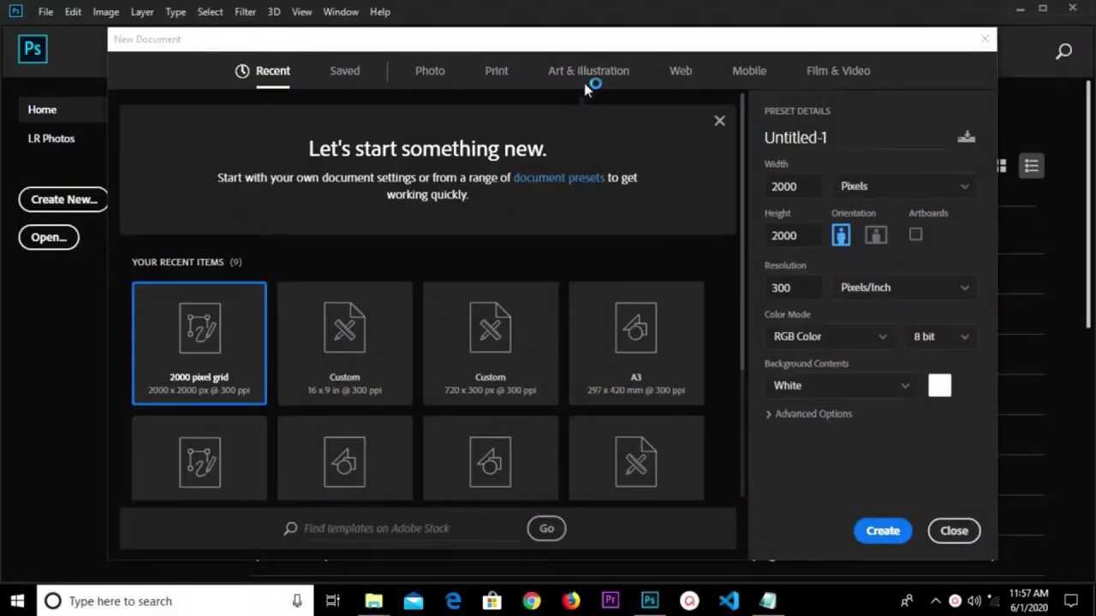
- Create a blank 2000 × 2000 px, 300 ppi document from the Art & Illustration presets
{"action": "left_click", "coordinate": [586, 75]}
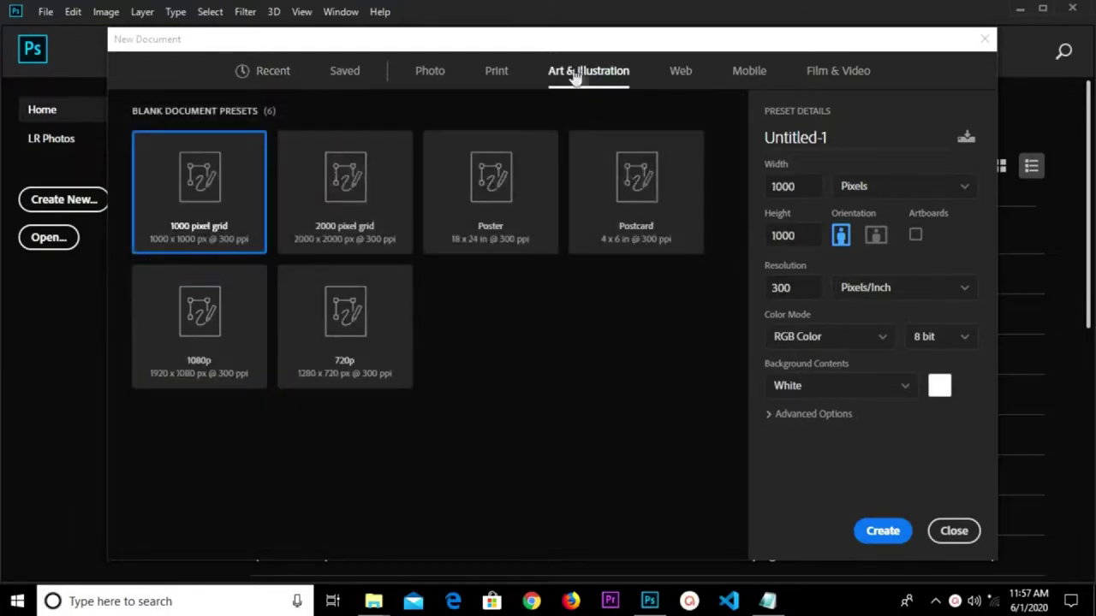
{"action": "left_click", "coordinate": [375, 190]}
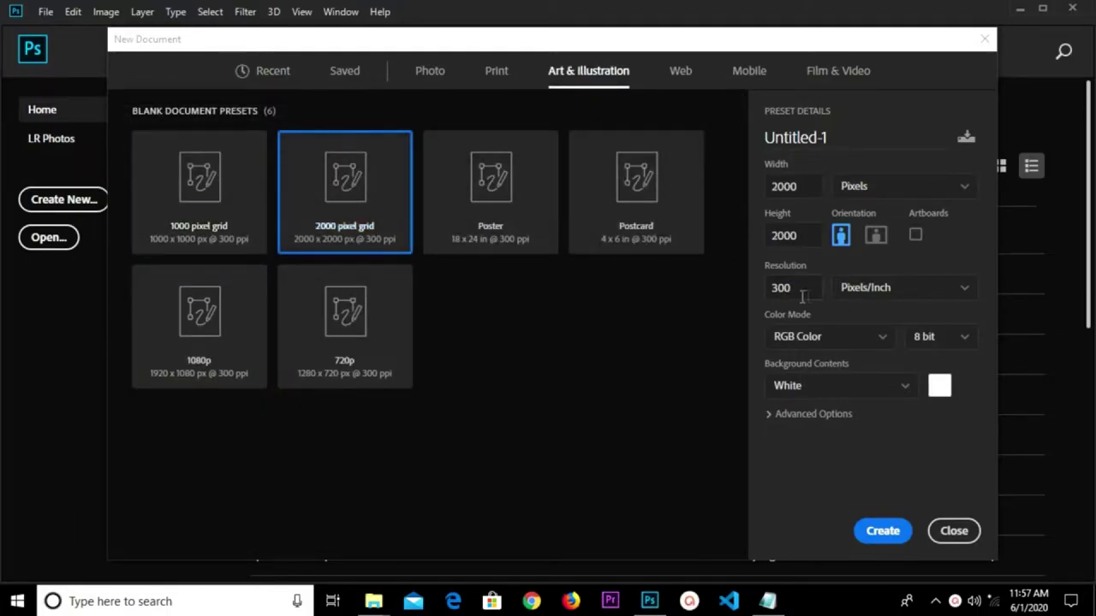
{"action": "left_click", "coordinate": [784, 288]}
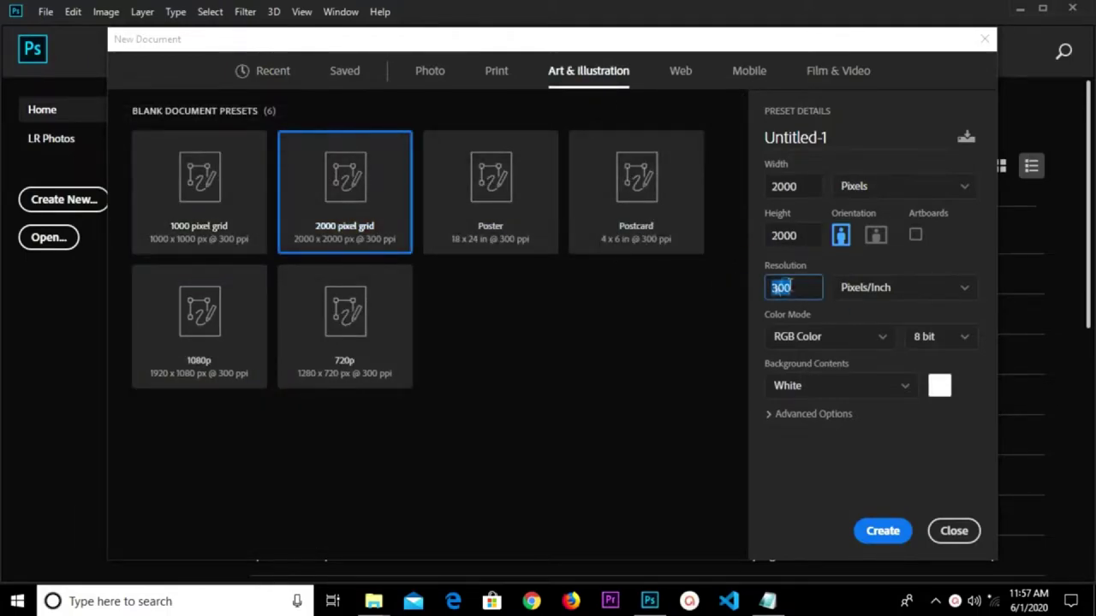
{"action": "left_click", "coordinate": [874, 532]}
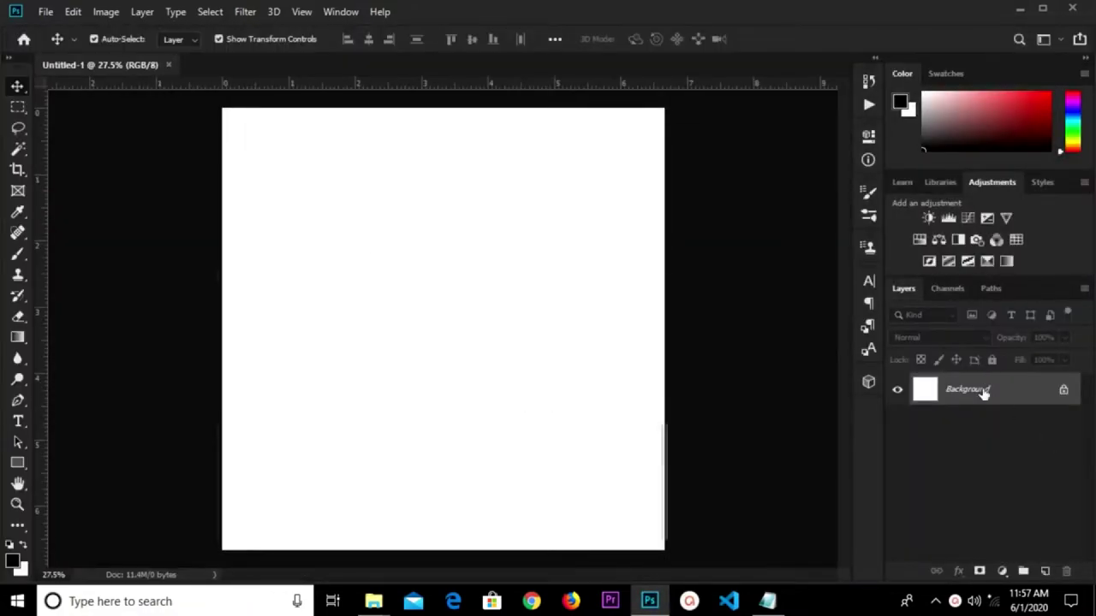
- Unlock Background to Layer 0 and place the grunge cement wall image as embedded
{"action": "double_click", "coordinate": [983, 391]}
{"action": "left_click", "coordinate": [677, 168]}
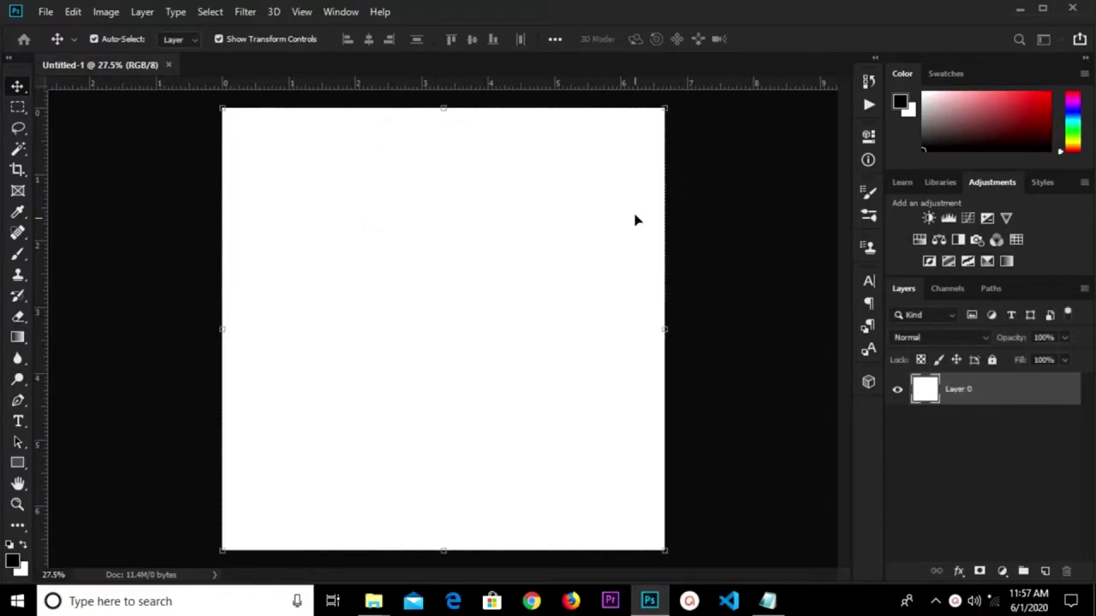
{"action": "left_click", "coordinate": [44, 12]}
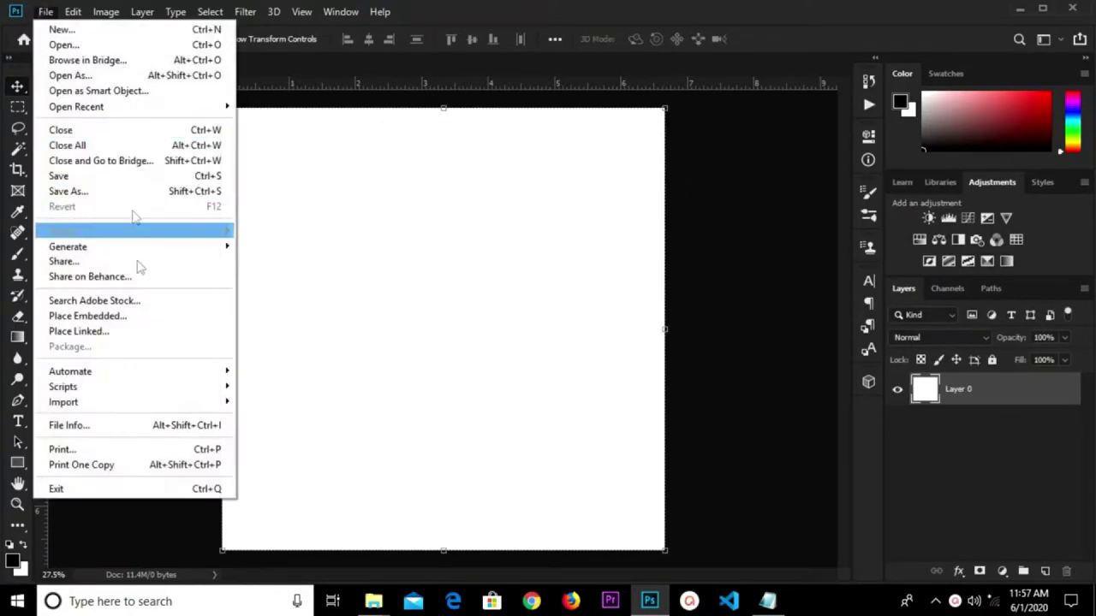
{"action": "left_click", "coordinate": [139, 317]}
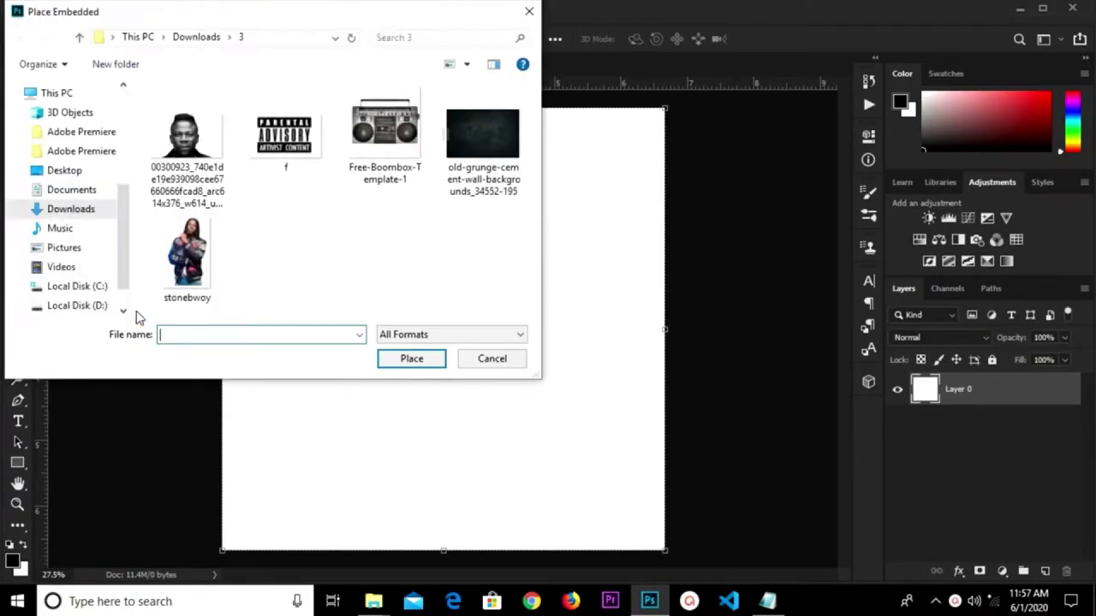
{"action": "left_click", "coordinate": [492, 131]}
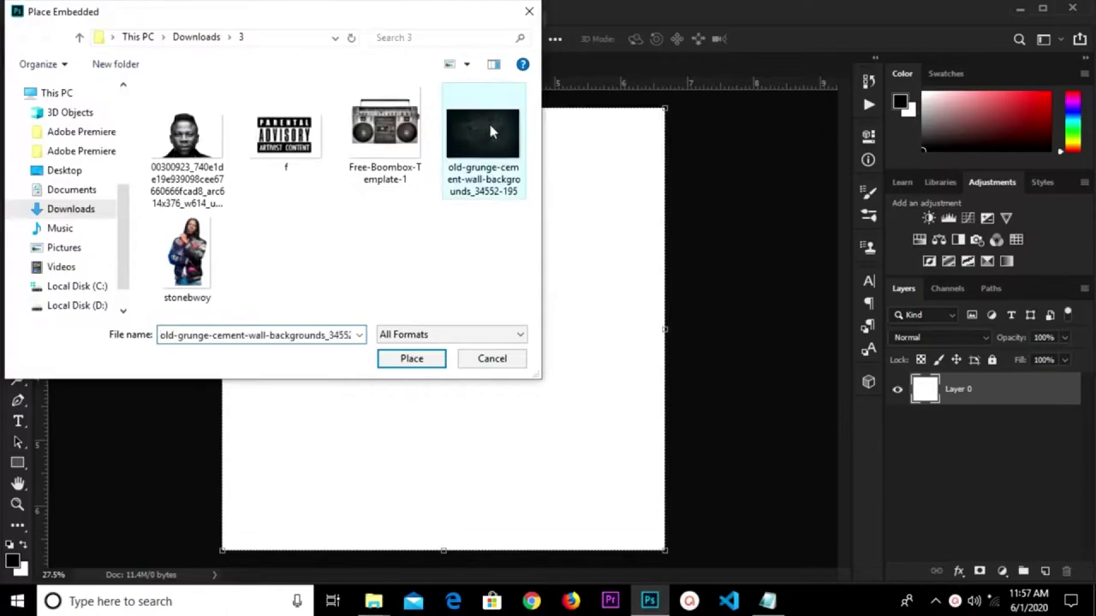
{"action": "left_click", "coordinate": [424, 364]}
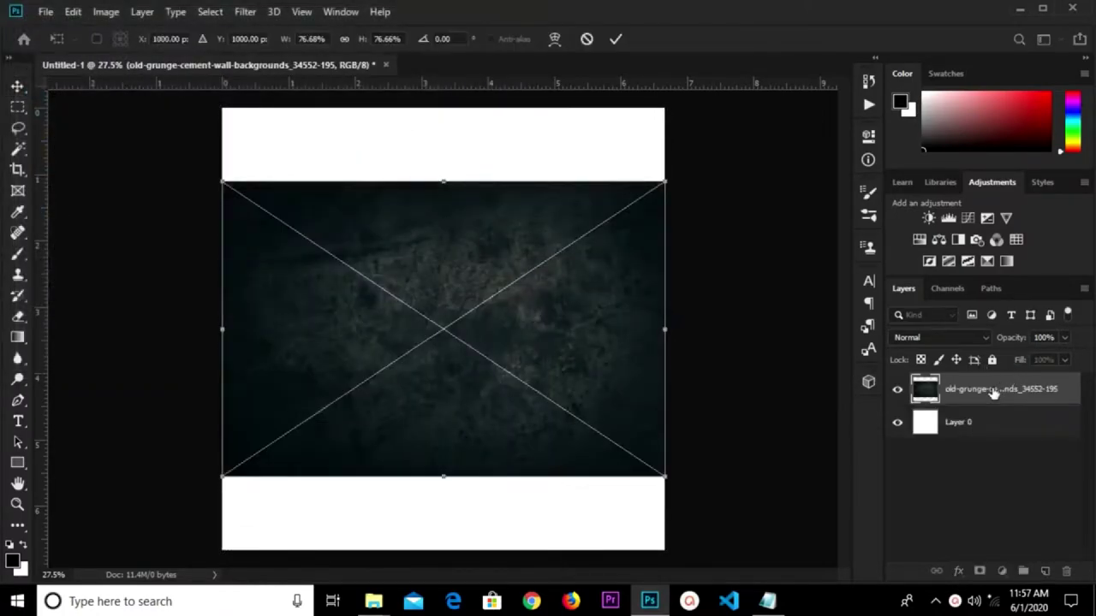
{"action": "key", "text": "Return"}
- Make the grunge layer a Smart Object and scale it to 164.22% to fill the canvas
{"action": "right_click", "coordinate": [976, 384]}
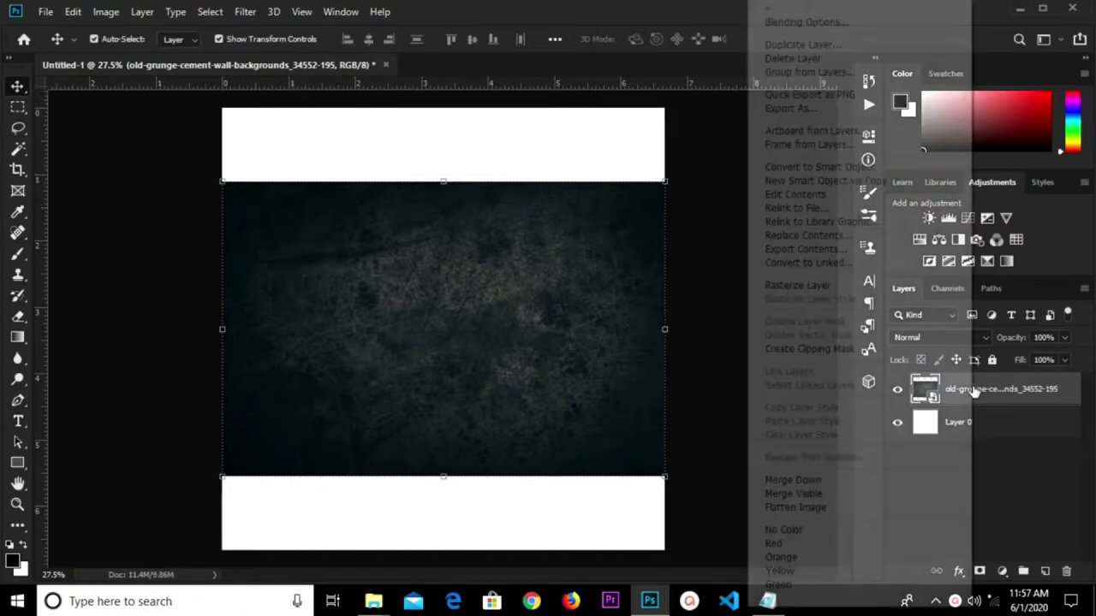
{"action": "left_click", "coordinate": [794, 168]}
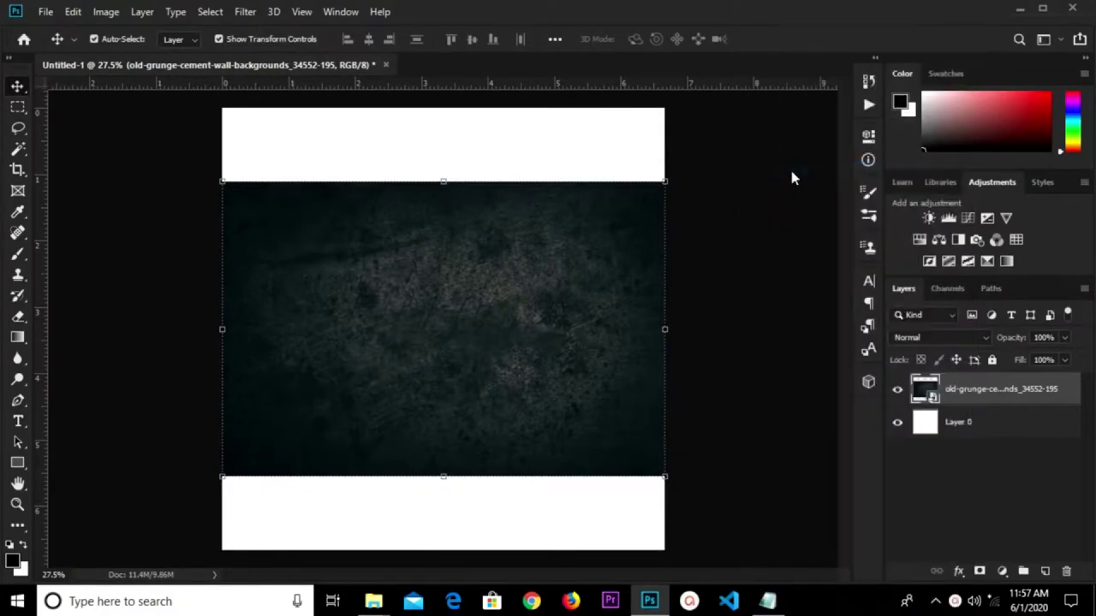
{"action": "scroll", "coordinate": [458, 315], "scroll_direction": "down", "scroll_amount": 1}
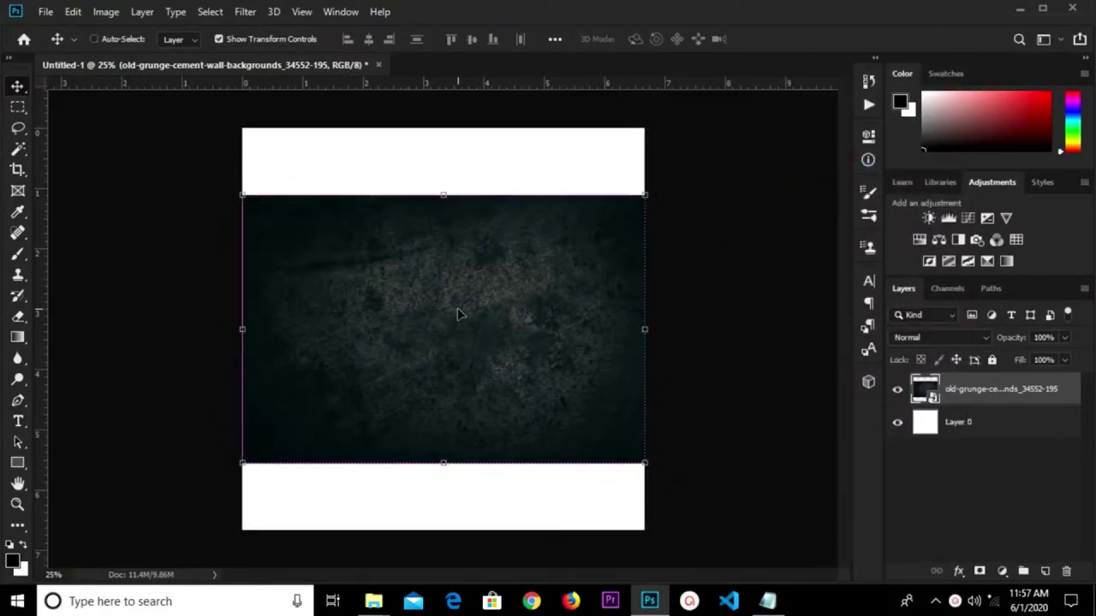
{"action": "key", "text": "ctrl+t"}
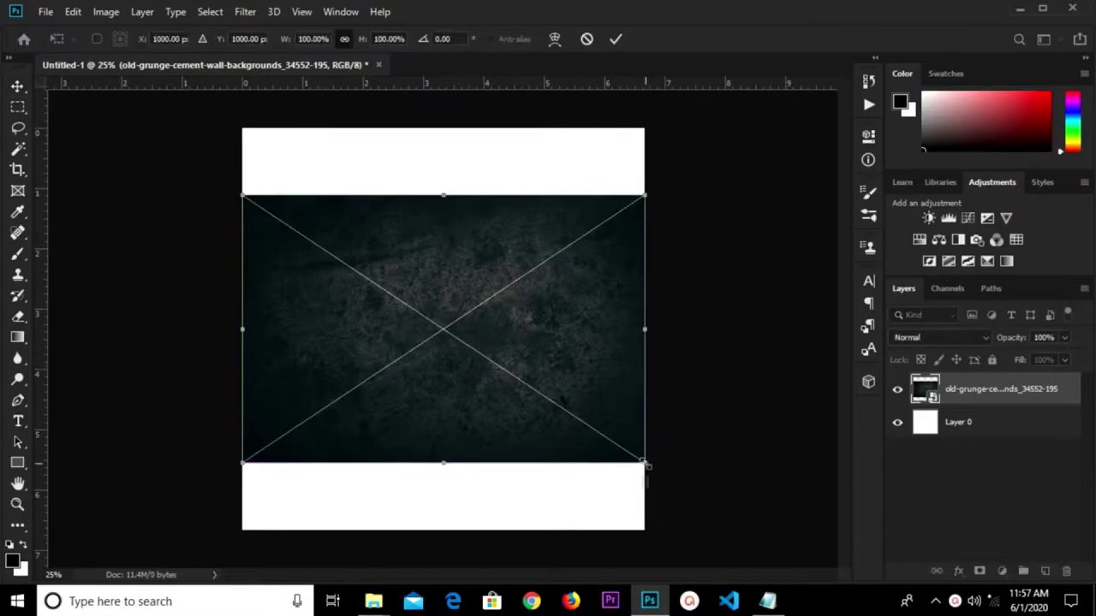
{"action": "left_click_drag", "start_coordinate": [645, 463], "coordinate": [777, 551]}
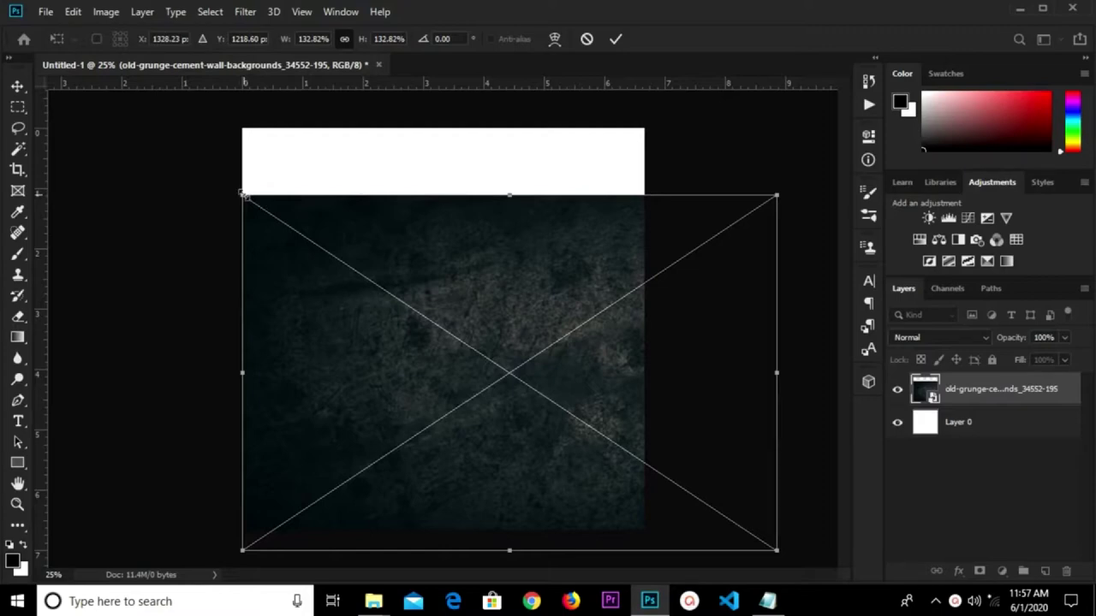
{"action": "left_click_drag", "start_coordinate": [243, 195], "coordinate": [115, 111]}
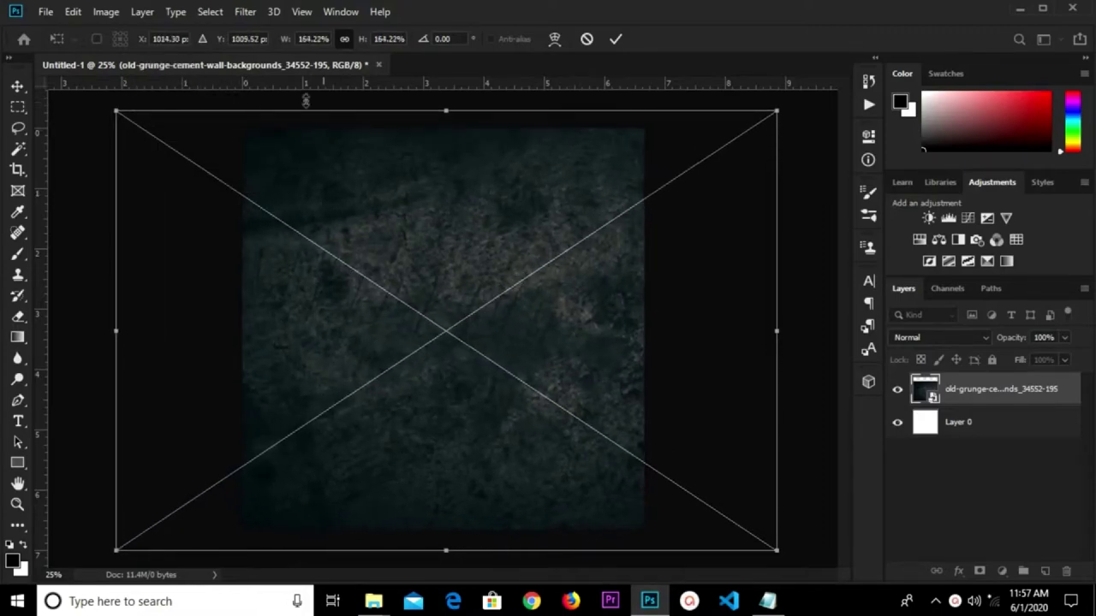
{"action": "left_click", "coordinate": [616, 39]}
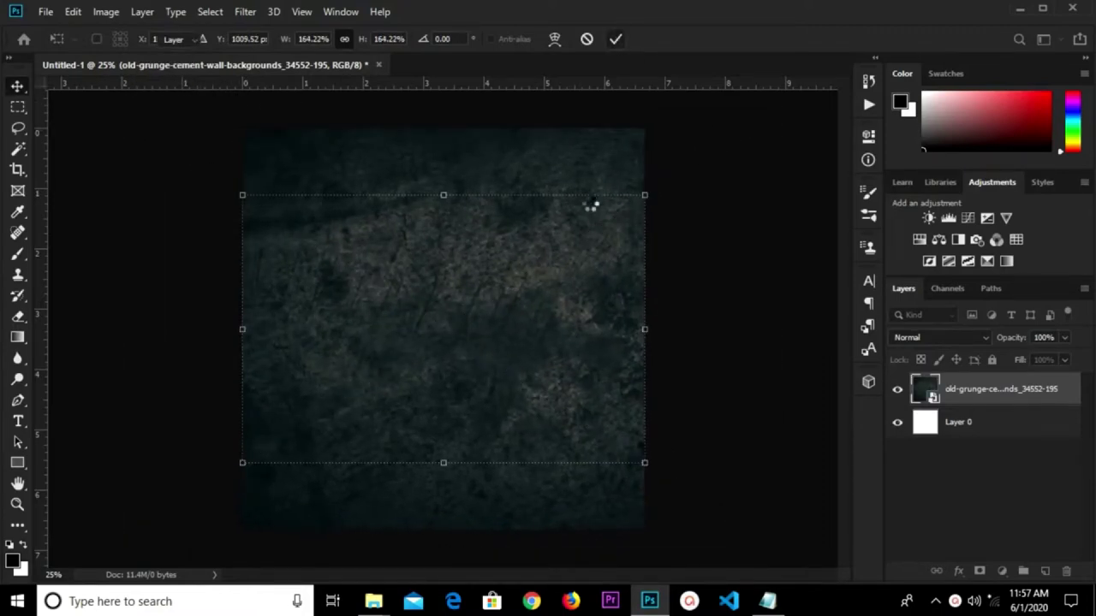
{"action": "key", "text": "ctrl+minus"}
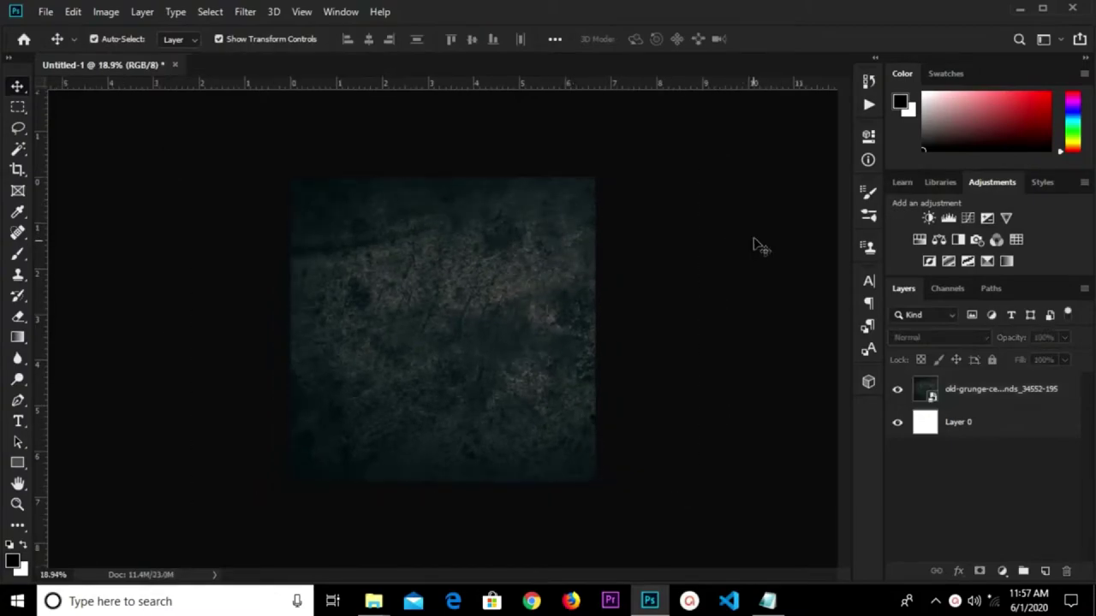
- Add a black Color Fill 1 layer, convert it to a Smart Object, and give it a mask
{"action": "left_click", "coordinate": [1000, 572]}
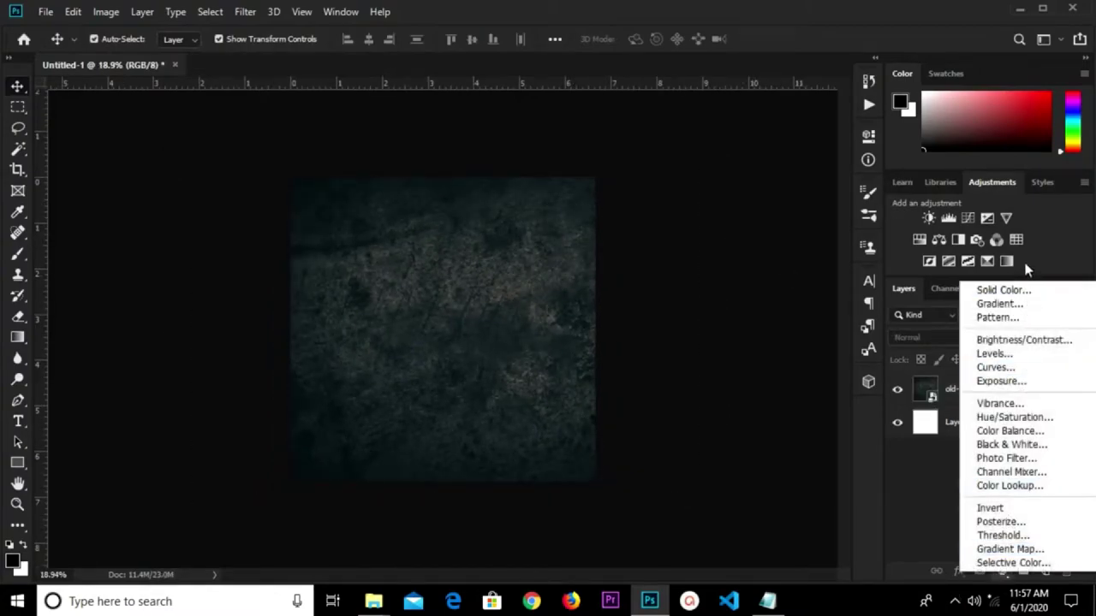
{"action": "left_click", "coordinate": [1006, 289]}
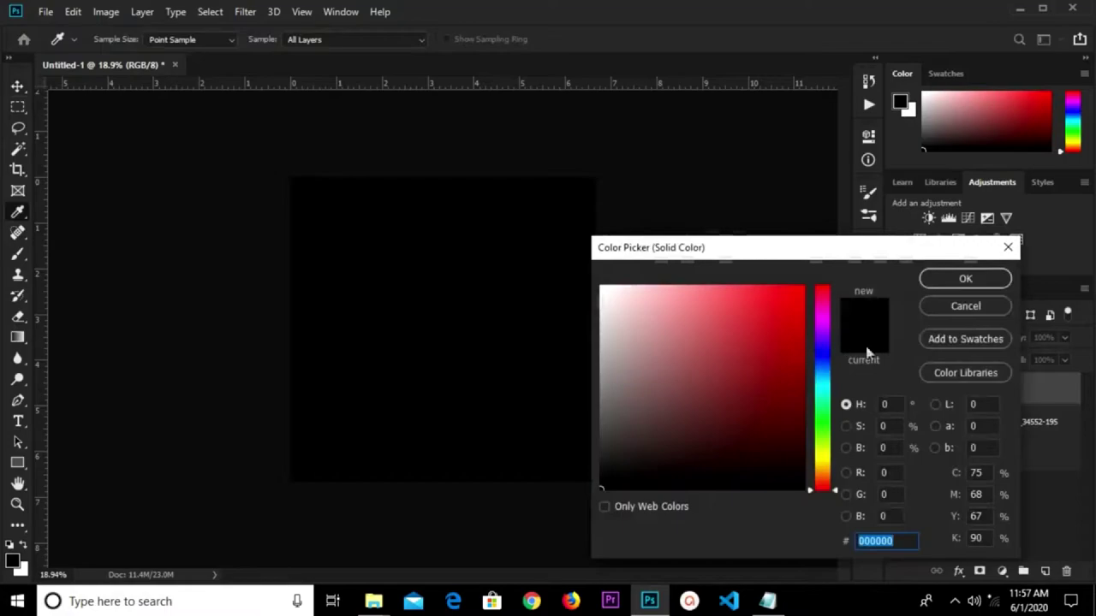
{"action": "left_click", "coordinate": [959, 282]}
{"action": "scroll", "coordinate": [407, 300], "scroll_direction": "up", "scroll_amount": 3}
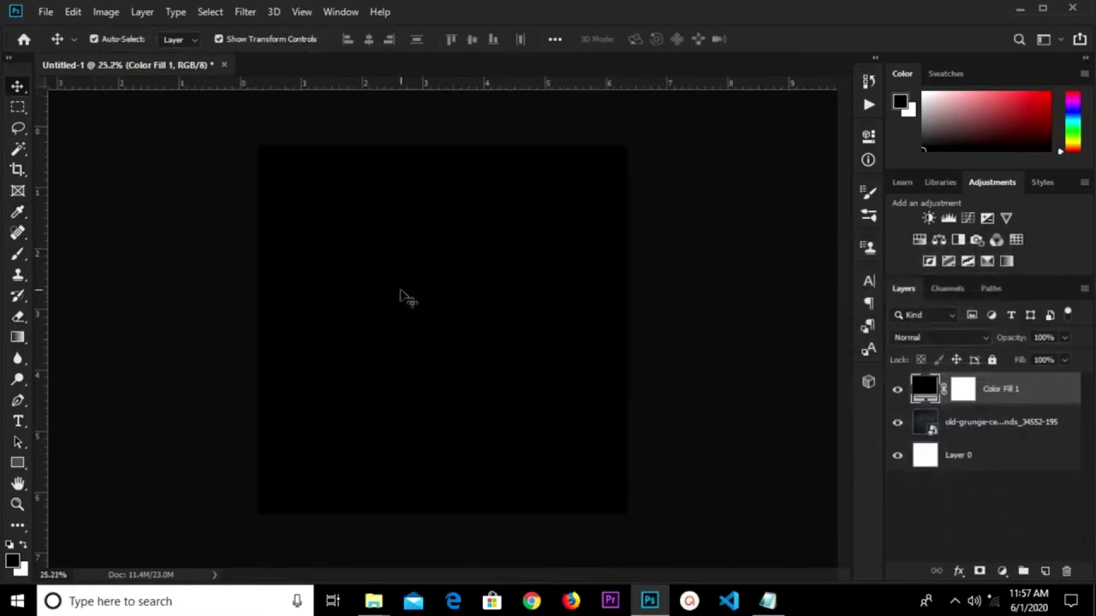
{"action": "right_click", "coordinate": [1001, 392]}
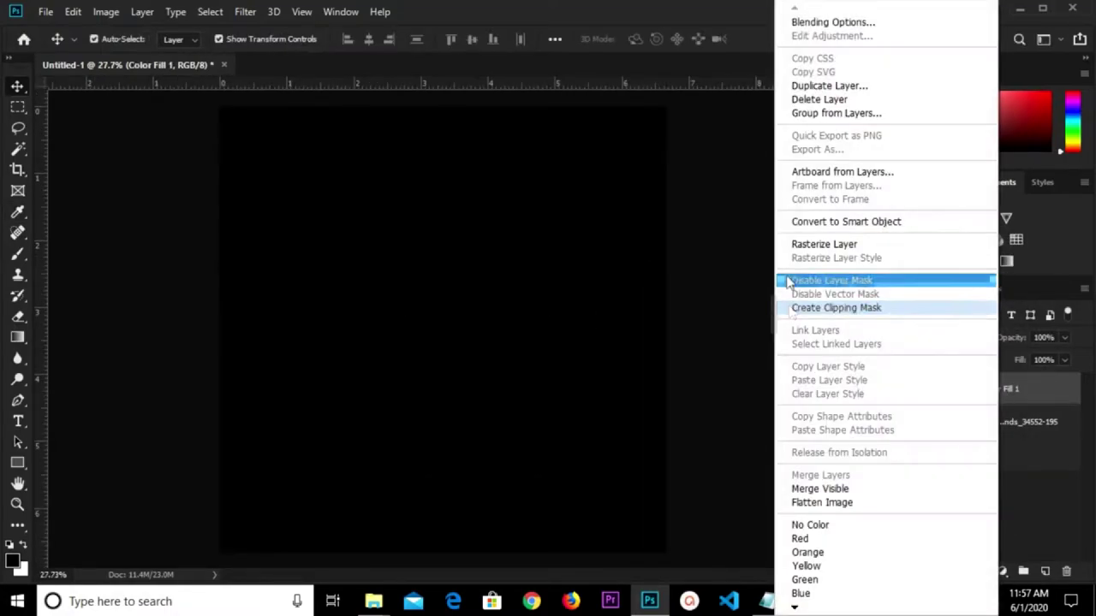
{"action": "left_click", "coordinate": [808, 217]}
{"action": "left_click_drag", "start_coordinate": [953, 360], "coordinate": [954, 364]}
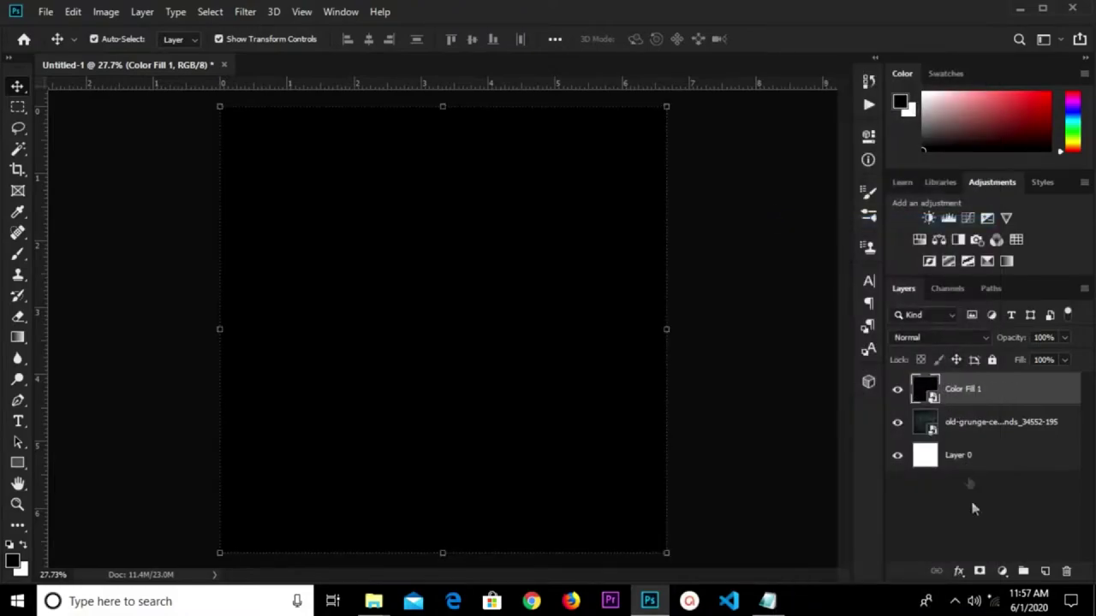
{"action": "left_click", "coordinate": [979, 571]}
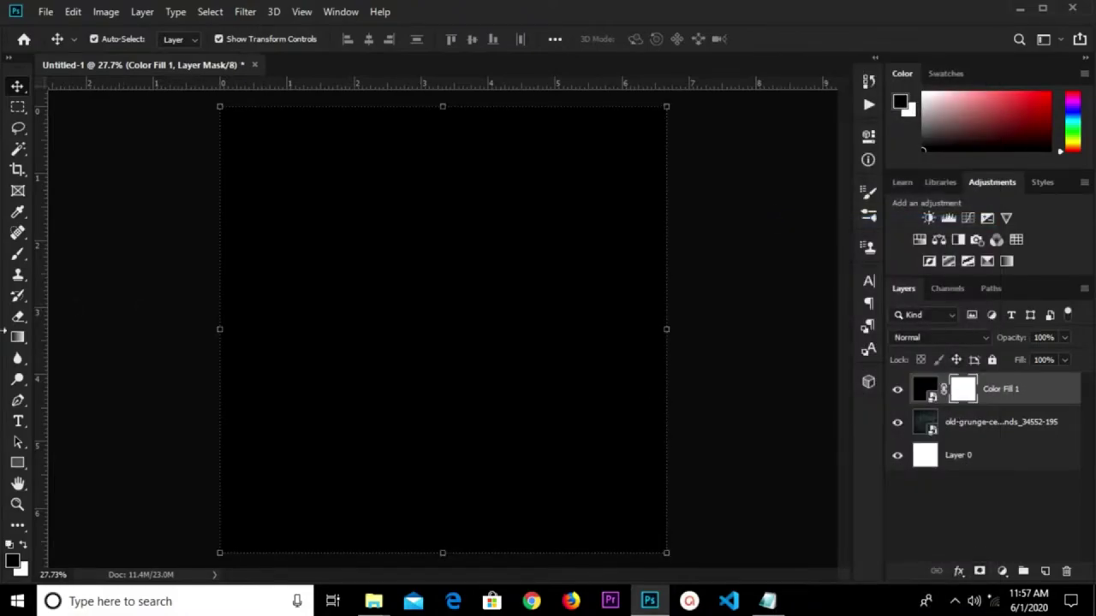
- Paint the mask centre with a ~2300 px black brush to reveal the grunge texture
{"action": "right_click", "coordinate": [19, 254]}
{"action": "left_click", "coordinate": [69, 254]}
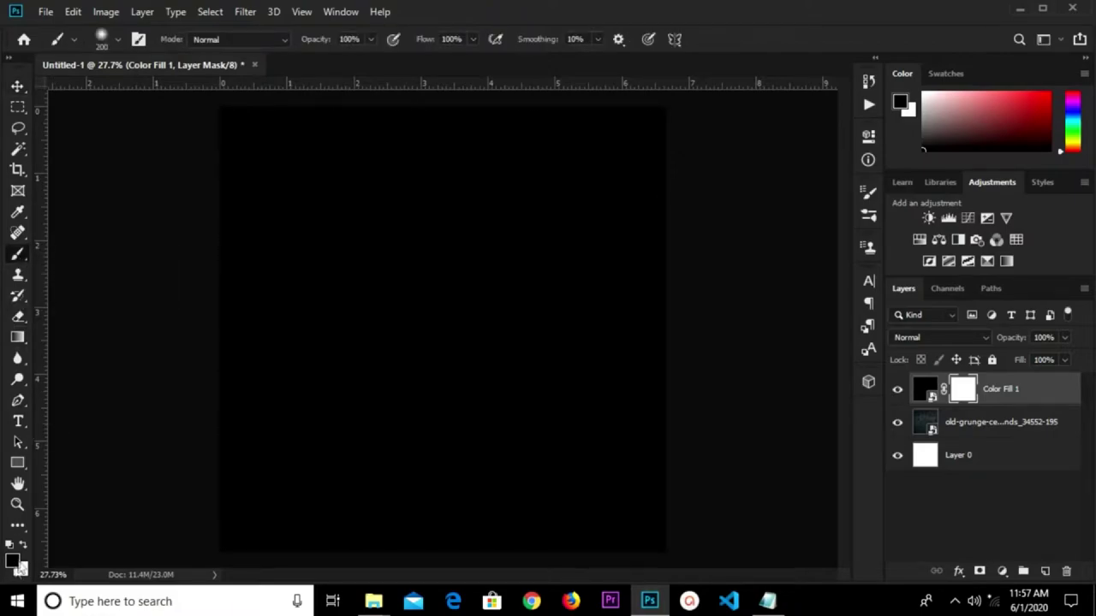
{"action": "left_click", "coordinate": [14, 562]}
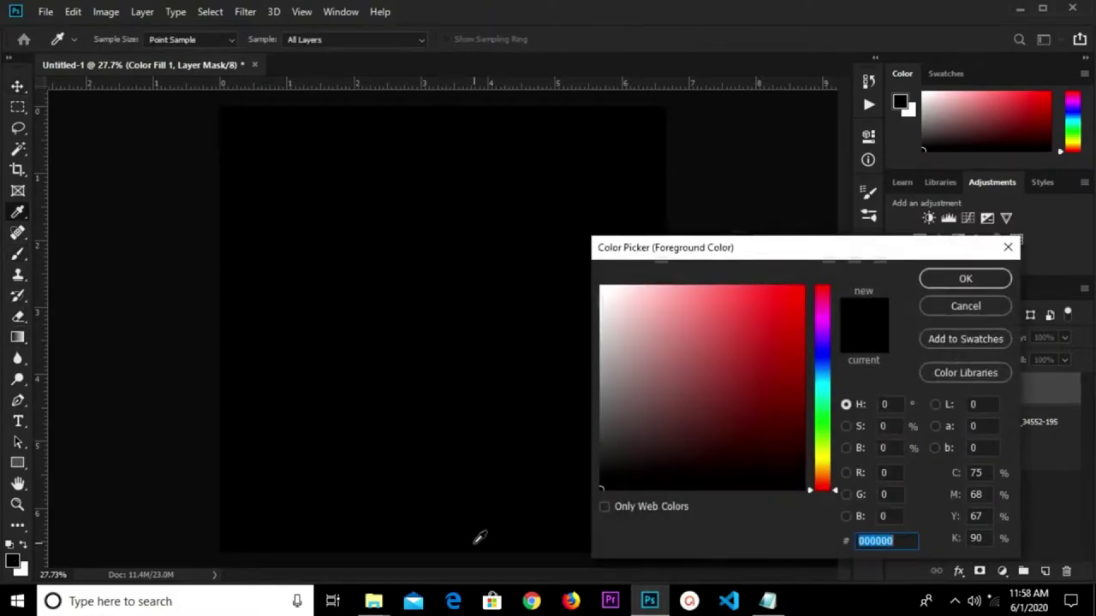
{"action": "left_click", "coordinate": [939, 283]}
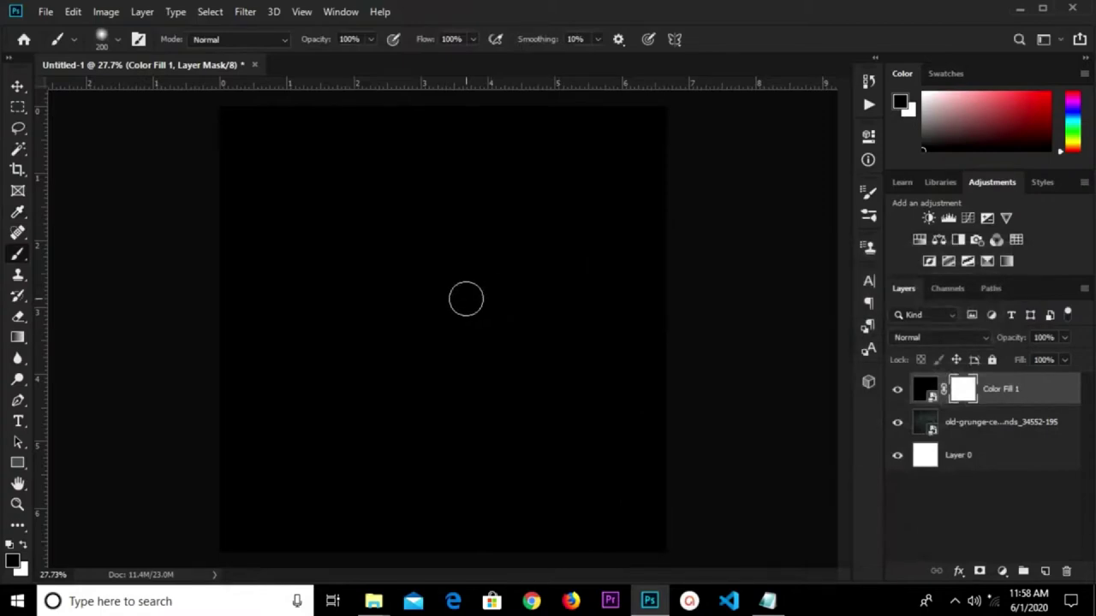
{"action": "key", "text": "bracketright"}
{"action": "key", "text": "bracketright"}
{"action": "key", "text": "bracketright"}
{"action": "key", "text": "bracketright"}
{"action": "key", "text": "bracketright"}
{"action": "key", "text": "bracketright"}
{"action": "key", "text": "bracketright"}
{"action": "key", "text": "bracketright"}
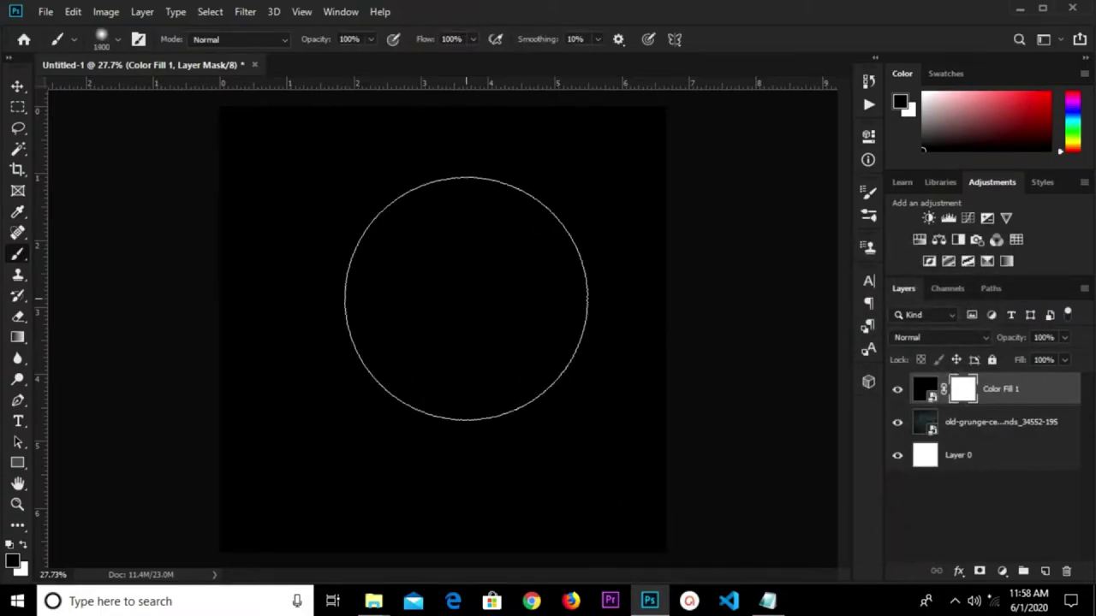
{"action": "key", "text": "bracketright"}
{"action": "key", "text": "bracketright"}
{"action": "key", "text": "bracketright"}
{"action": "key", "text": "bracketright"}
{"action": "key", "text": "bracketright"}
{"action": "key", "text": "bracketright"}
{"action": "key", "text": "bracketright"}
{"action": "key", "text": "bracketright"}
{"action": "key", "text": "bracketright"}
{"action": "key", "text": "bracketright"}
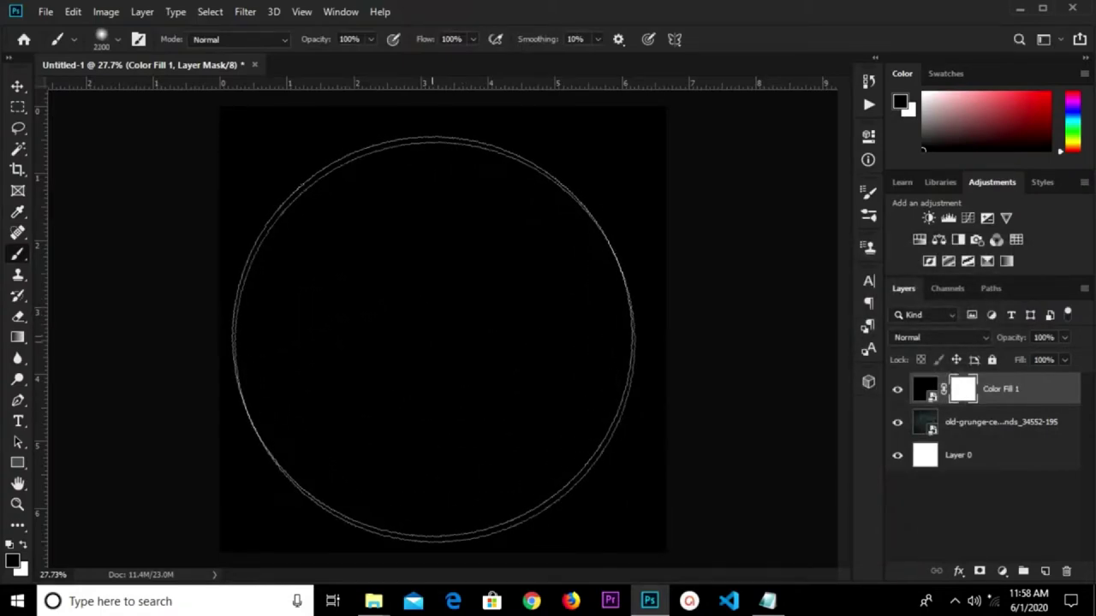
{"action": "key", "text": "bracketright"}
{"action": "key", "text": "bracketright"}
{"action": "key", "text": "bracketright"}
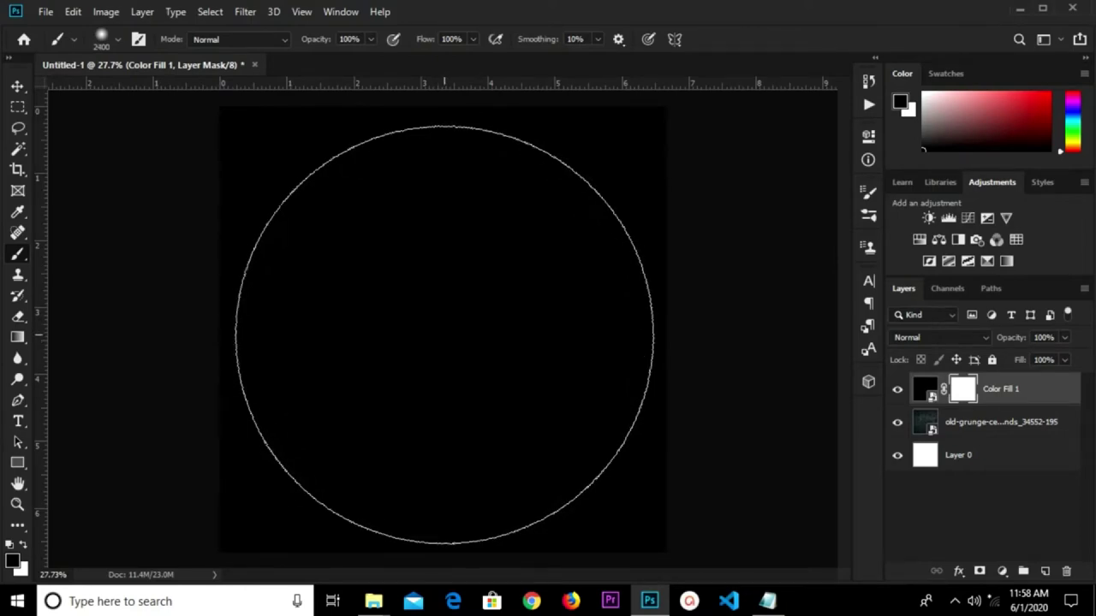
{"action": "left_click", "coordinate": [442, 334]}
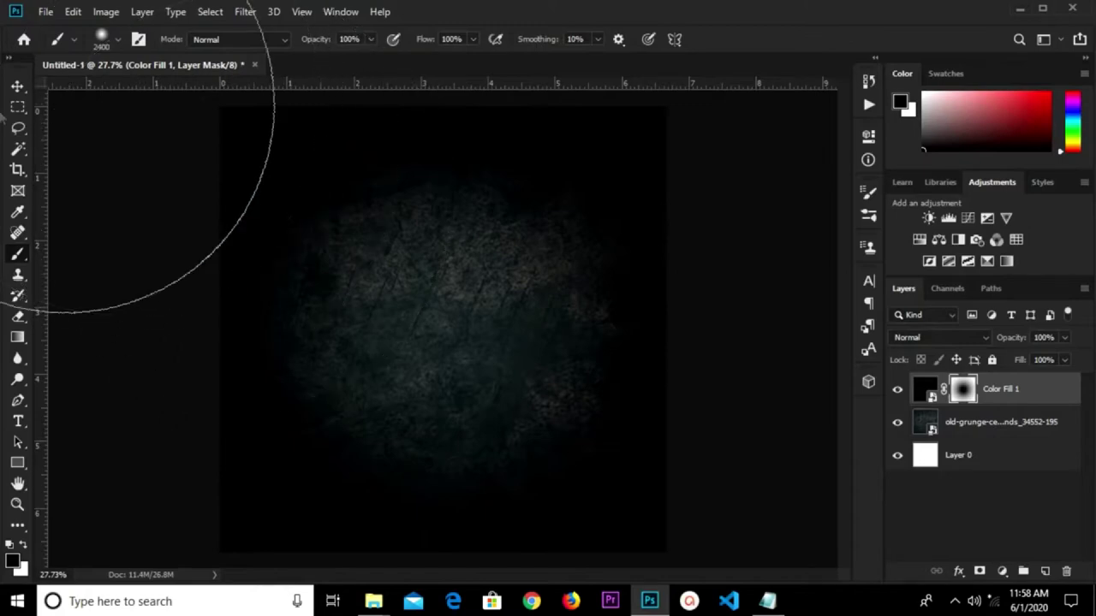
- Lower Color Fill 1's opacity to 71% and deselect the layer
{"action": "key", "text": "v"}
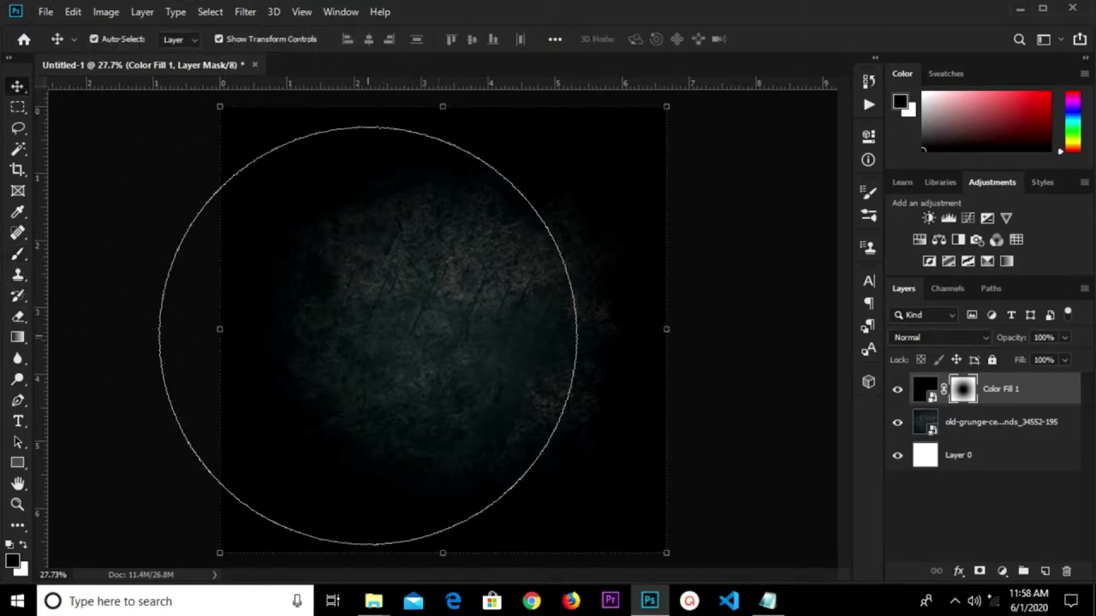
{"action": "left_click", "coordinate": [540, 321]}
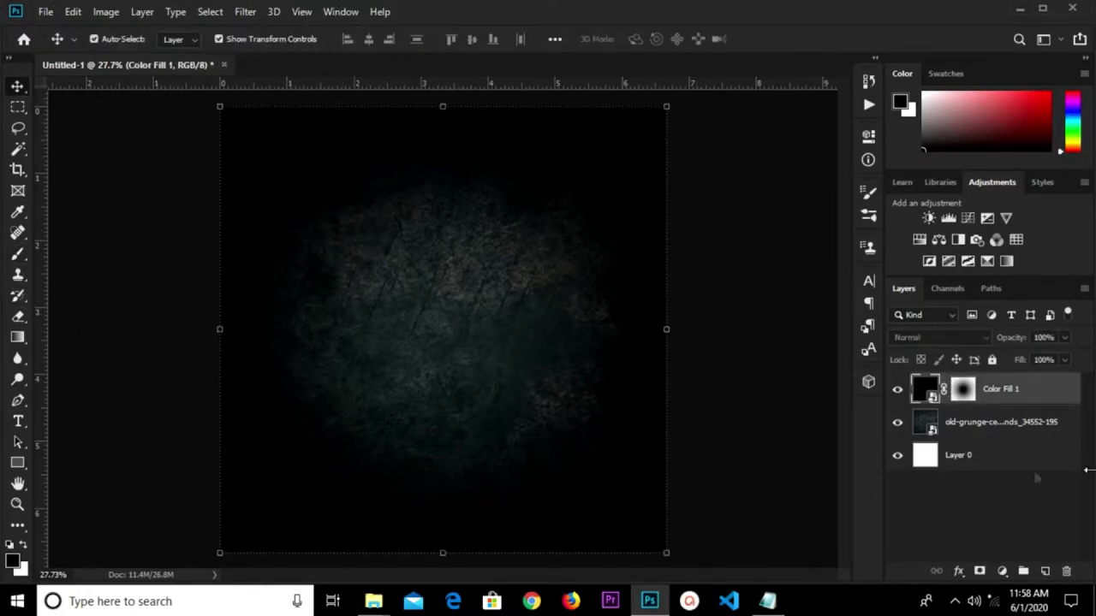
{"action": "left_click", "coordinate": [1045, 338]}
{"action": "type", "text": "2"}
{"action": "type", "text": "1"}
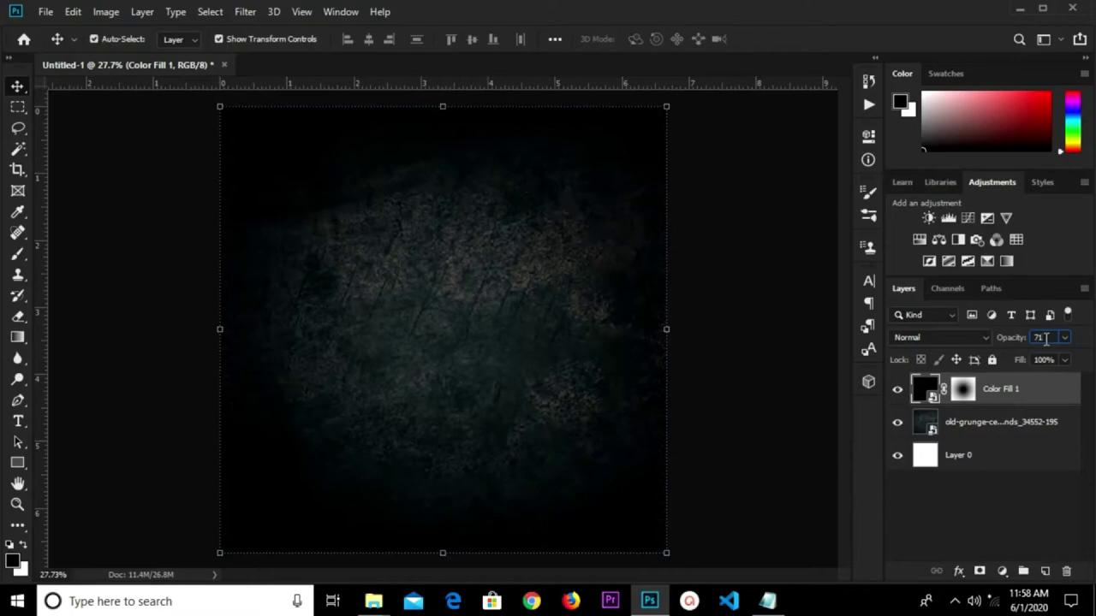
{"action": "left_click", "coordinate": [757, 313]}
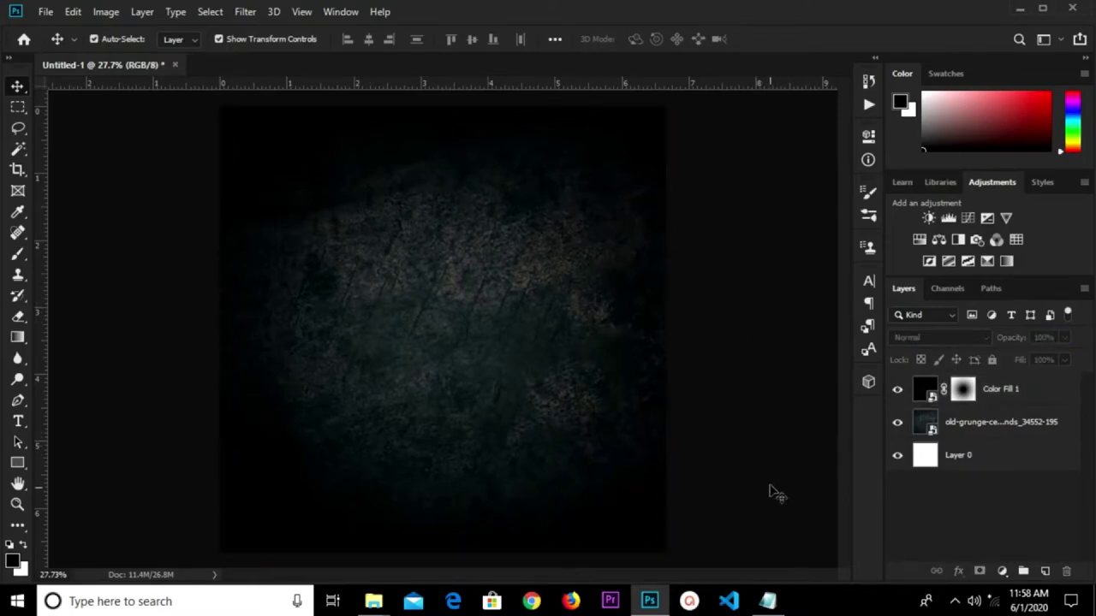
- Place the singer's portrait photo as an embedded layer and convert it to a Smart Object
{"action": "left_click", "coordinate": [46, 11]}
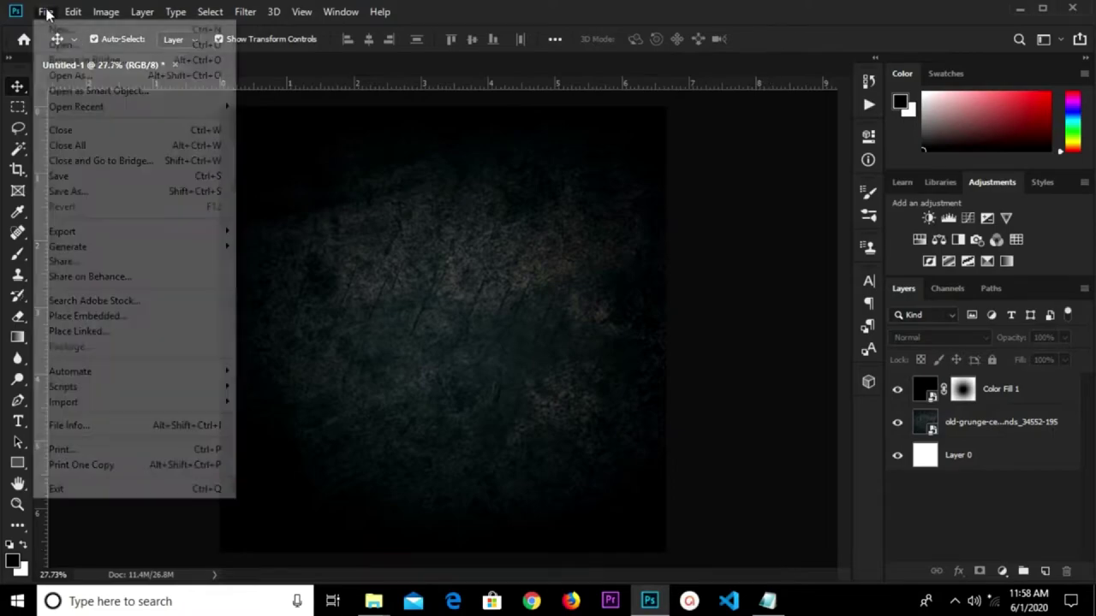
{"action": "left_click", "coordinate": [104, 319]}
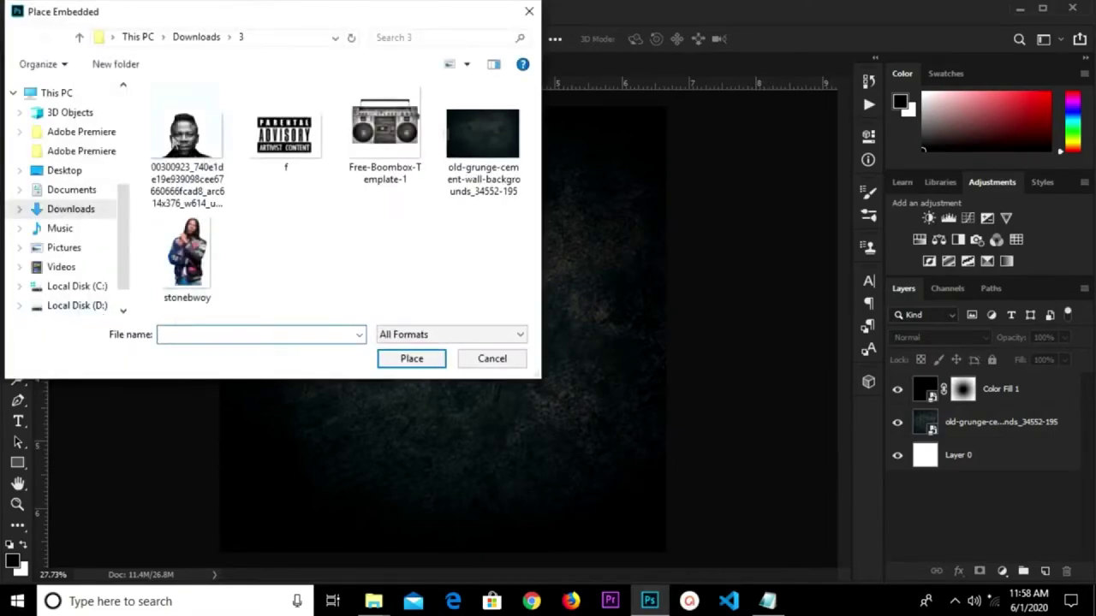
{"action": "left_click", "coordinate": [184, 137]}
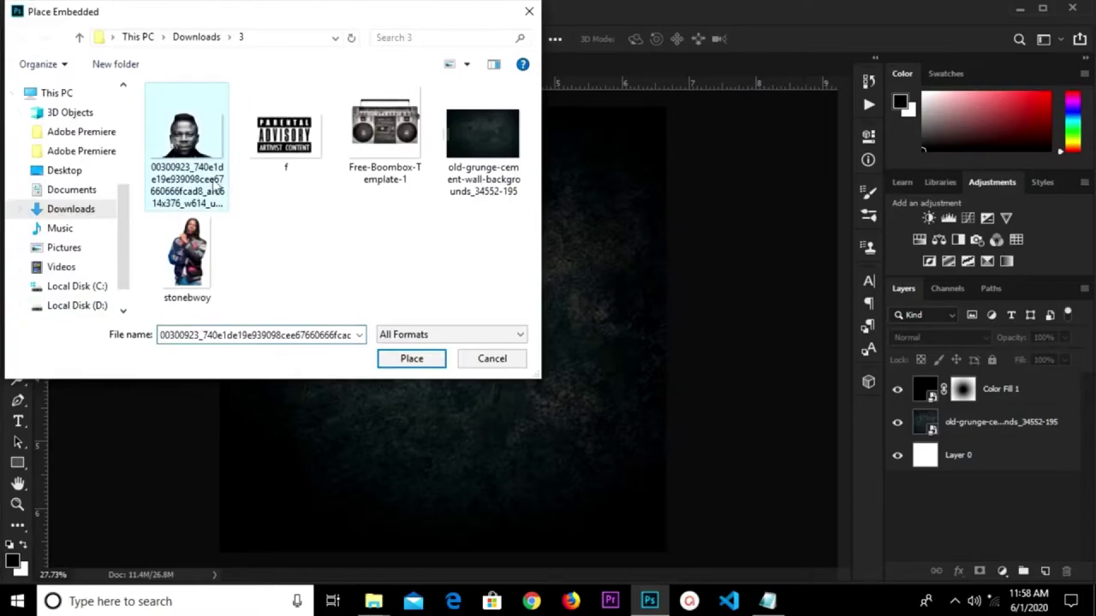
{"action": "left_click", "coordinate": [395, 358]}
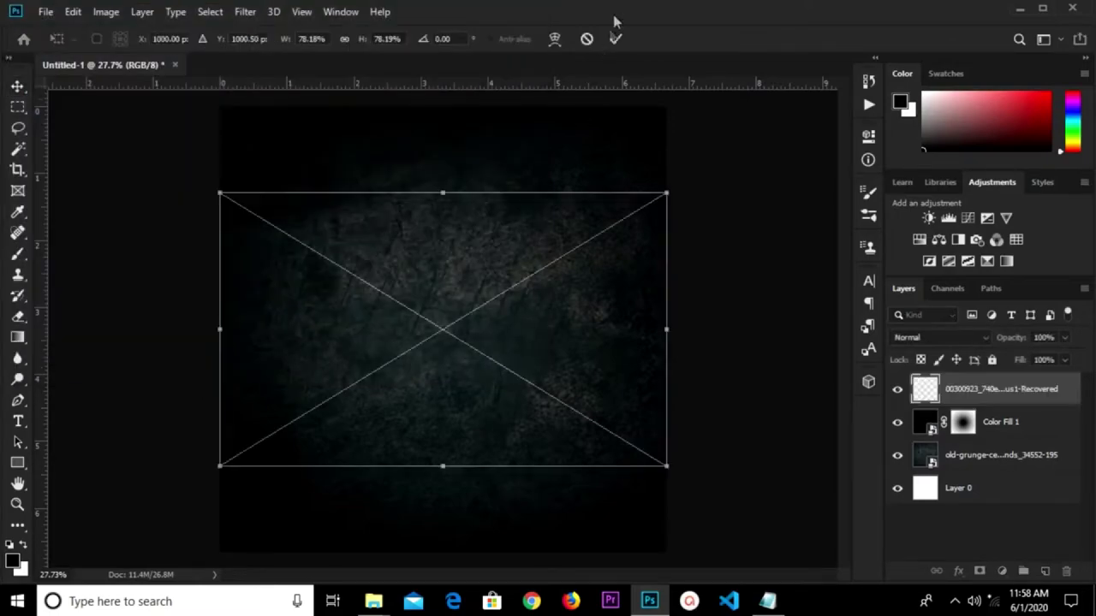
{"action": "key", "text": "Return"}
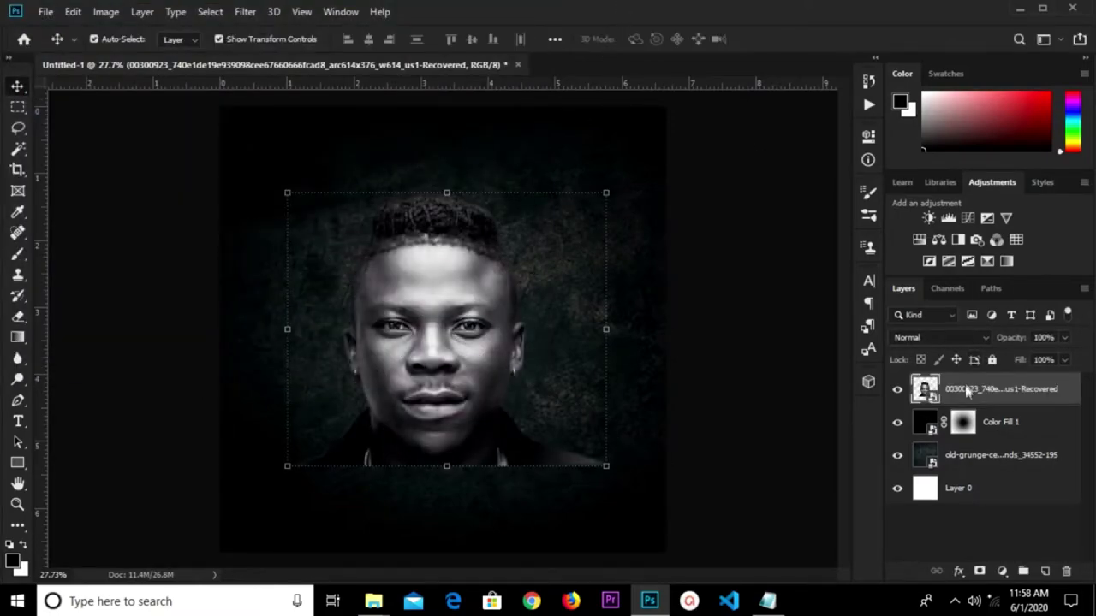
{"action": "right_click", "coordinate": [966, 392]}
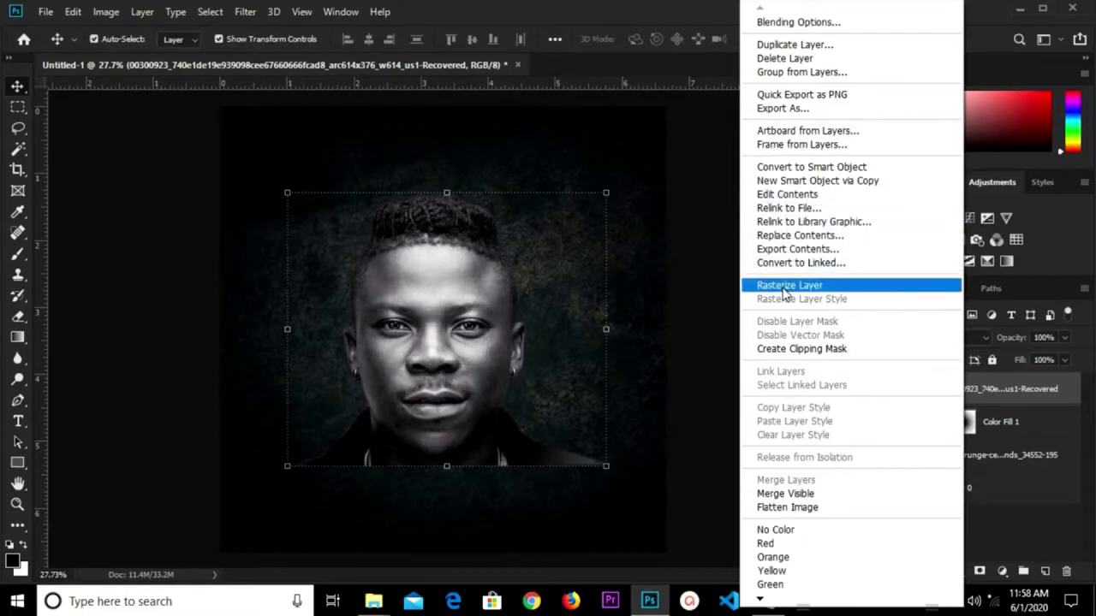
{"action": "left_click", "coordinate": [801, 167]}
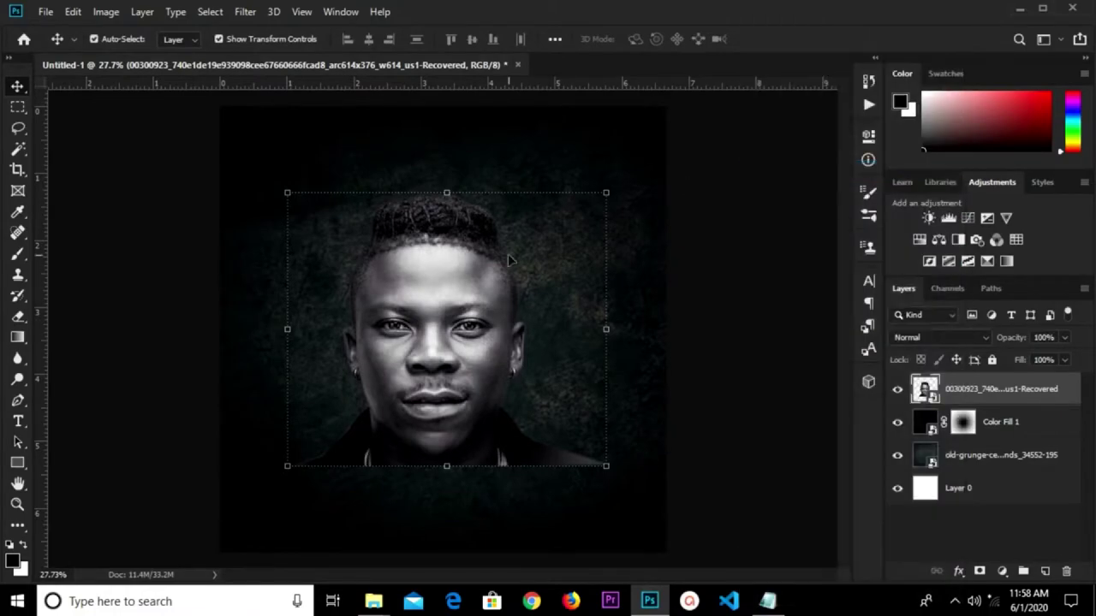
{"action": "scroll", "coordinate": [507, 253], "scroll_direction": "down", "scroll_amount": 2}
- Scale the portrait to 165.77%, move it up the canvas, and add a layer mask
{"action": "key", "text": "ctrl+t"}
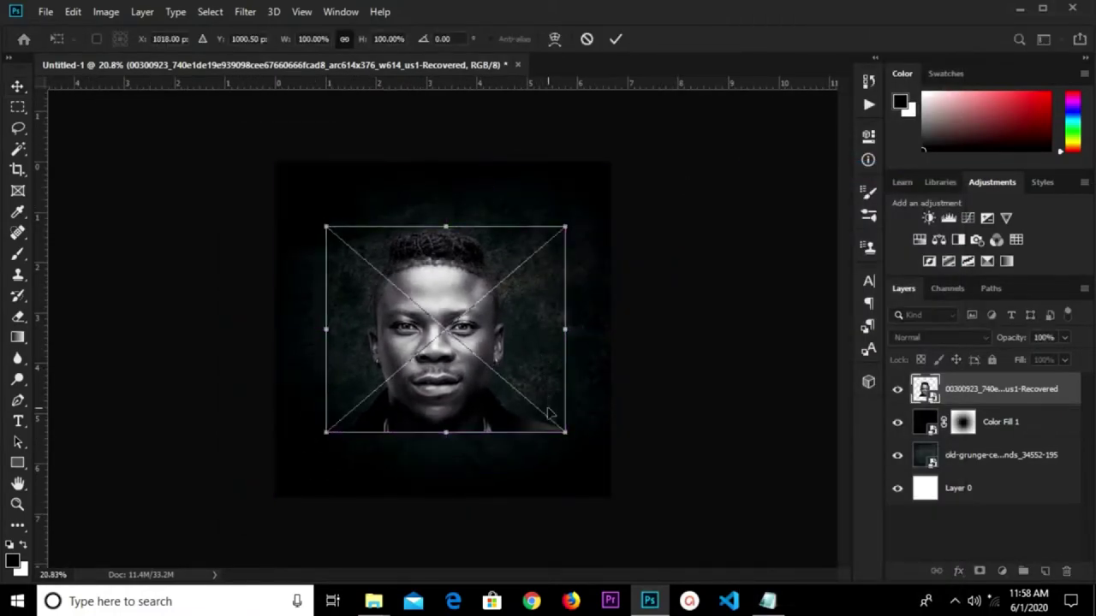
{"action": "left_click_drag", "start_coordinate": [565, 432], "coordinate": [641, 501]}
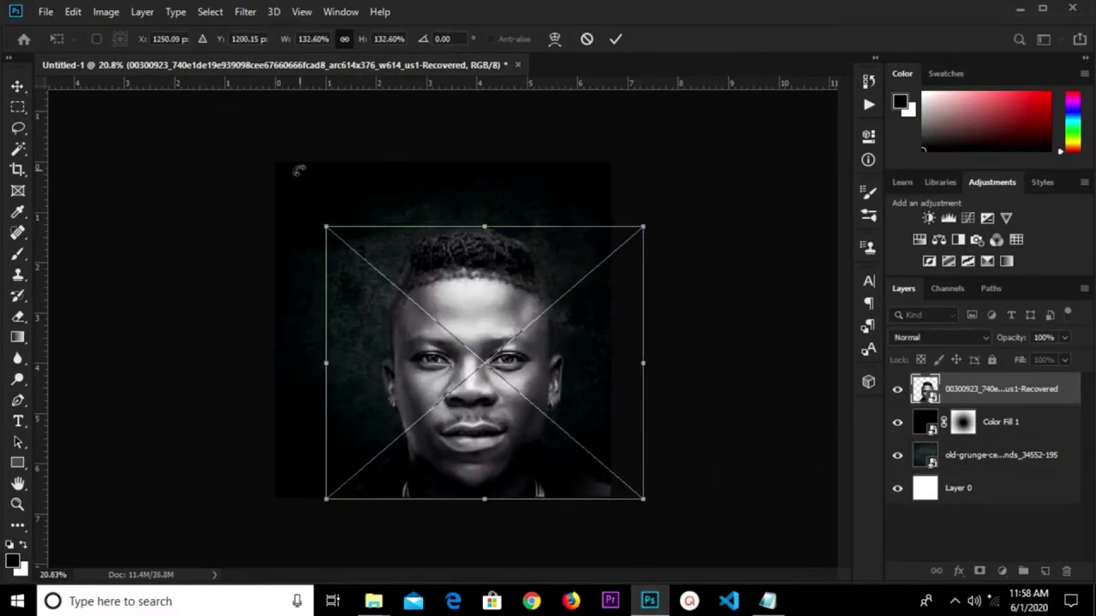
{"action": "left_click_drag", "start_coordinate": [325, 221], "coordinate": [245, 152]}
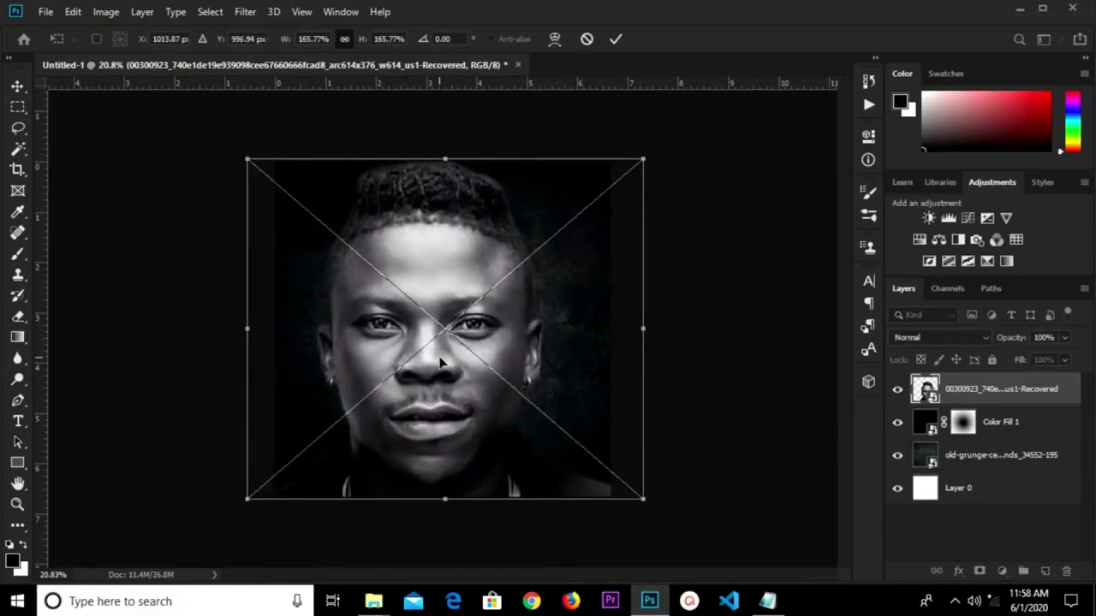
{"action": "mouse_move", "coordinate": [438, 350]}
{"action": "left_mouse_down"}
{"action": "mouse_move", "coordinate": [461, 313]}
{"action": "mouse_move", "coordinate": [457, 294]}
{"action": "left_mouse_up"}
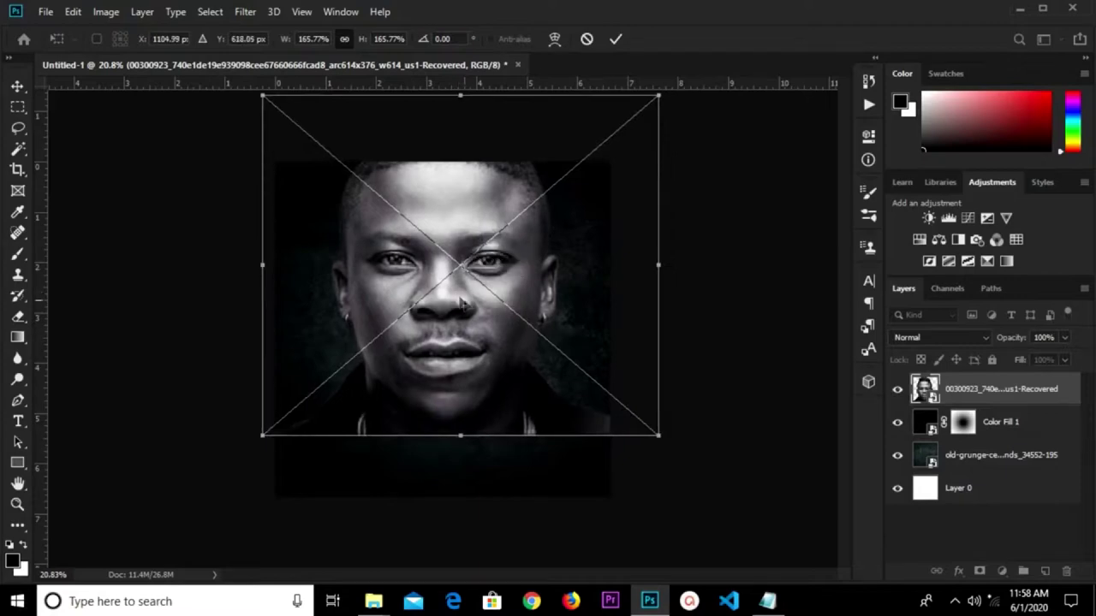
{"action": "left_click", "coordinate": [616, 40]}
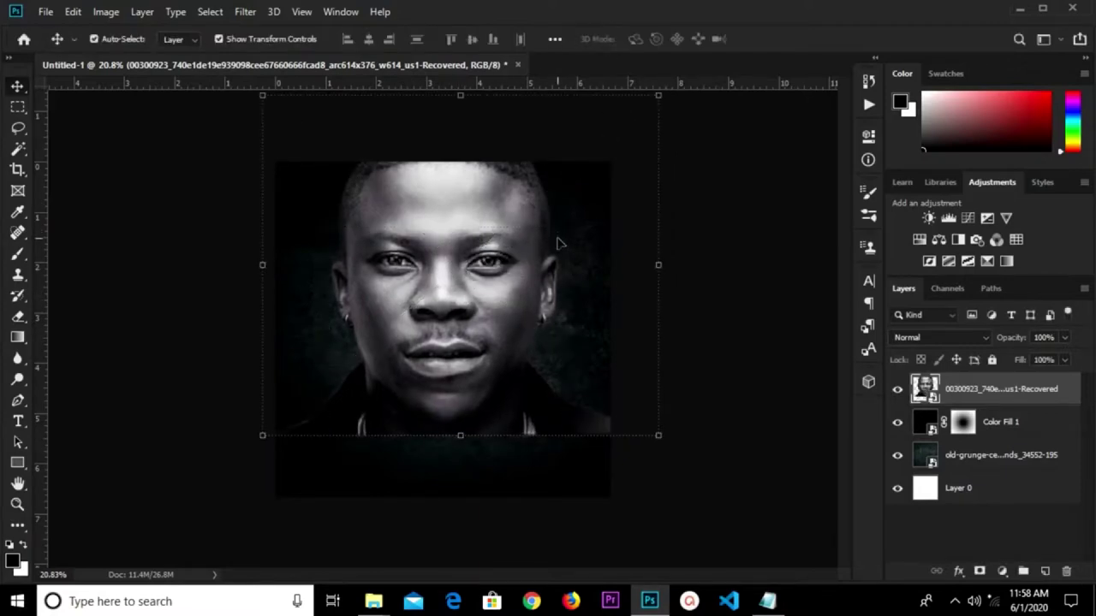
{"action": "mouse_move", "coordinate": [469, 274]}
{"action": "left_mouse_down"}
{"action": "mouse_move", "coordinate": [472, 250]}
{"action": "mouse_move", "coordinate": [477, 262]}
{"action": "mouse_move", "coordinate": [460, 261]}
{"action": "left_mouse_up"}
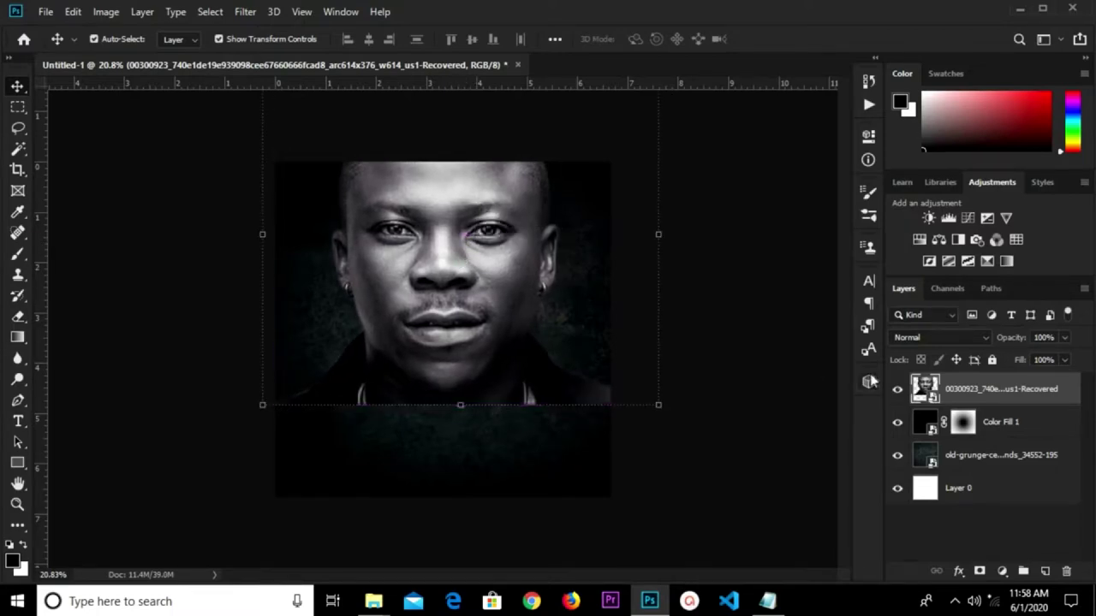
{"action": "left_click", "coordinate": [980, 571]}
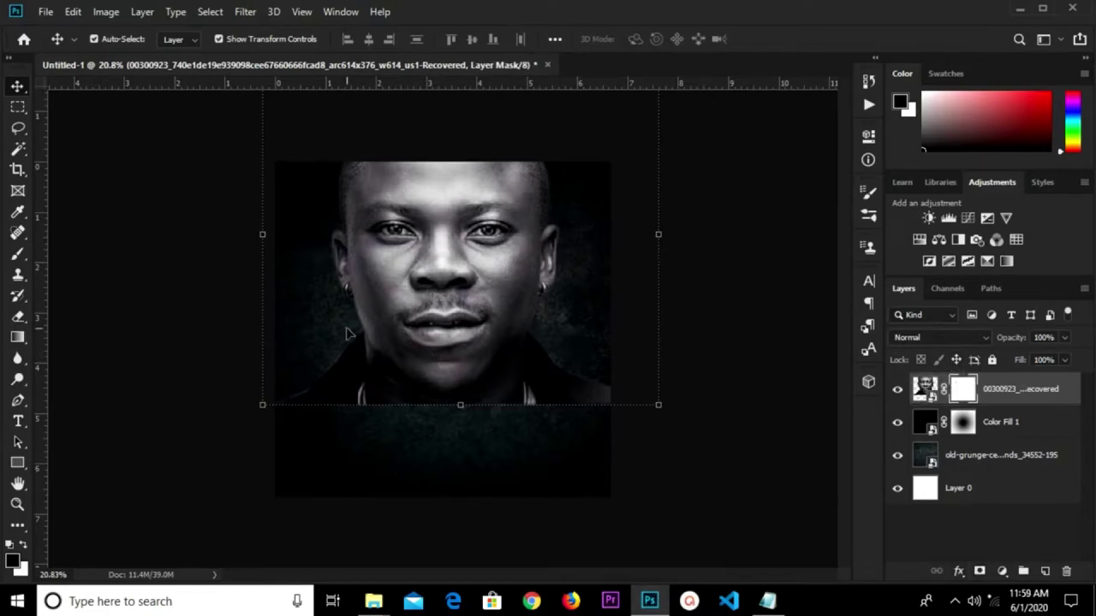
- Drag a Foreground to Transparent gradient upward on the portrait mask to fade its lower edge
{"action": "key", "text": "g"}
{"action": "right_click", "coordinate": [15, 339]}
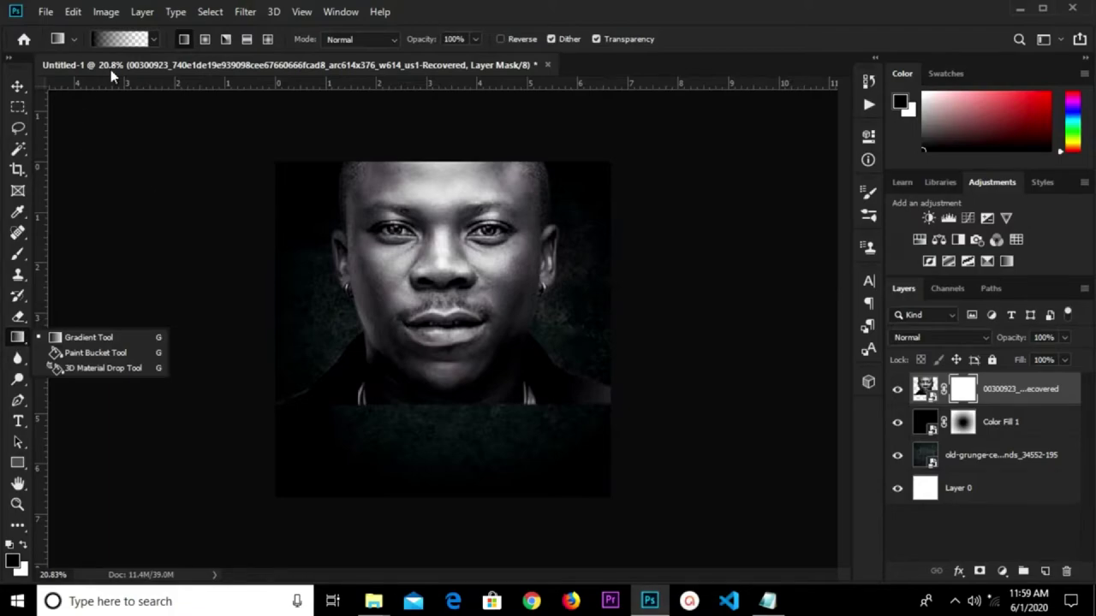
{"action": "left_click", "coordinate": [120, 39]}
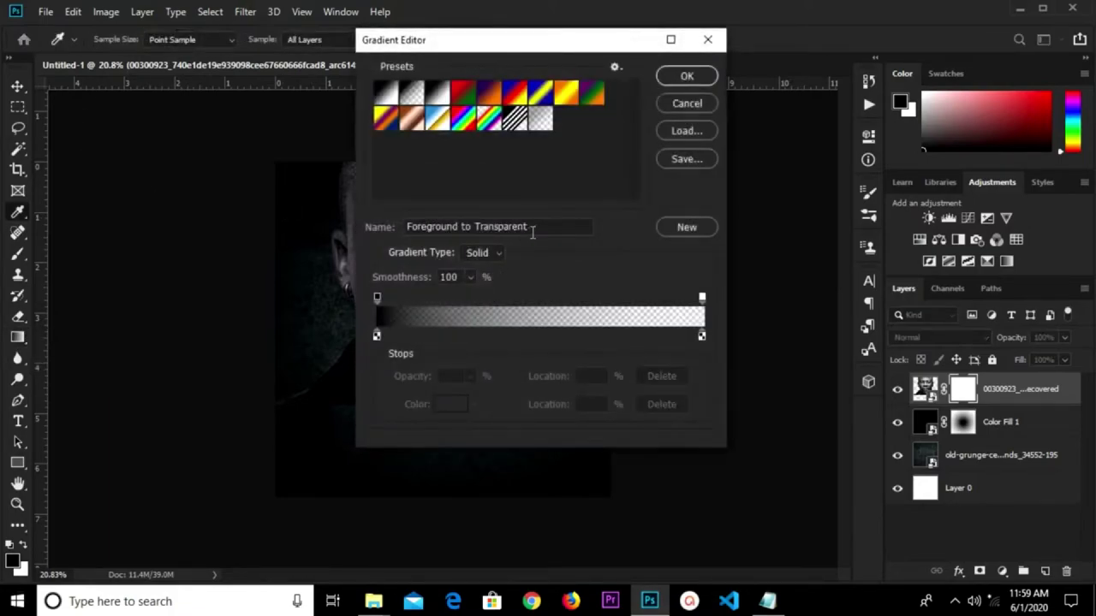
{"action": "left_click_drag", "start_coordinate": [531, 233], "coordinate": [416, 228]}
{"action": "left_click", "coordinate": [686, 78]}
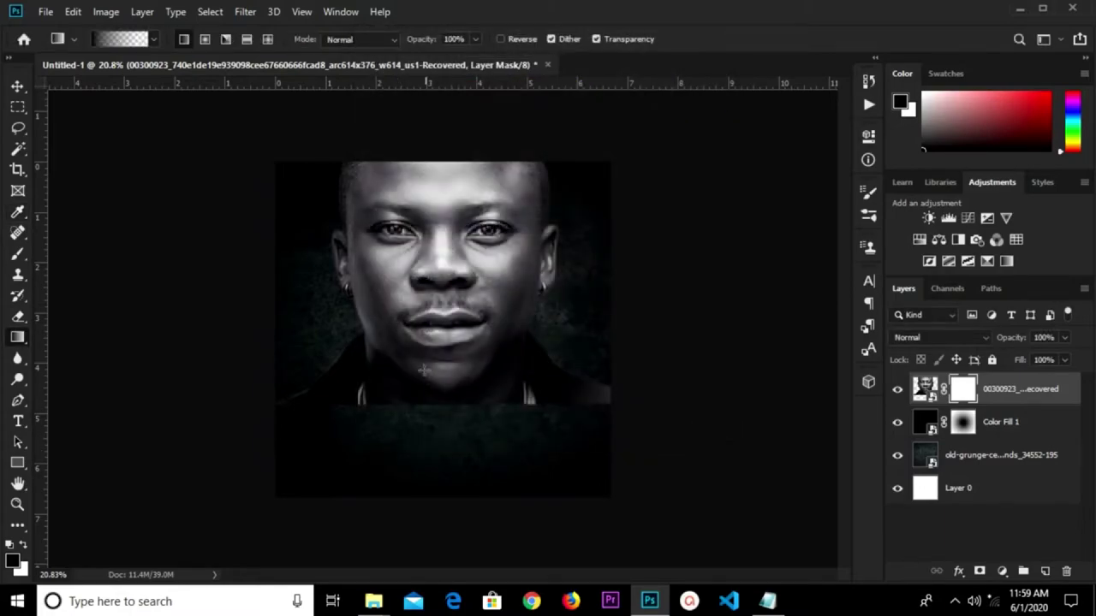
{"action": "left_click_drag", "start_coordinate": [429, 442], "coordinate": [423, 370]}
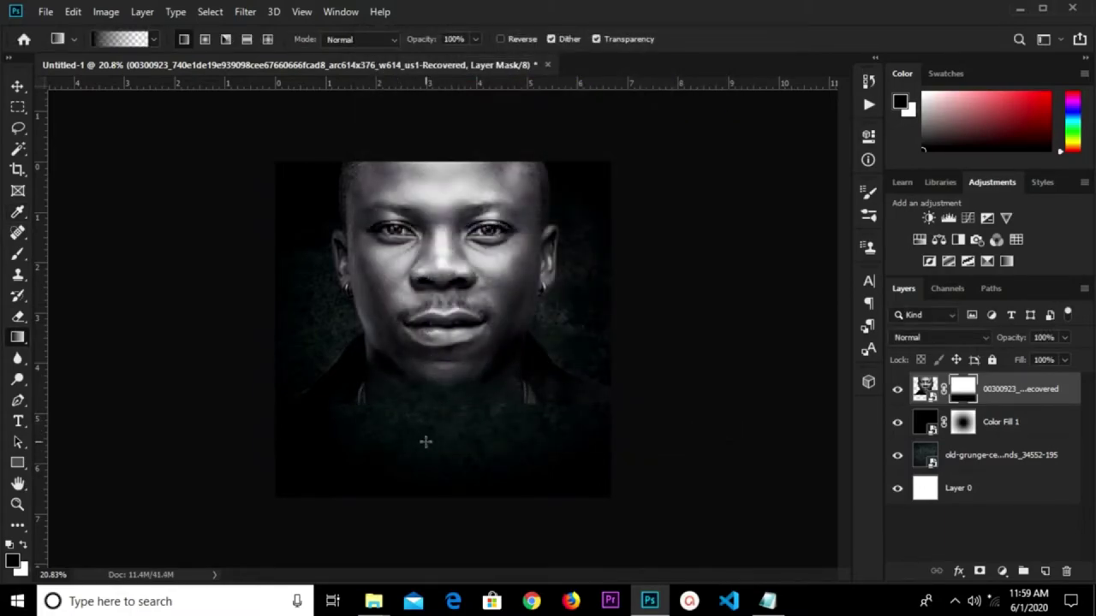
{"action": "left_click_drag", "start_coordinate": [425, 442], "coordinate": [429, 342]}
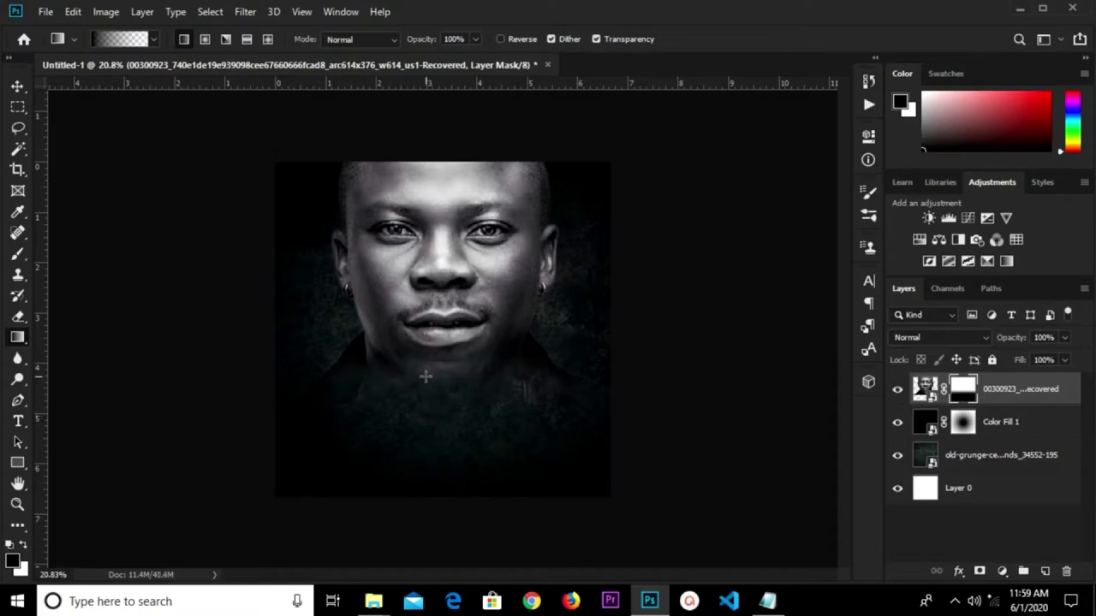
- Set the portrait layer to Multiply blend mode at 73% opacity
{"action": "left_click", "coordinate": [17, 90]}
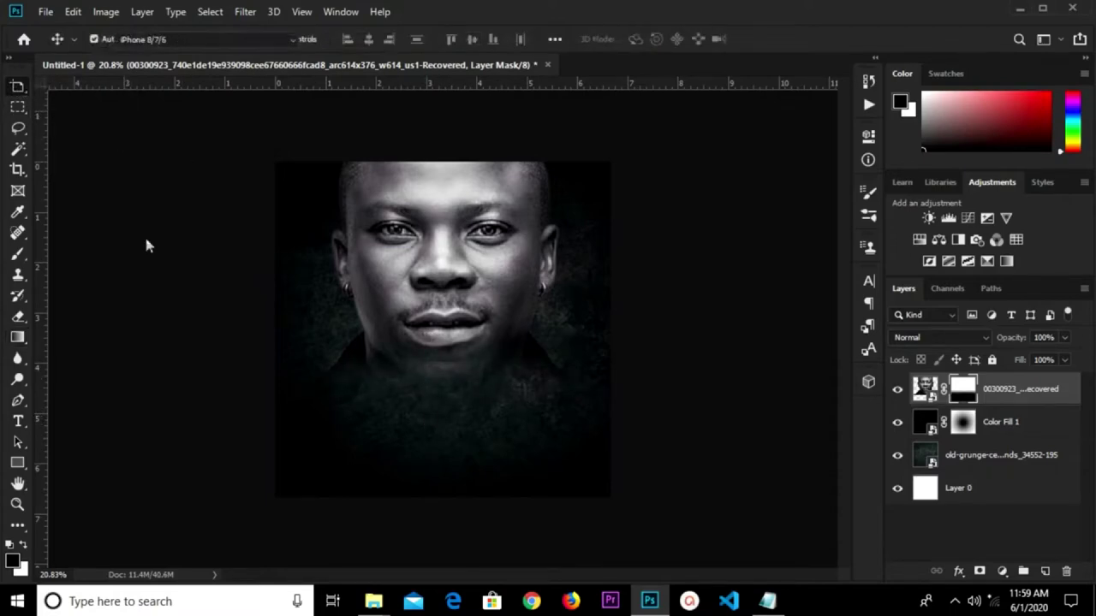
{"action": "left_click", "coordinate": [258, 321]}
{"action": "scroll", "coordinate": [437, 321], "scroll_direction": "down", "scroll_amount": 2}
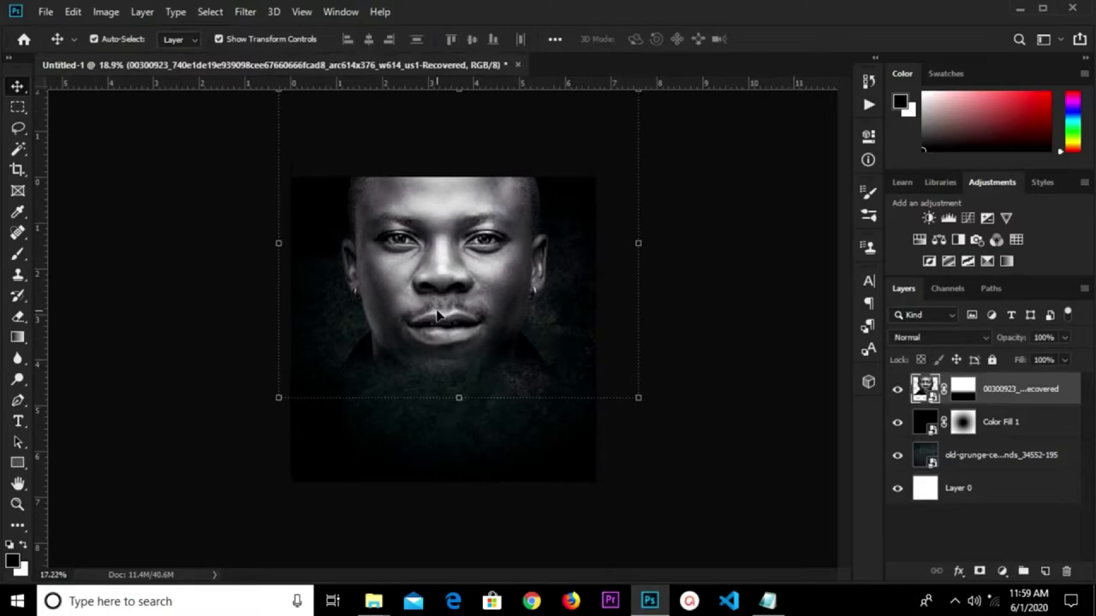
{"action": "left_click", "coordinate": [919, 338]}
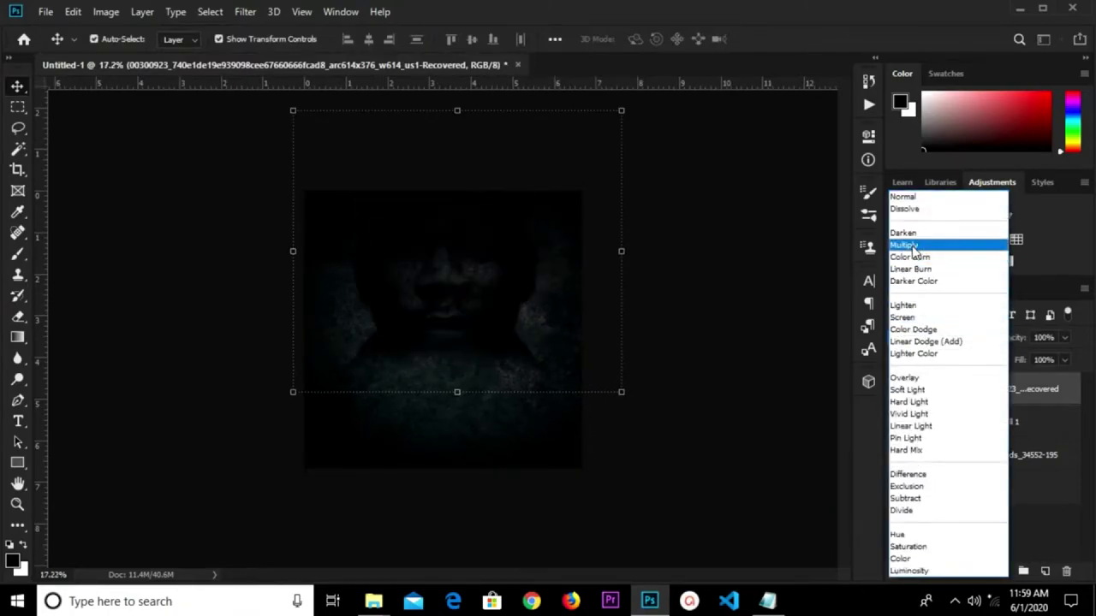
{"action": "left_click", "coordinate": [912, 246]}
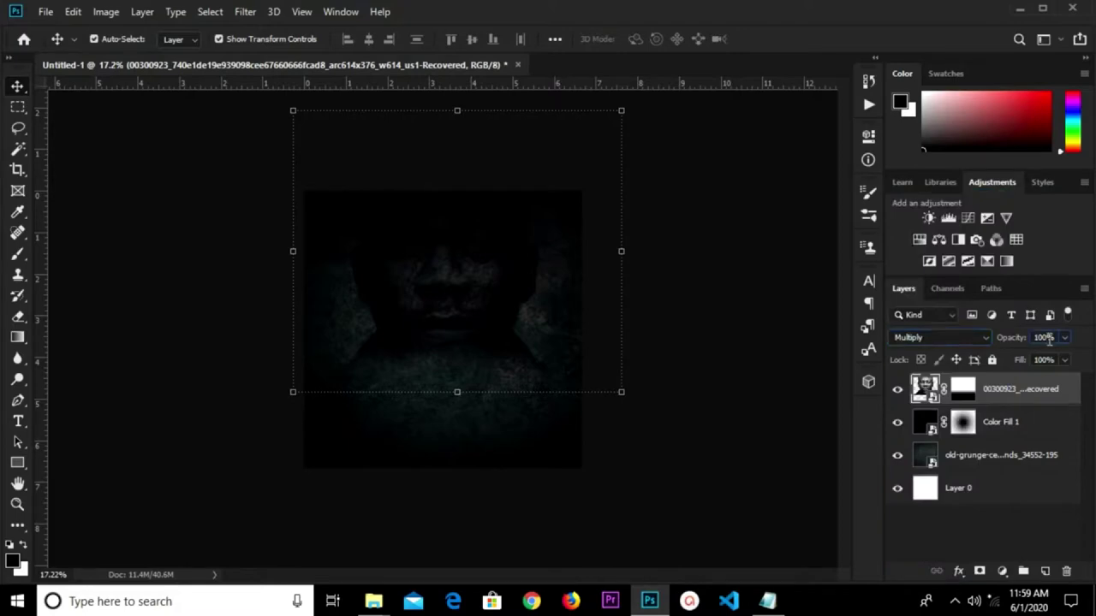
{"action": "type", "text": "7"}
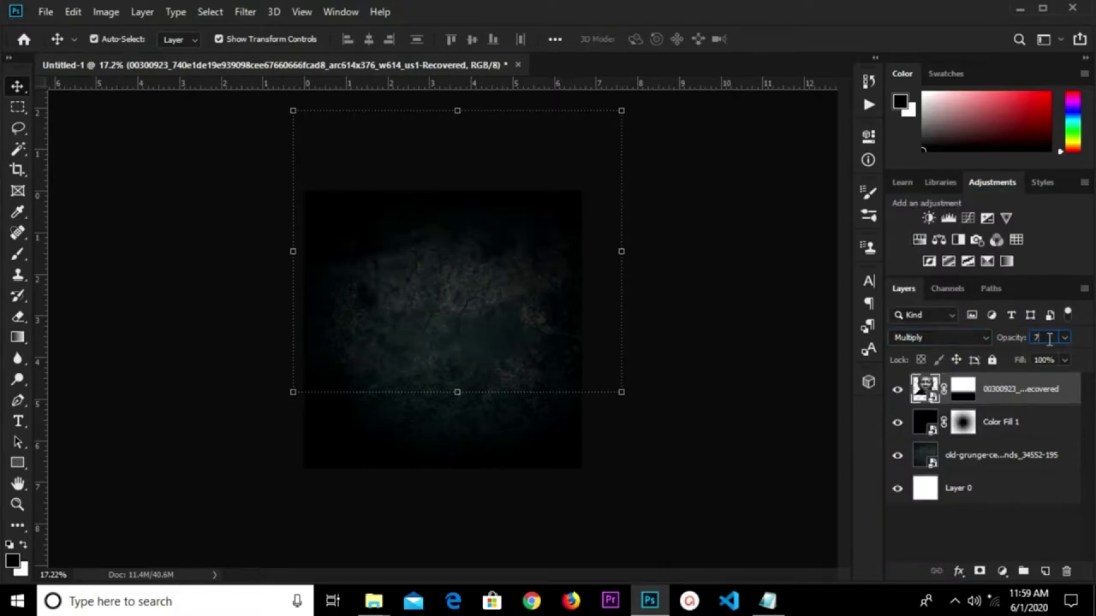
{"action": "type", "text": "3"}
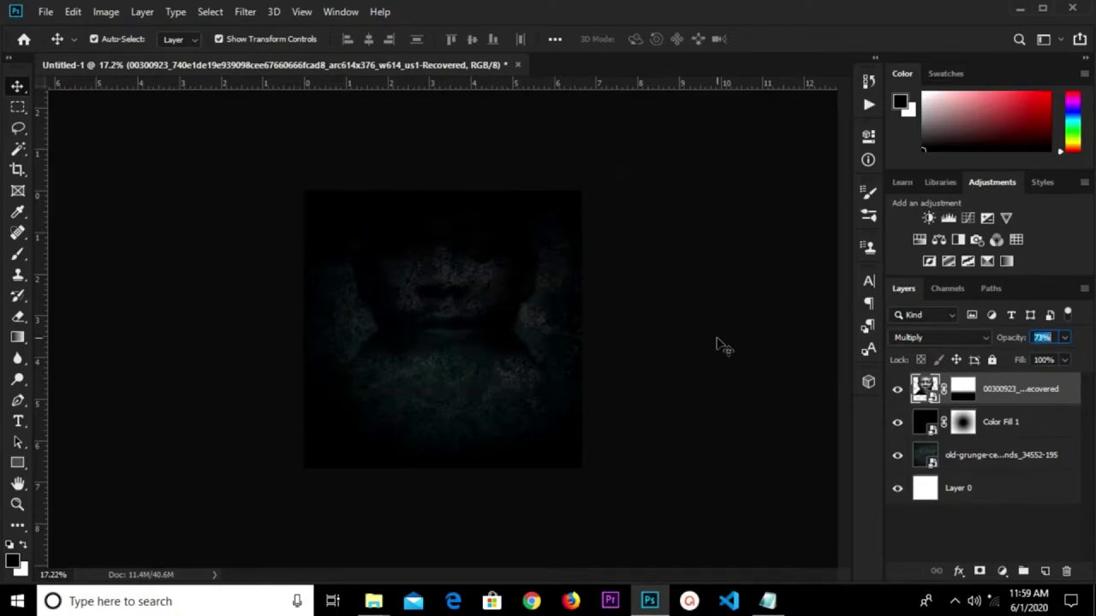
{"action": "left_click", "coordinate": [716, 343]}
- Reposition the portrait slightly and re-apply its free transform
{"action": "scroll", "coordinate": [454, 273], "scroll_direction": "up", "scroll_amount": 2}
{"action": "mouse_move", "coordinate": [453, 273]}
{"action": "left_mouse_down"}
{"action": "mouse_move", "coordinate": [460, 280]}
{"action": "mouse_move", "coordinate": [465, 239]}
{"action": "mouse_move", "coordinate": [477, 245]}
{"action": "left_mouse_up"}
{"action": "left_click", "coordinate": [715, 332]}
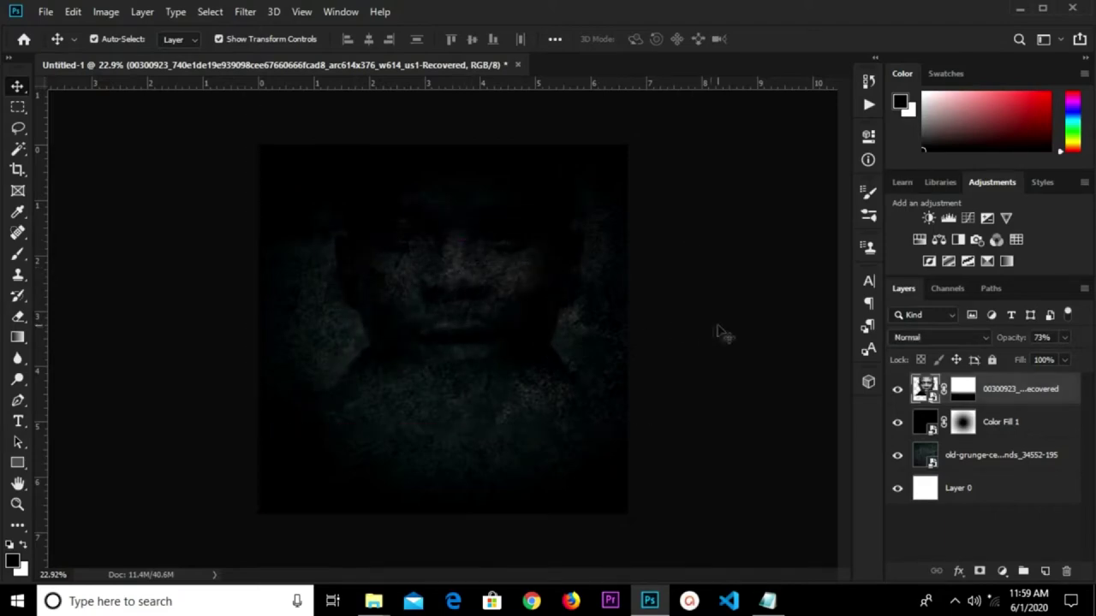
{"action": "left_click", "coordinate": [447, 274]}
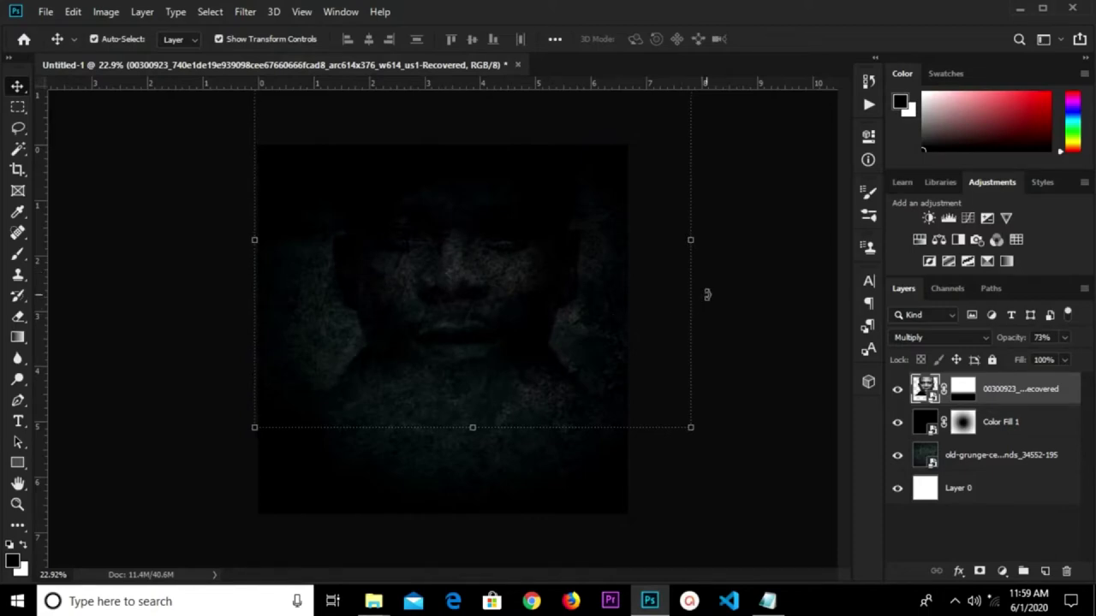
{"action": "key", "text": "ctrl+t"}
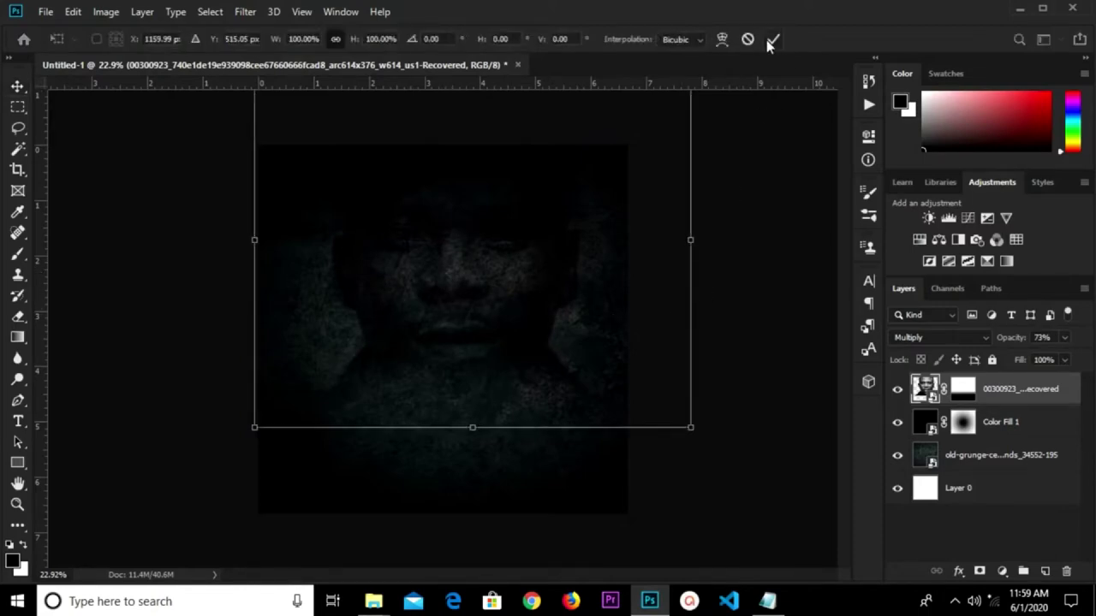
{"action": "left_click", "coordinate": [769, 39]}
{"action": "left_click", "coordinate": [752, 310]}
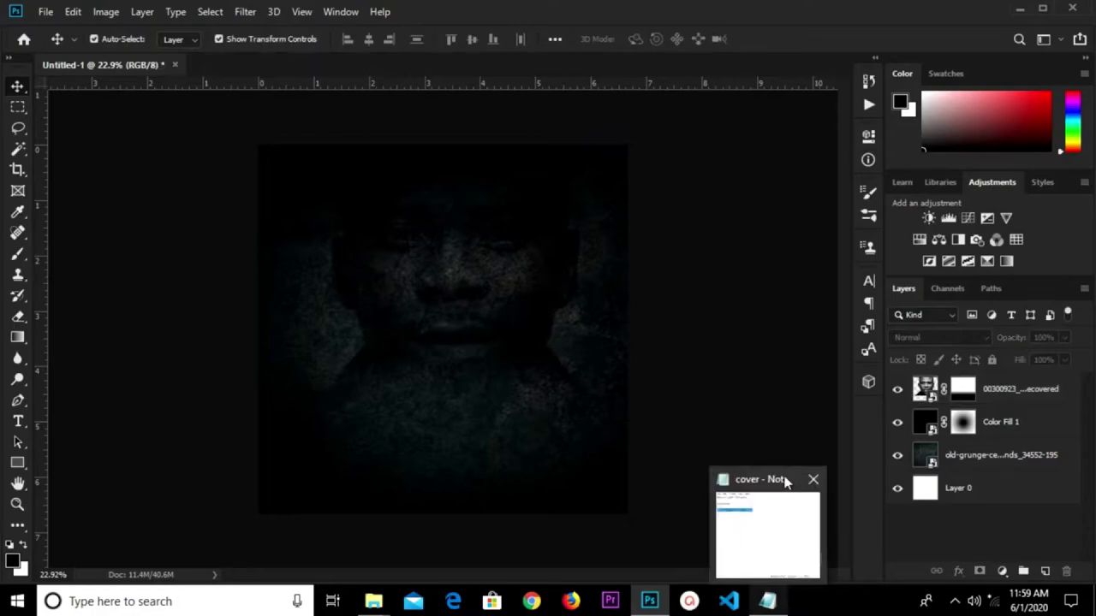
- Copy the 'Record Label Presents' line from the Notepad cover notes into Photoshop
{"action": "left_click", "coordinate": [776, 525]}
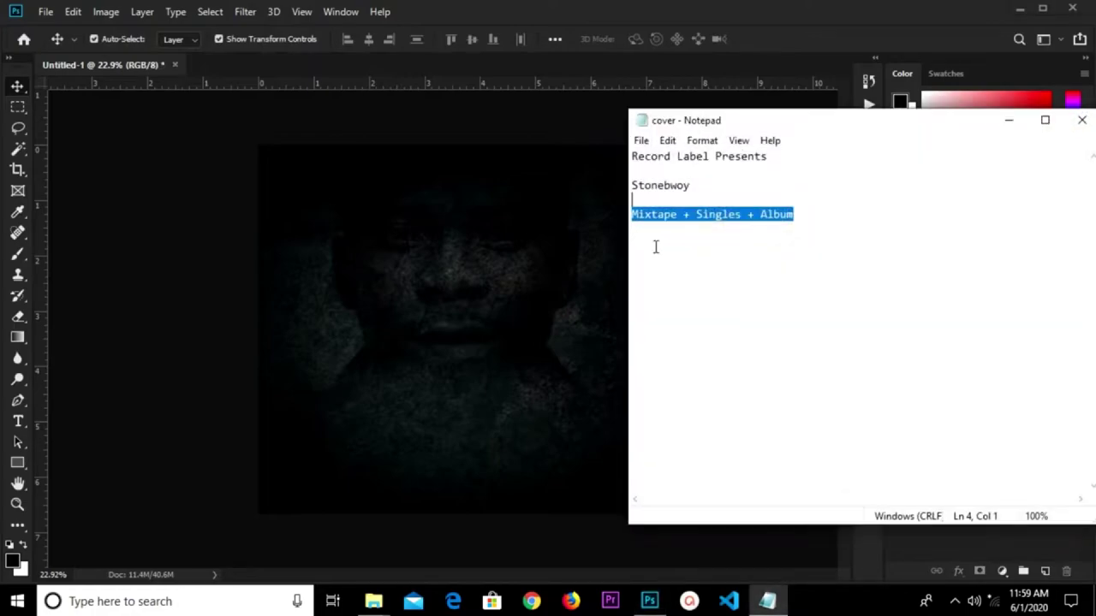
{"action": "left_click_drag", "start_coordinate": [638, 169], "coordinate": [634, 156]}
{"action": "right_click", "coordinate": [645, 155]}
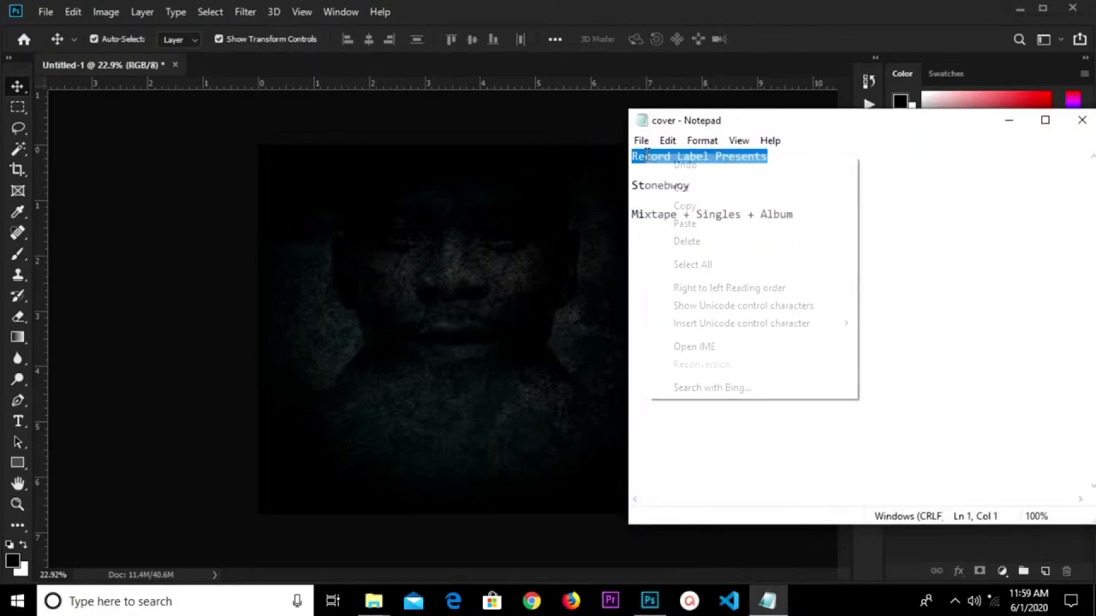
{"action": "left_click", "coordinate": [681, 206]}
{"action": "left_click", "coordinate": [437, 338]}
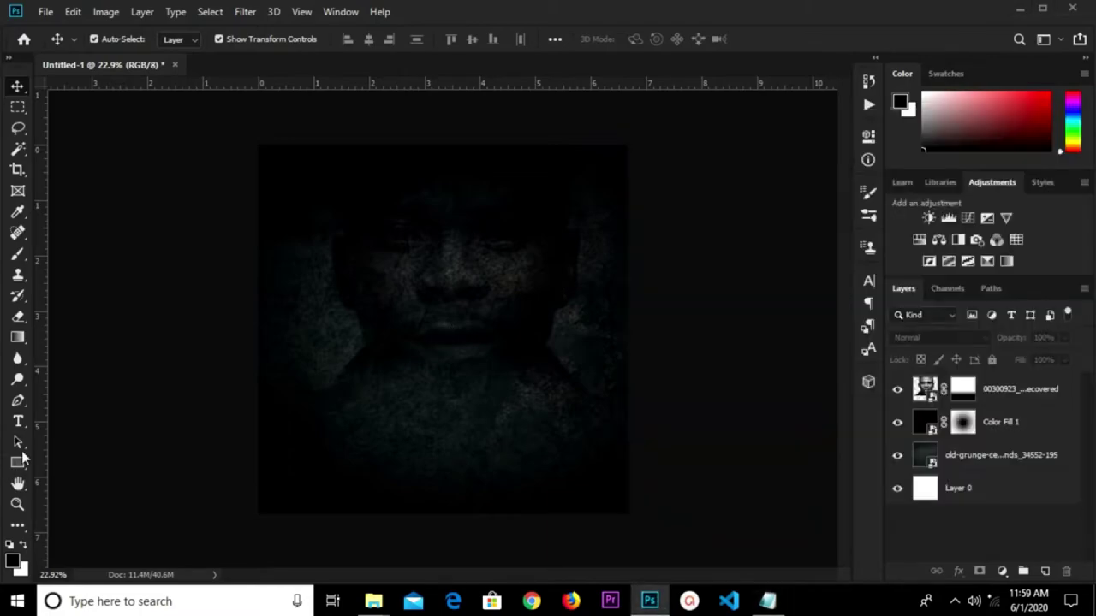
{"action": "left_click", "coordinate": [17, 421]}
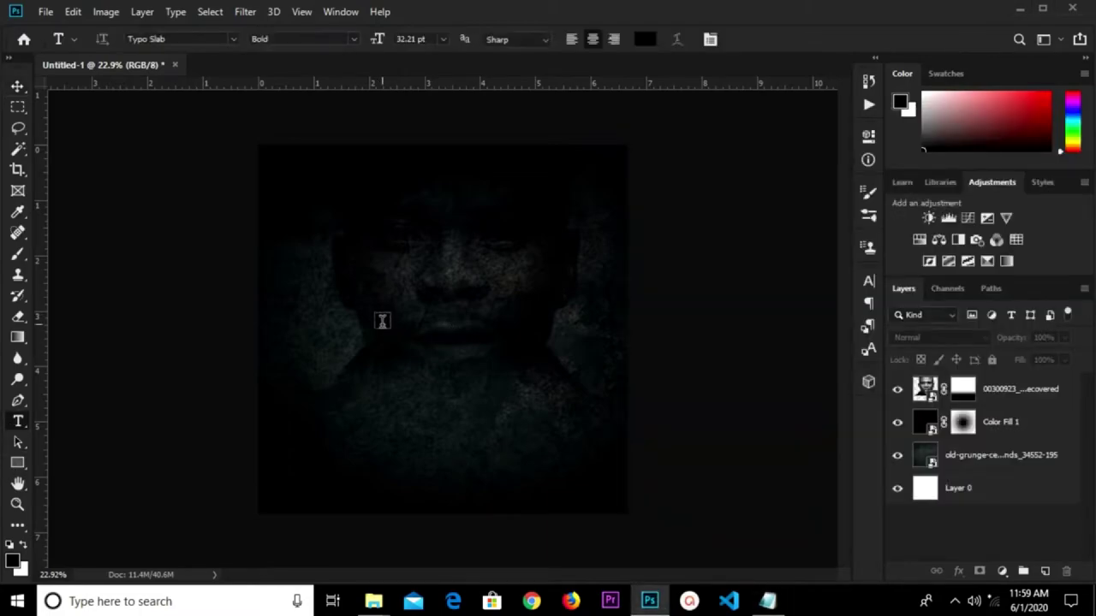
- Set the type options to 11 pt Typo Slab Bold in white (ffffff)
{"action": "left_click", "coordinate": [444, 42]}
{"action": "left_click", "coordinate": [430, 123]}
{"action": "left_click", "coordinate": [642, 39]}
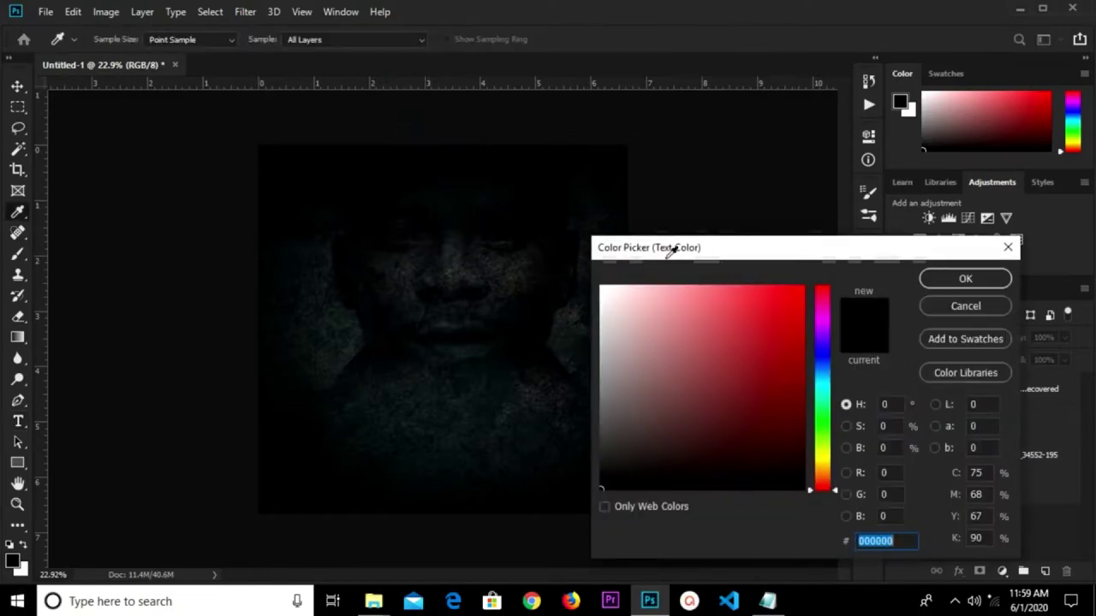
{"action": "type", "text": "ffffff"}
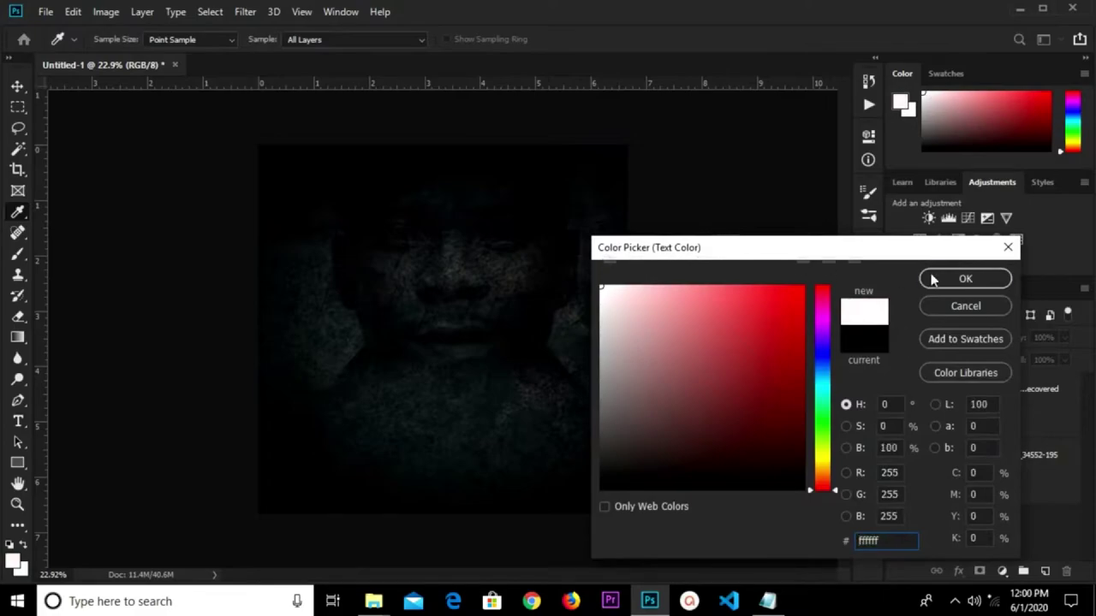
{"action": "key", "text": "Return"}
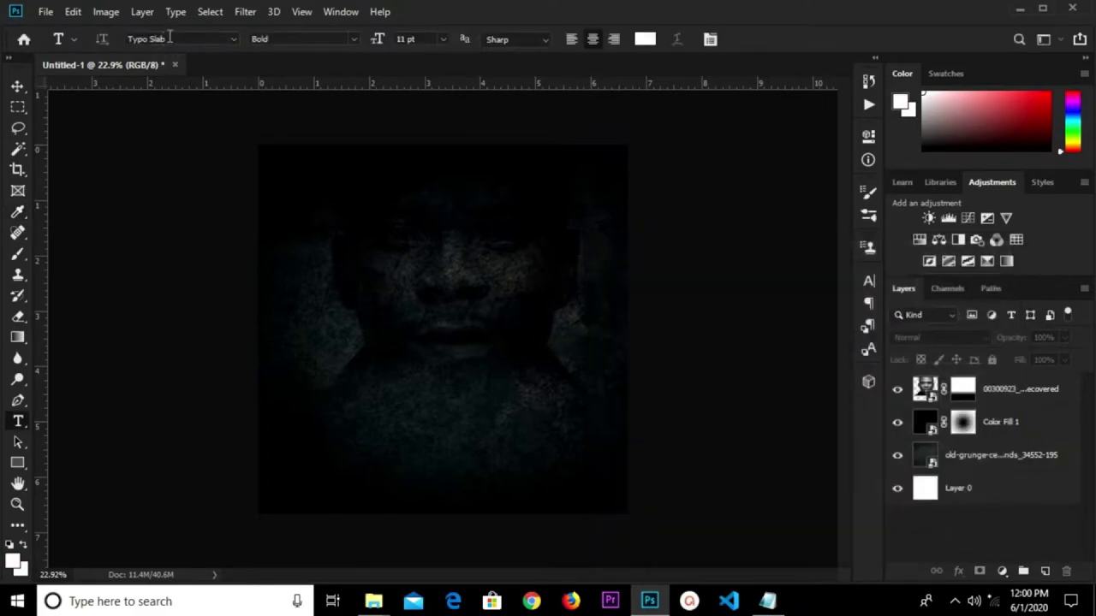
{"action": "left_click", "coordinate": [173, 38]}
- Add the text 'Record Label Presents', centred horizontally near the top of the cover
{"action": "left_click", "coordinate": [373, 262]}
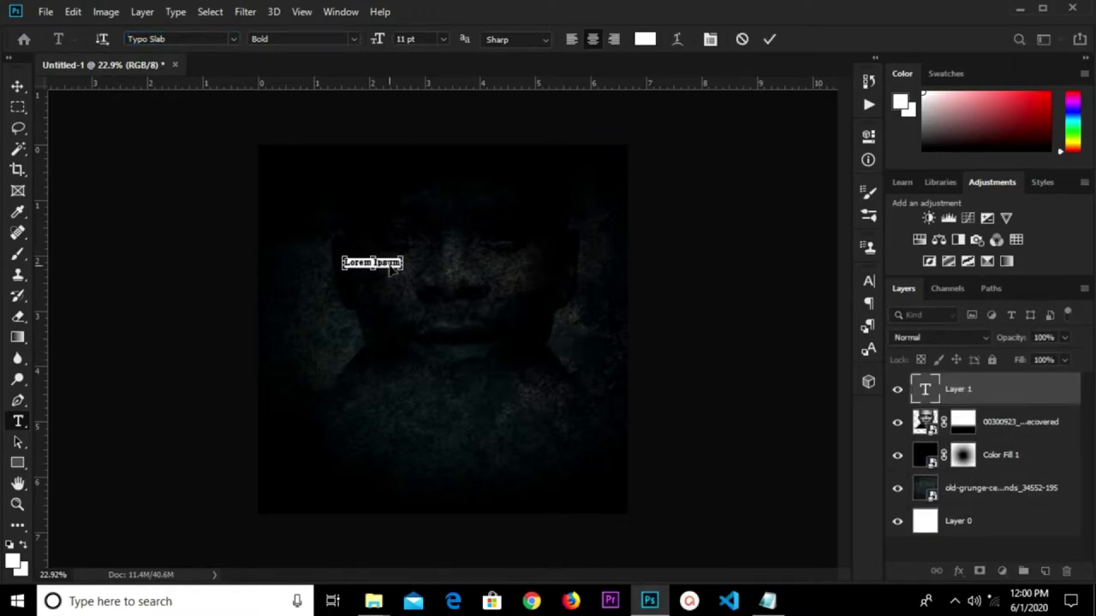
{"action": "type", "text": "Record Label Presents"}
{"action": "left_click", "coordinate": [17, 86]}
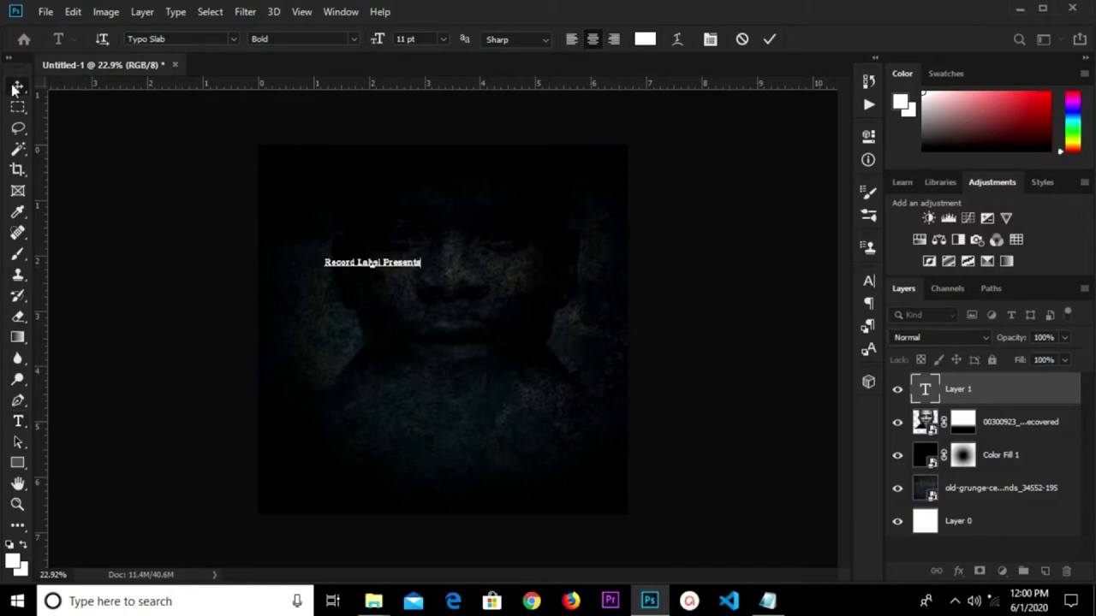
{"action": "scroll", "coordinate": [368, 190], "scroll_direction": "up", "scroll_amount": 2}
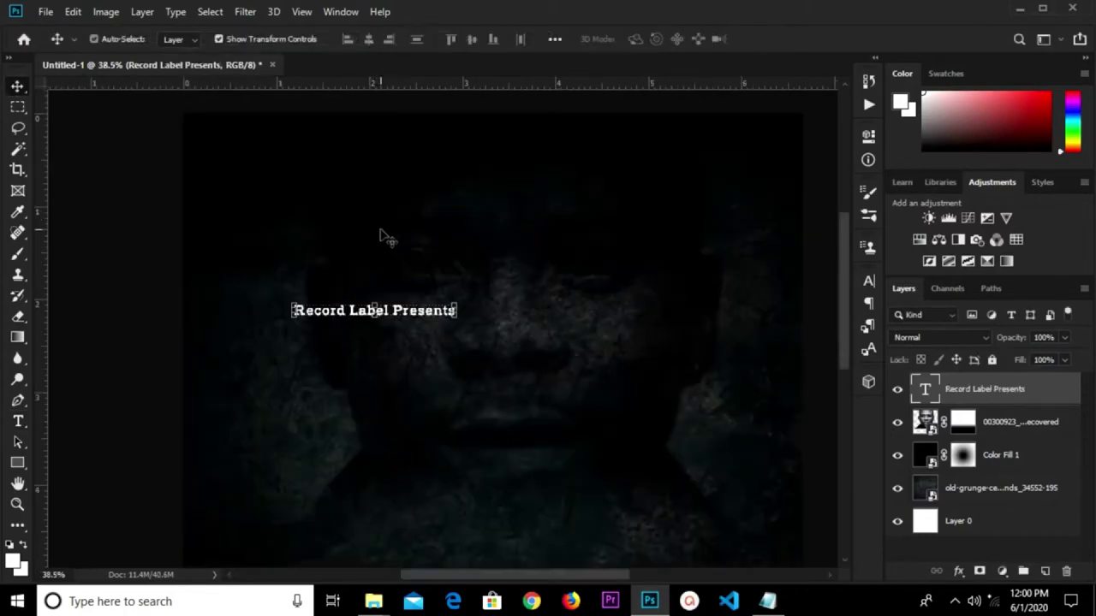
{"action": "key", "text": "ctrl+a"}
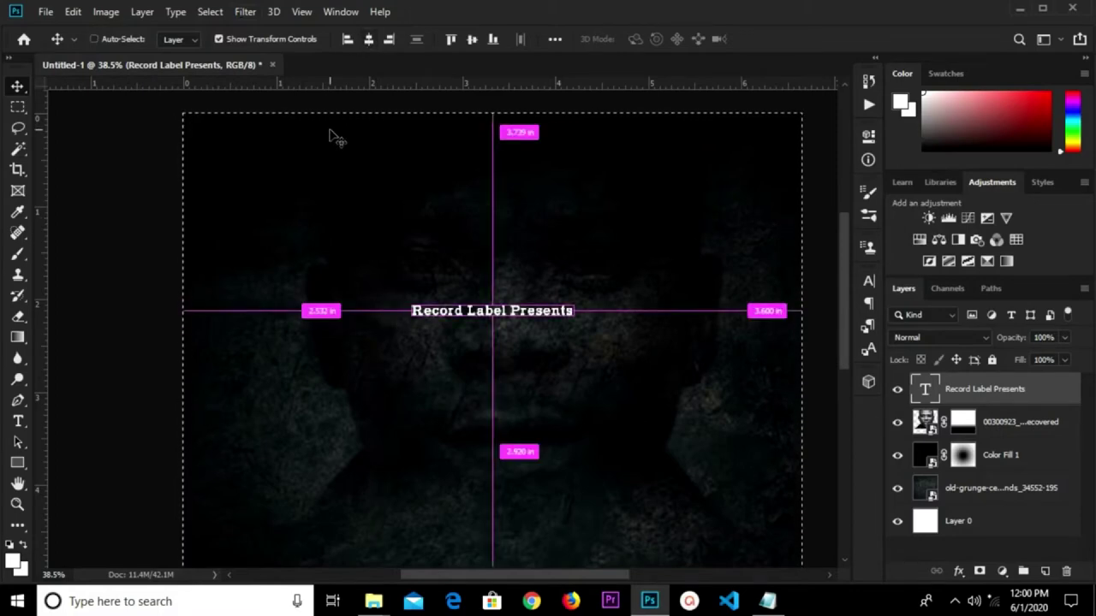
{"action": "key", "text": "ctrl+d"}
{"action": "left_click_drag", "start_coordinate": [508, 312], "coordinate": [505, 138]}
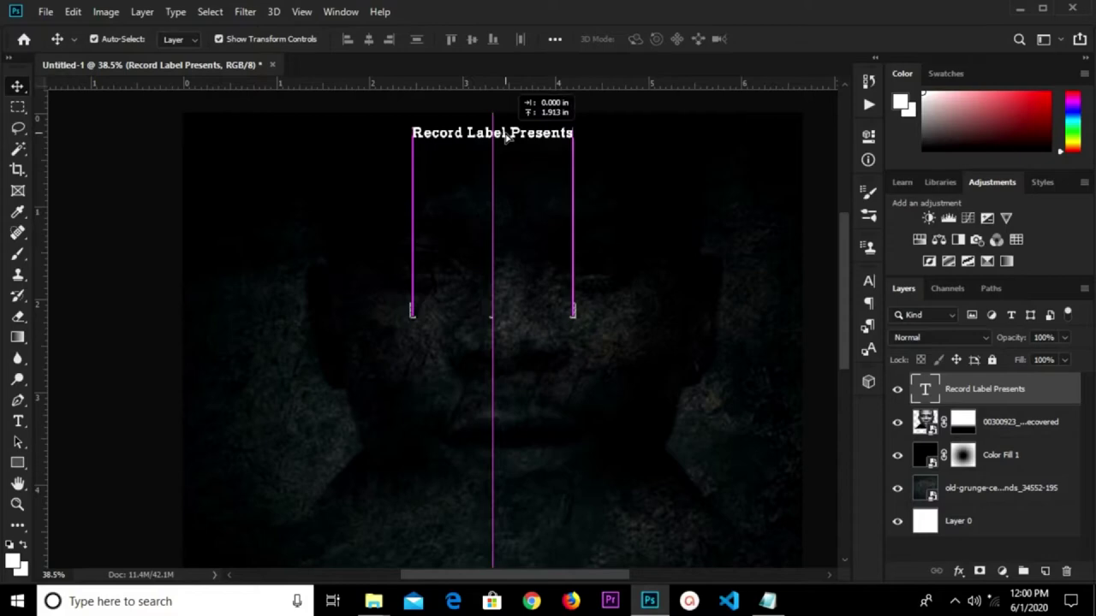
{"action": "left_click_drag", "start_coordinate": [506, 139], "coordinate": [505, 143]}
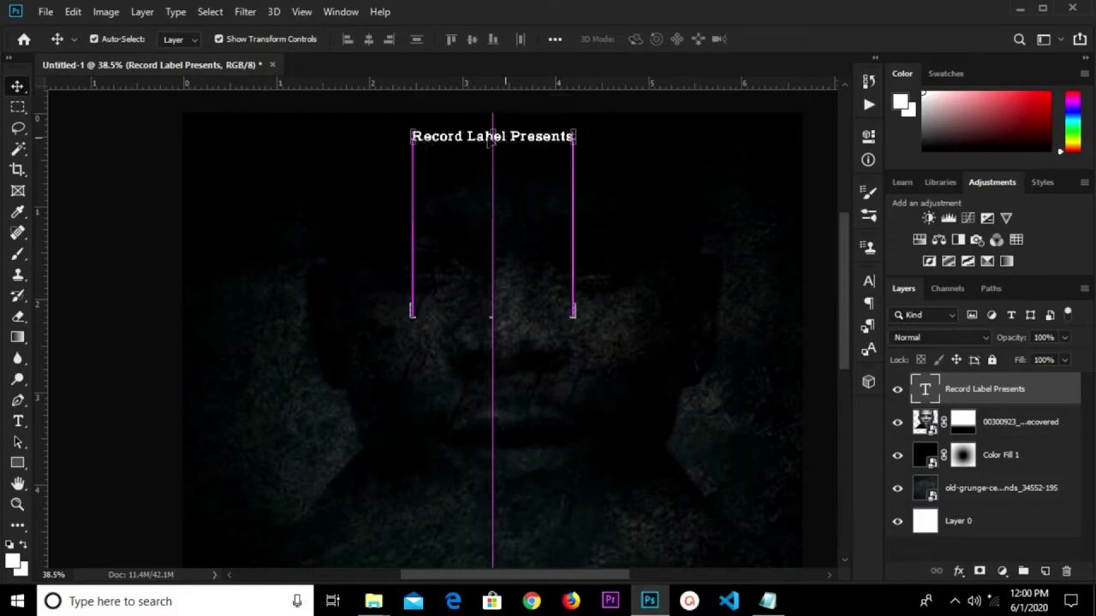
{"action": "left_click", "coordinate": [17, 463]}
- Pick the star from the Custom Shape library and begin drawing it under the title
{"action": "right_click", "coordinate": [7, 467]}
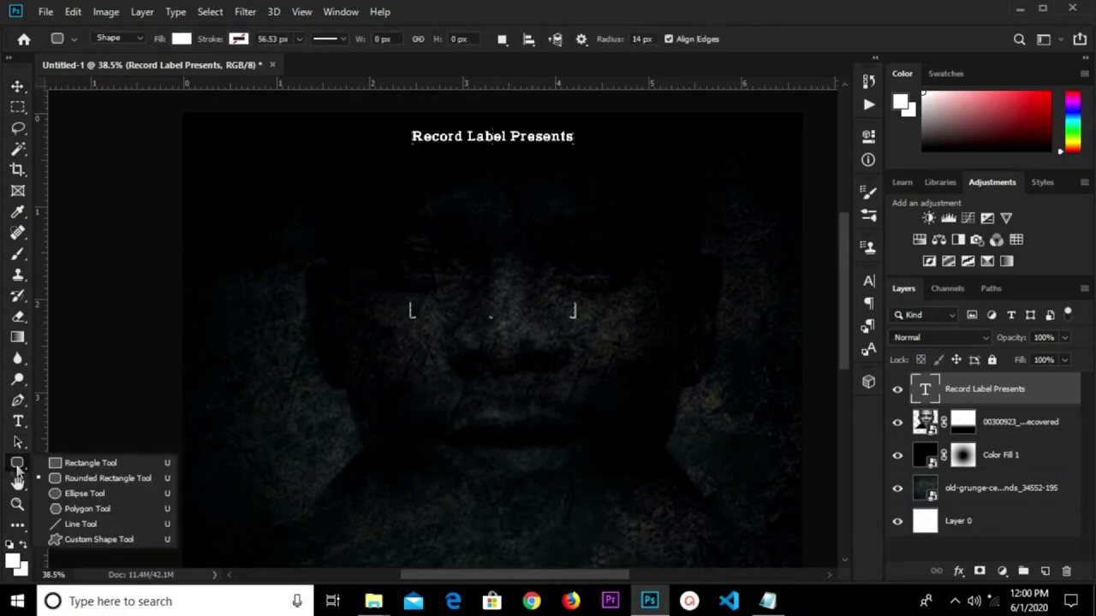
{"action": "left_click", "coordinate": [53, 538]}
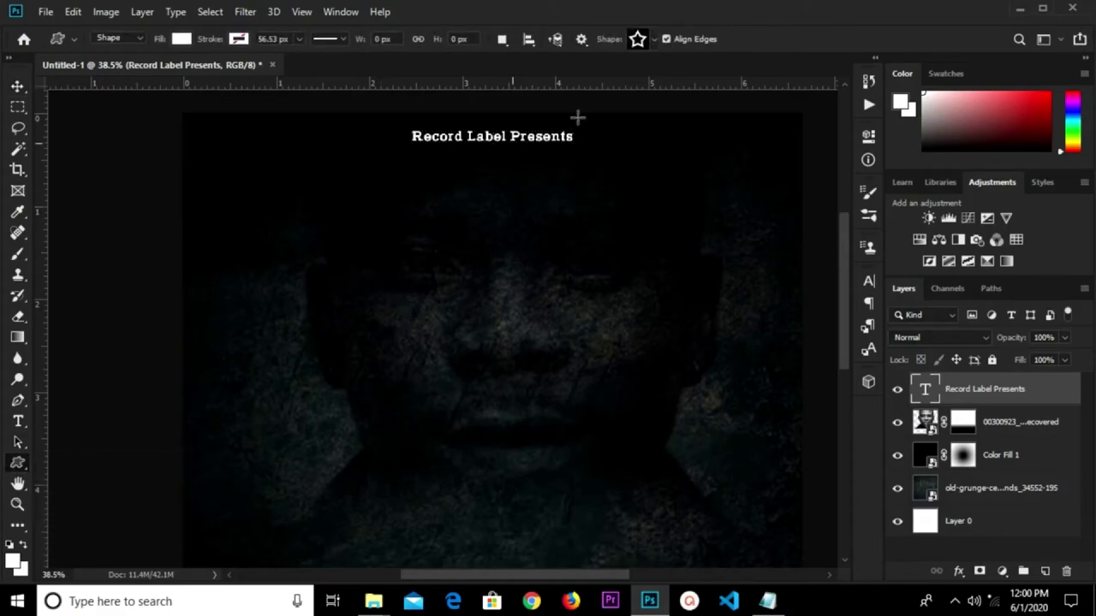
{"action": "left_click", "coordinate": [644, 42]}
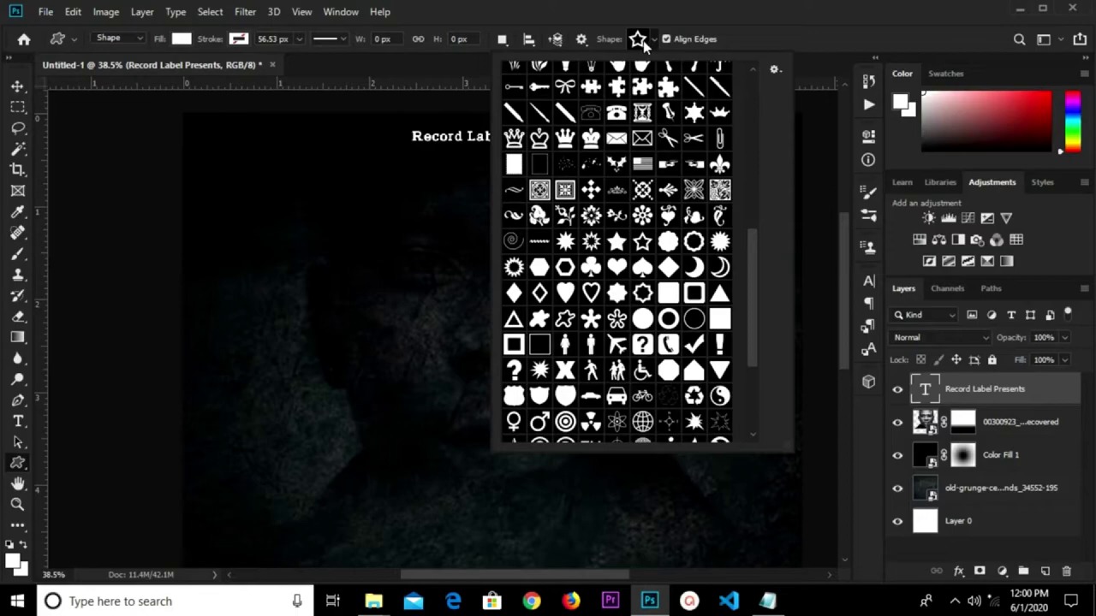
{"action": "left_click", "coordinate": [640, 41]}
{"action": "left_click", "coordinate": [638, 40]}
{"action": "scroll", "coordinate": [756, 325], "scroll_direction": "down", "scroll_amount": 3}
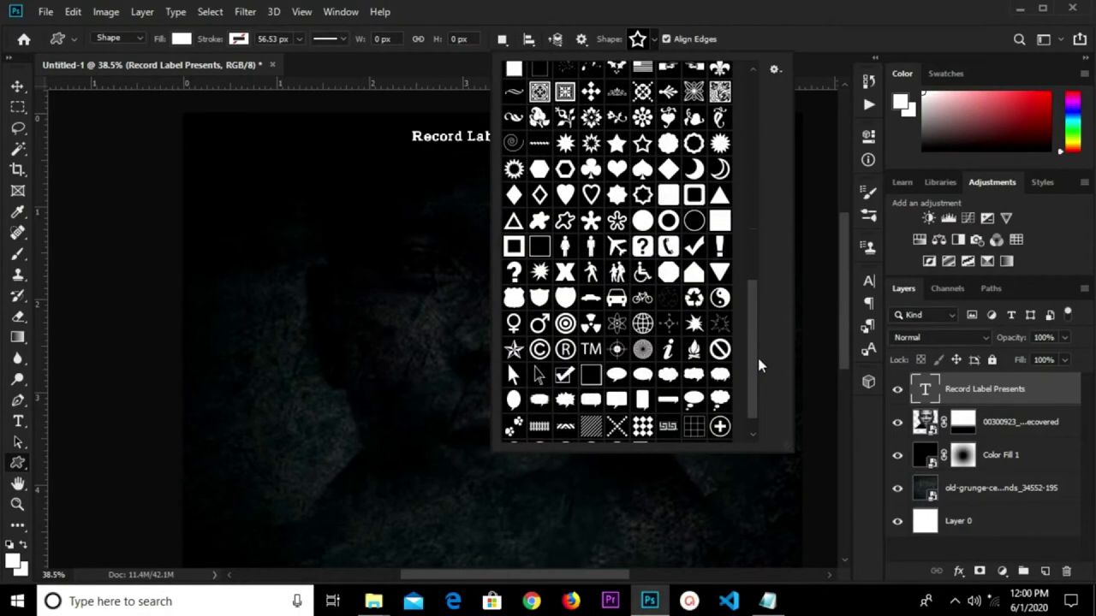
{"action": "mouse_move", "coordinate": [758, 307]}
{"action": "left_mouse_down"}
{"action": "mouse_move", "coordinate": [747, 181]}
{"action": "mouse_move", "coordinate": [751, 371]}
{"action": "left_mouse_up"}
{"action": "scroll", "coordinate": [671, 248], "scroll_direction": "up", "scroll_amount": 1}
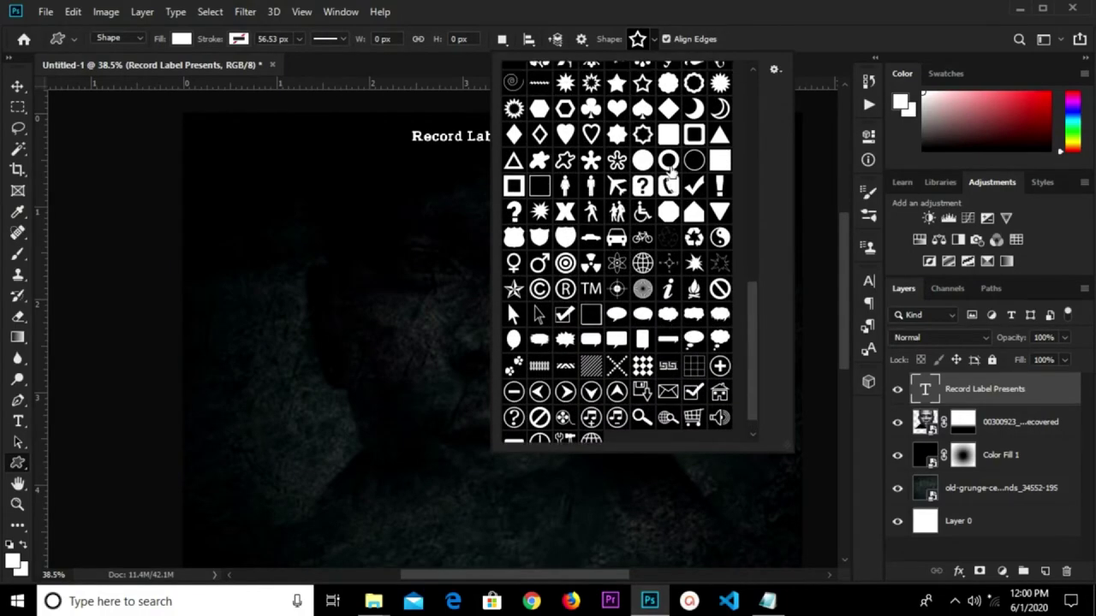
{"action": "scroll", "coordinate": [676, 223], "scroll_direction": "up", "scroll_amount": 1}
{"action": "scroll", "coordinate": [684, 197], "scroll_direction": "up", "scroll_amount": 1}
{"action": "scroll", "coordinate": [684, 197], "scroll_direction": "down", "scroll_amount": 1}
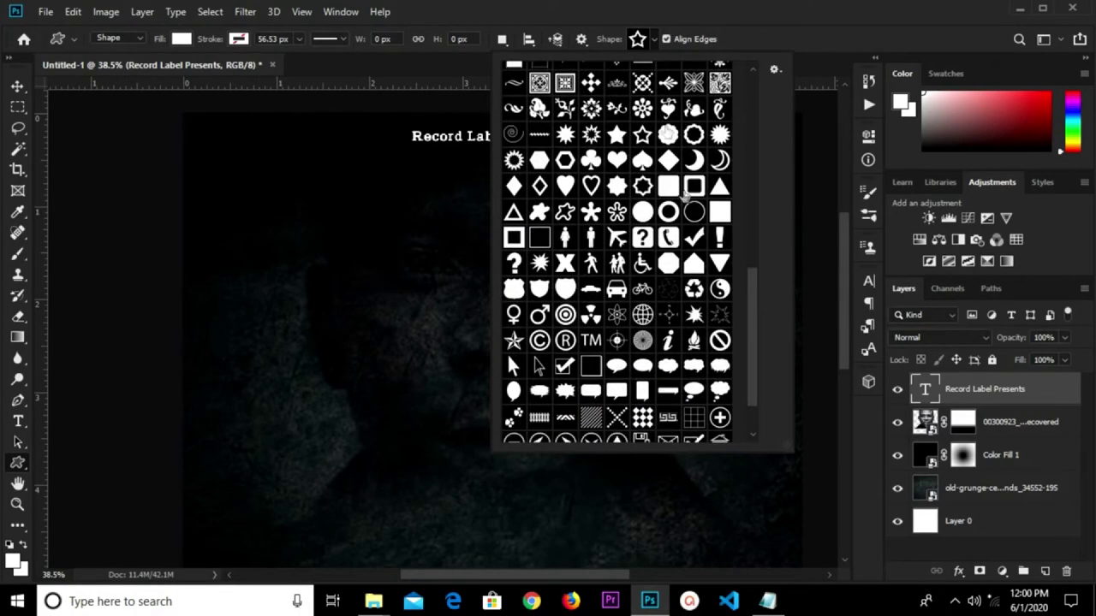
{"action": "left_click", "coordinate": [637, 38]}
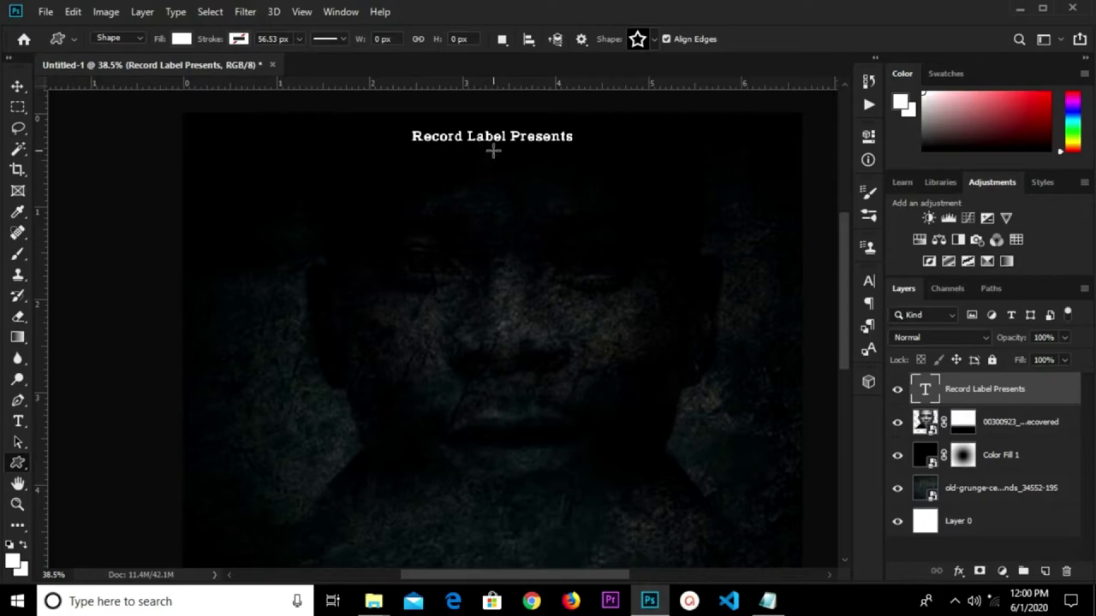
{"action": "left_click_drag", "start_coordinate": [493, 151], "coordinate": [513, 174]}
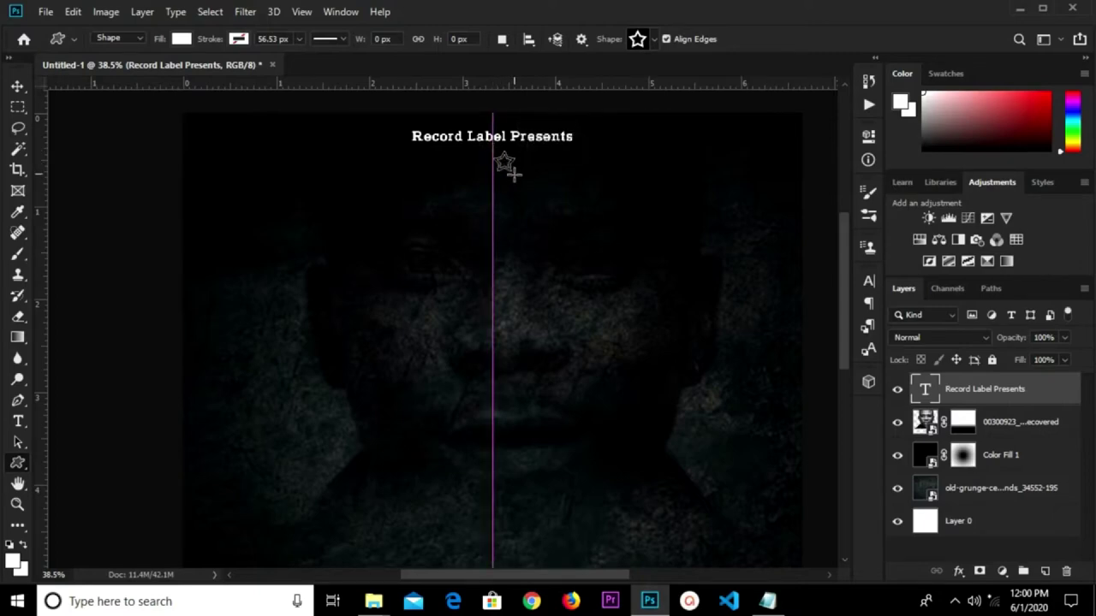
- Finish the Shape 1 star and centre it horizontally, nudged up just below the title
{"action": "left_click_drag", "start_coordinate": [514, 174], "coordinate": [505, 167]}
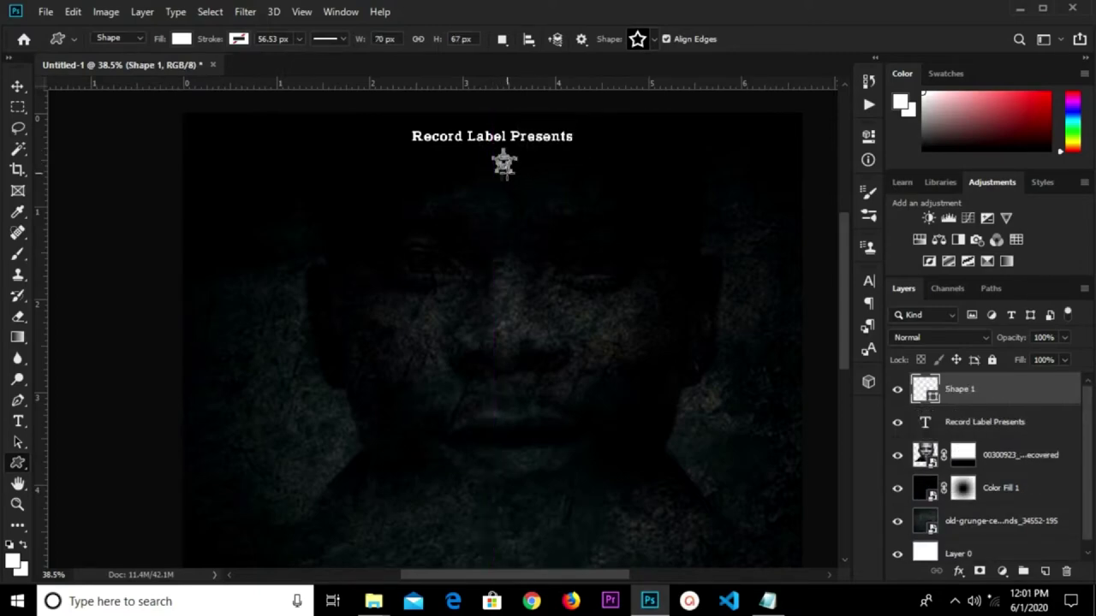
{"action": "left_click", "coordinate": [183, 43]}
{"action": "key", "text": "v"}
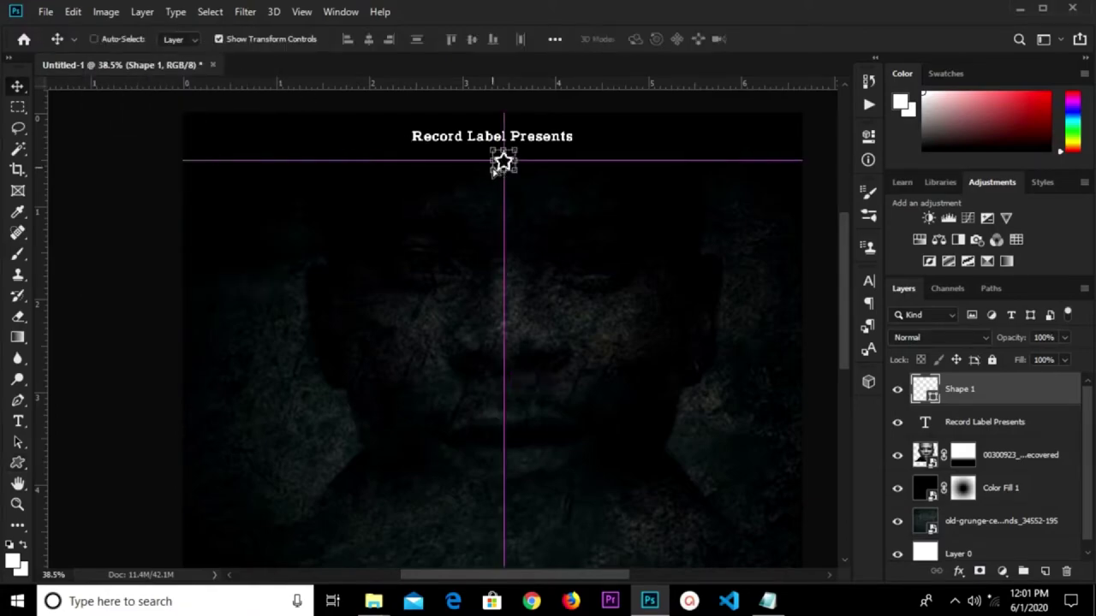
{"action": "key", "text": "ctrl+a"}
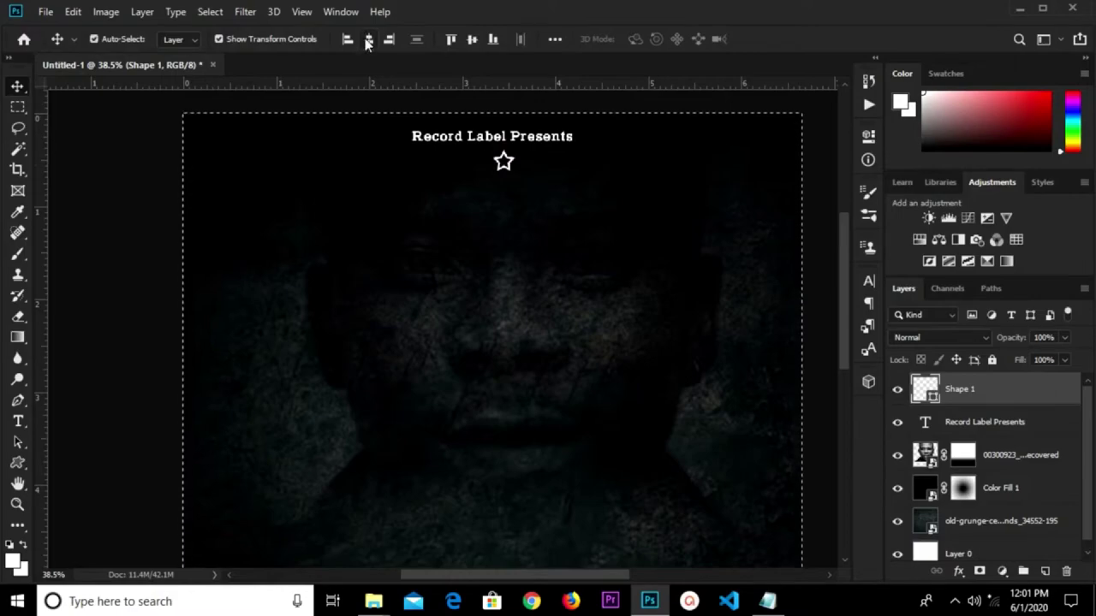
{"action": "left_click", "coordinate": [368, 40]}
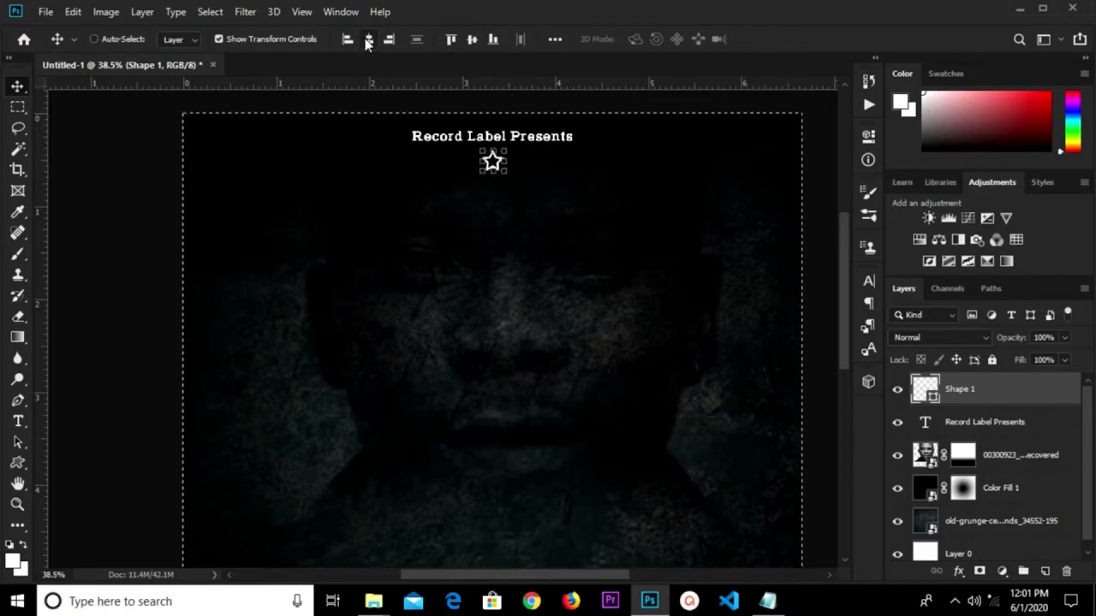
{"action": "key", "text": "ctrl+d"}
{"action": "key", "text": "Up"}
{"action": "key", "text": "Up"}
{"action": "key", "text": "Up"}
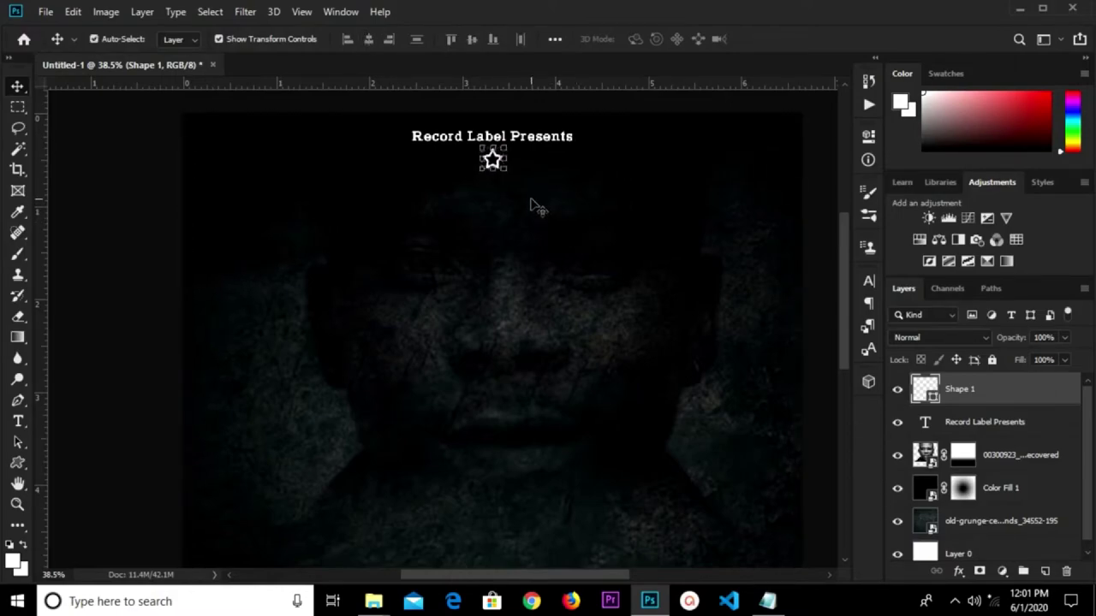
{"action": "key", "text": "Up"}
{"action": "key", "text": "Up"}
{"action": "key", "text": "Up"}
{"action": "key", "text": "Up"}
{"action": "key", "text": "Up"}
{"action": "key", "text": "Up"}
{"action": "left_click", "coordinate": [127, 202]}
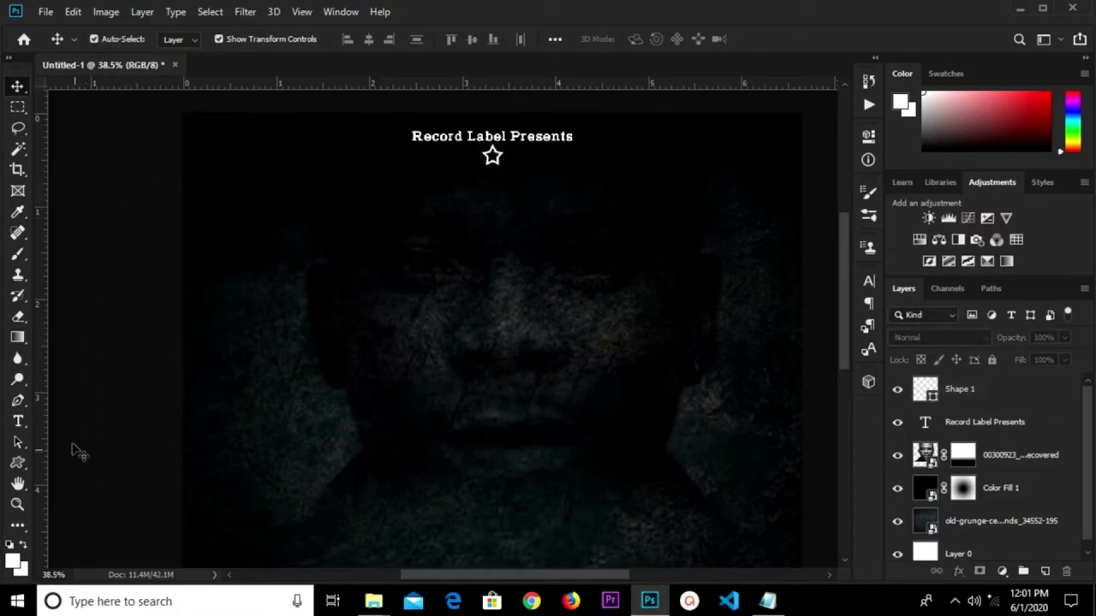
- Draw a thin white rectangle line to the left of the star
{"action": "left_click", "coordinate": [18, 463]}
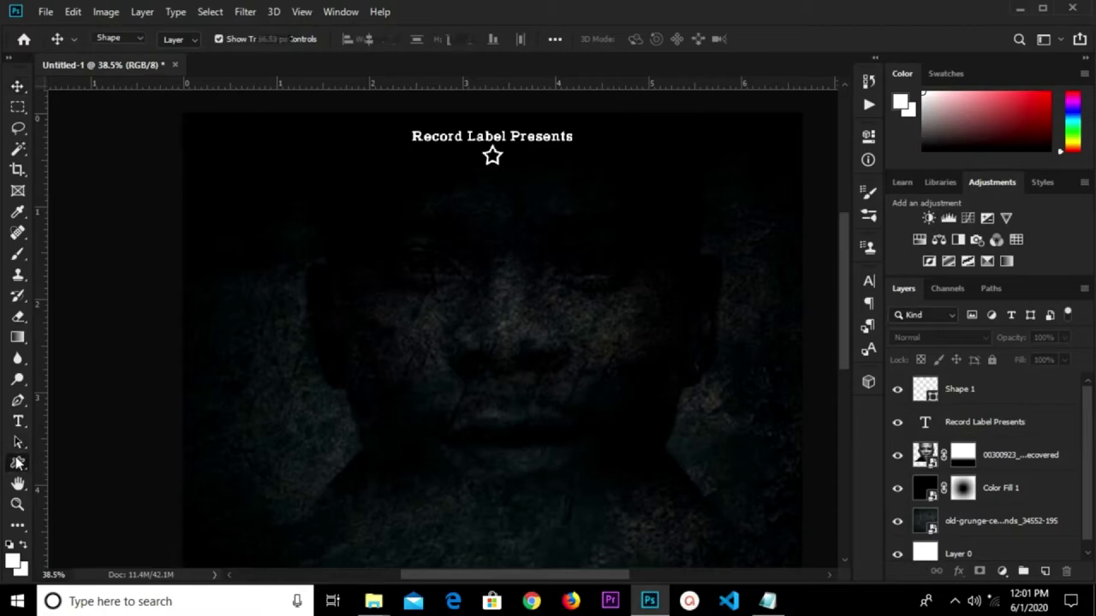
{"action": "right_click", "coordinate": [17, 462]}
{"action": "left_click", "coordinate": [86, 463]}
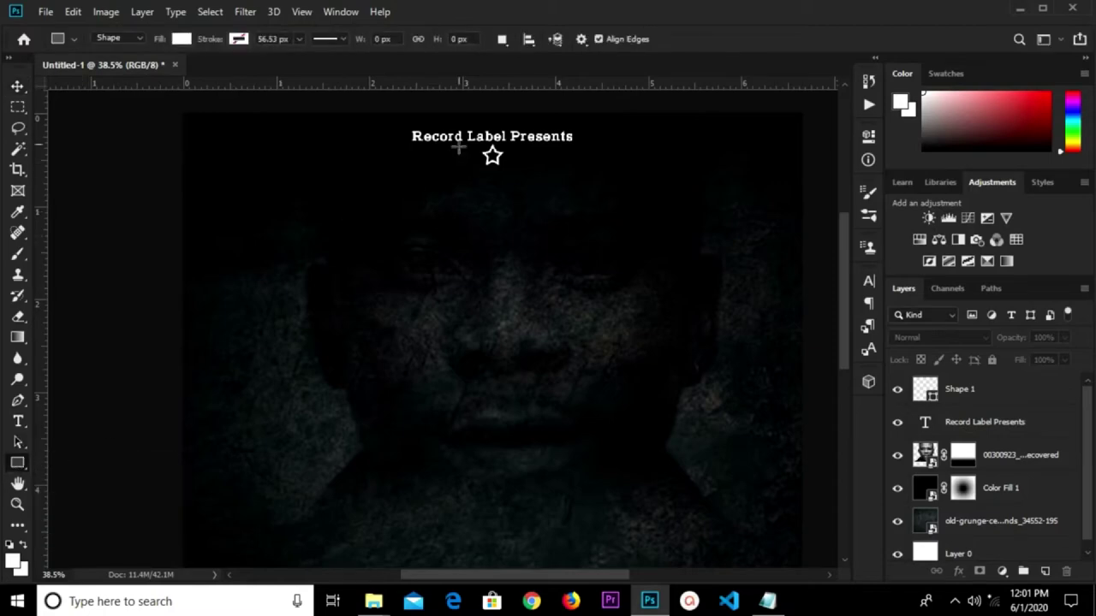
{"action": "scroll", "coordinate": [459, 147], "scroll_direction": "up", "scroll_amount": 2}
{"action": "scroll", "coordinate": [440, 154], "scroll_direction": "up", "scroll_amount": 3}
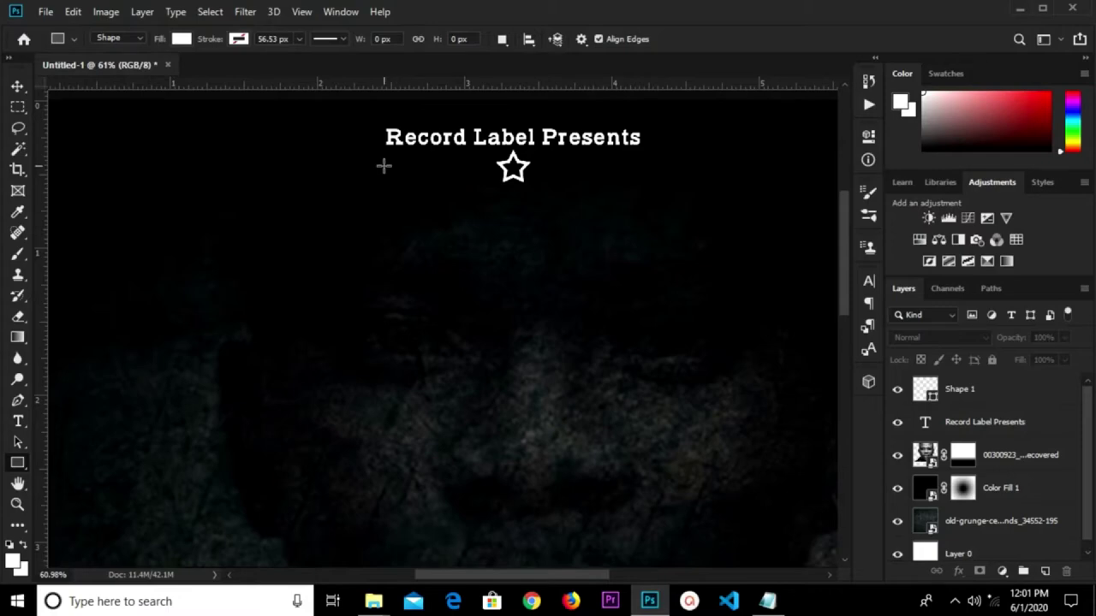
{"action": "left_click_drag", "start_coordinate": [390, 161], "coordinate": [492, 166]}
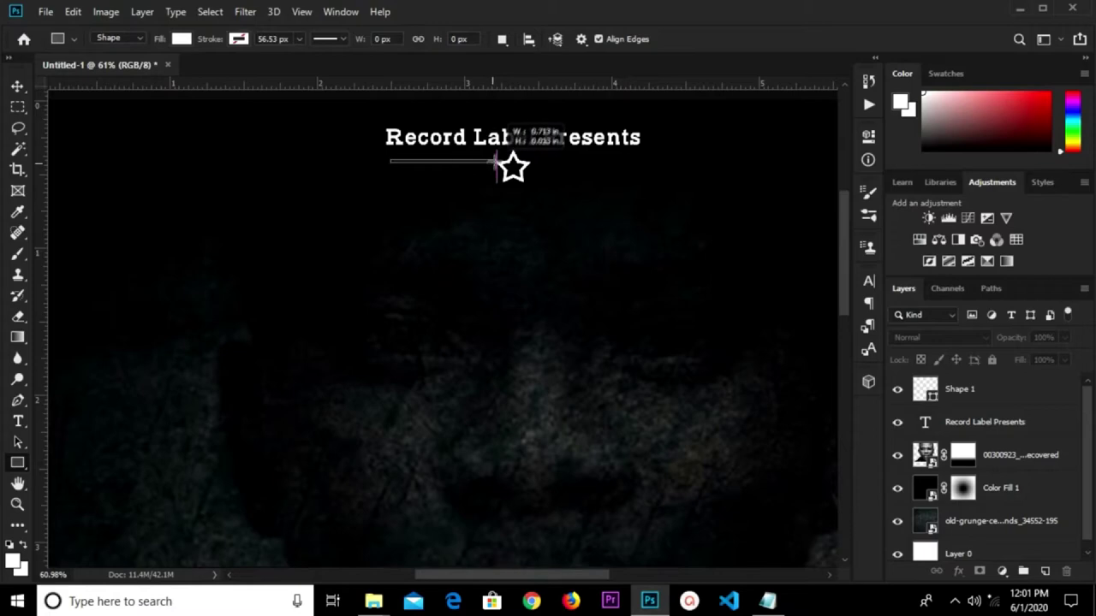
{"action": "left_click_drag", "start_coordinate": [491, 163], "coordinate": [496, 161]}
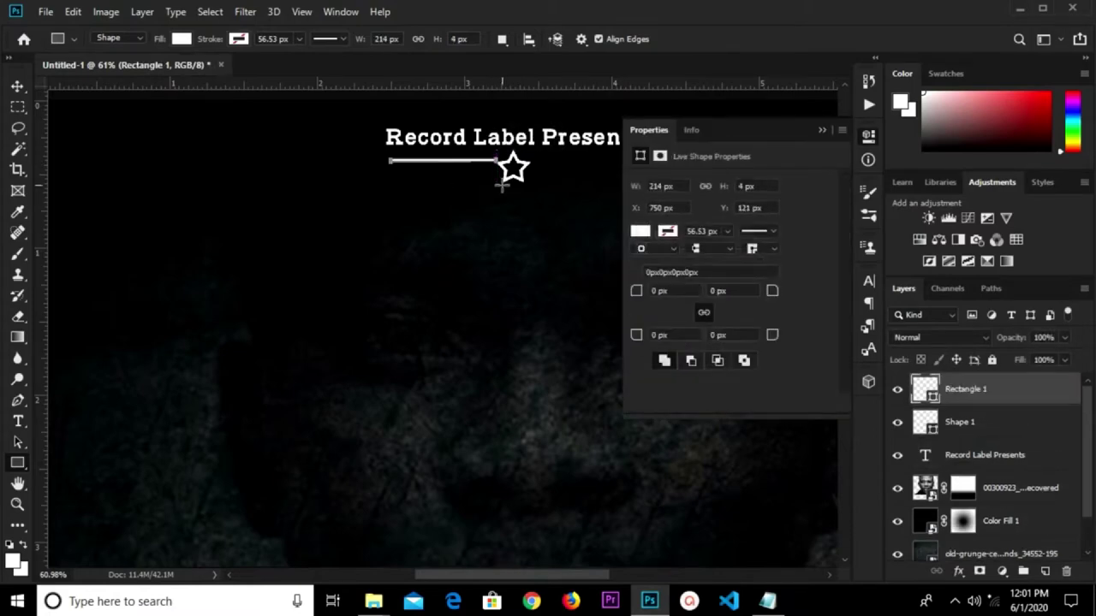
{"action": "left_click", "coordinate": [822, 131]}
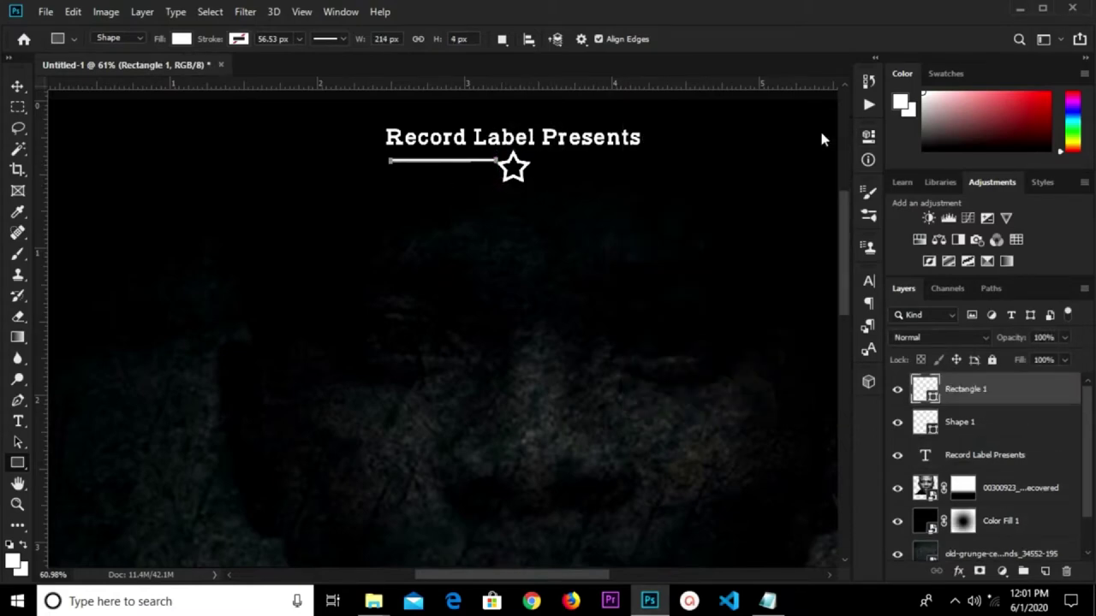
- Nudge the white line left and down a few pixels into place beside the star
{"action": "key", "text": "v"}
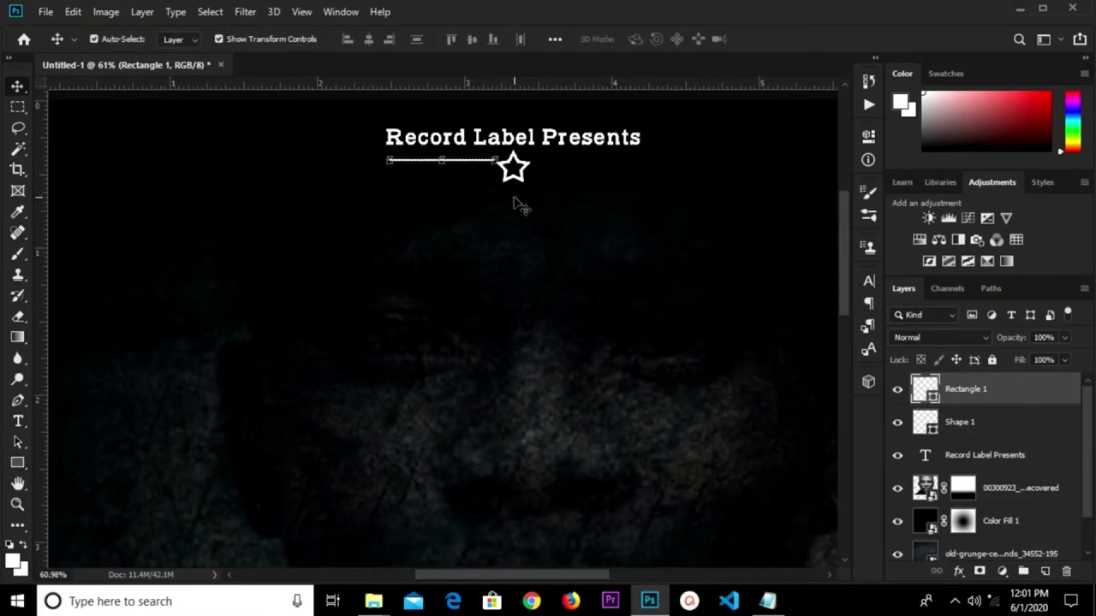
{"action": "key", "text": "Left"}
{"action": "key", "text": "Left"}
{"action": "key", "text": "Left"}
{"action": "key", "text": "Down"}
{"action": "key", "text": "Down"}
{"action": "key", "text": "Down"}
{"action": "scroll", "coordinate": [489, 145], "scroll_direction": "up", "scroll_amount": 2}
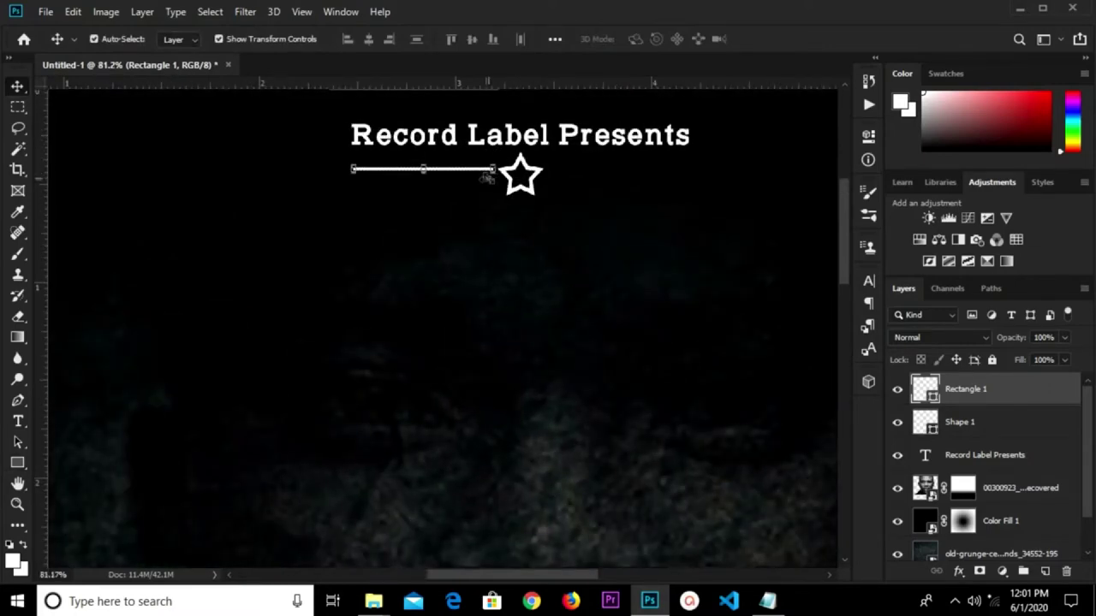
{"action": "key", "text": "Down"}
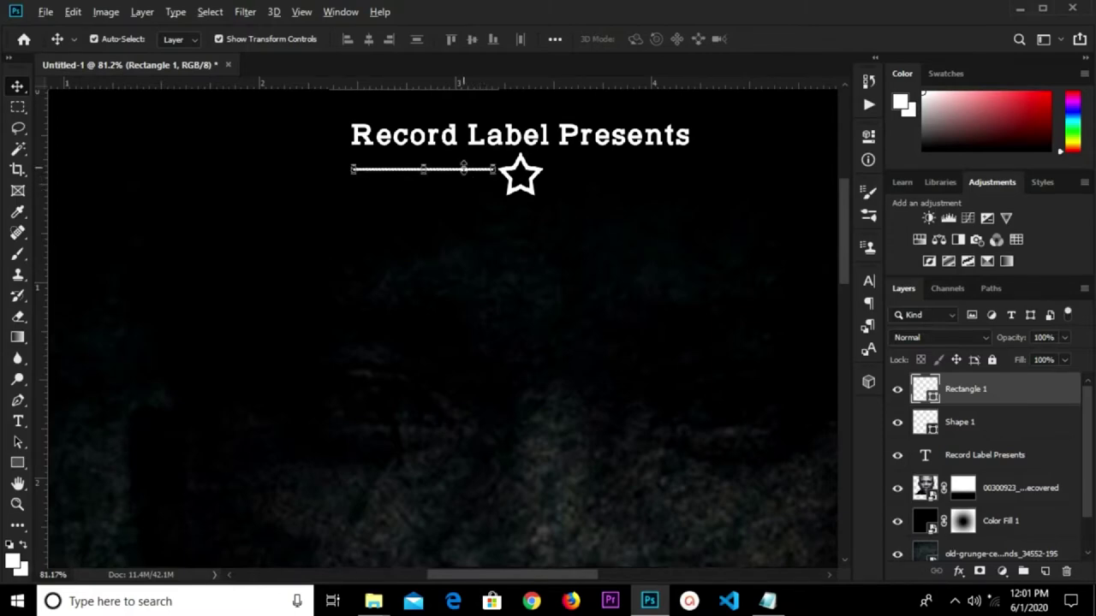
- Duplicate the line to the right of the star, creating Rectangle 1 copy
{"action": "left_click_drag", "start_coordinate": [463, 171], "coordinate": [659, 189]}
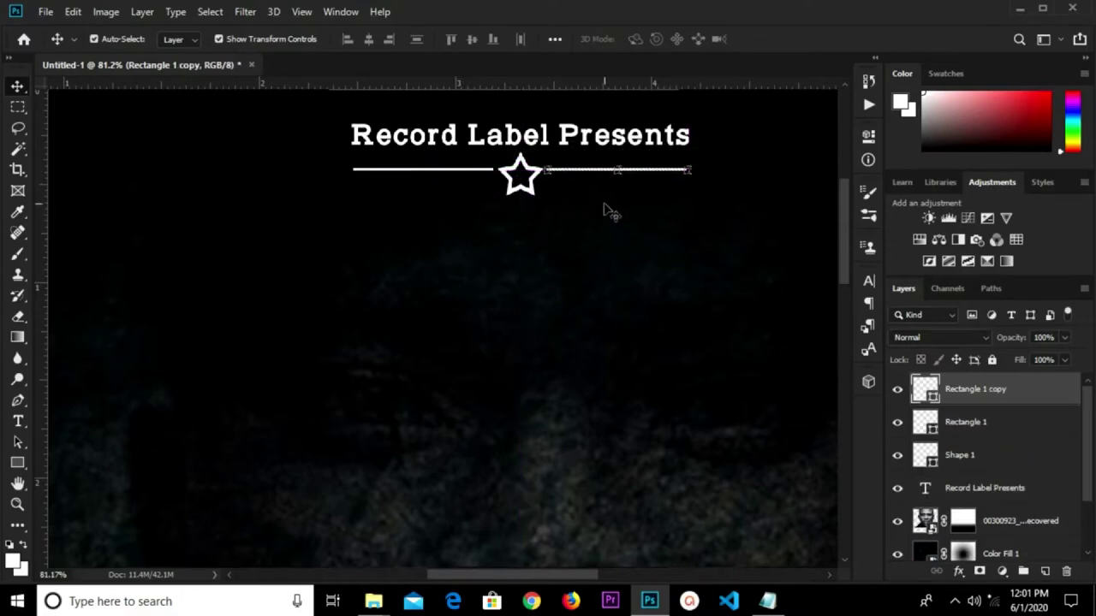
{"action": "left_click", "coordinate": [463, 174]}
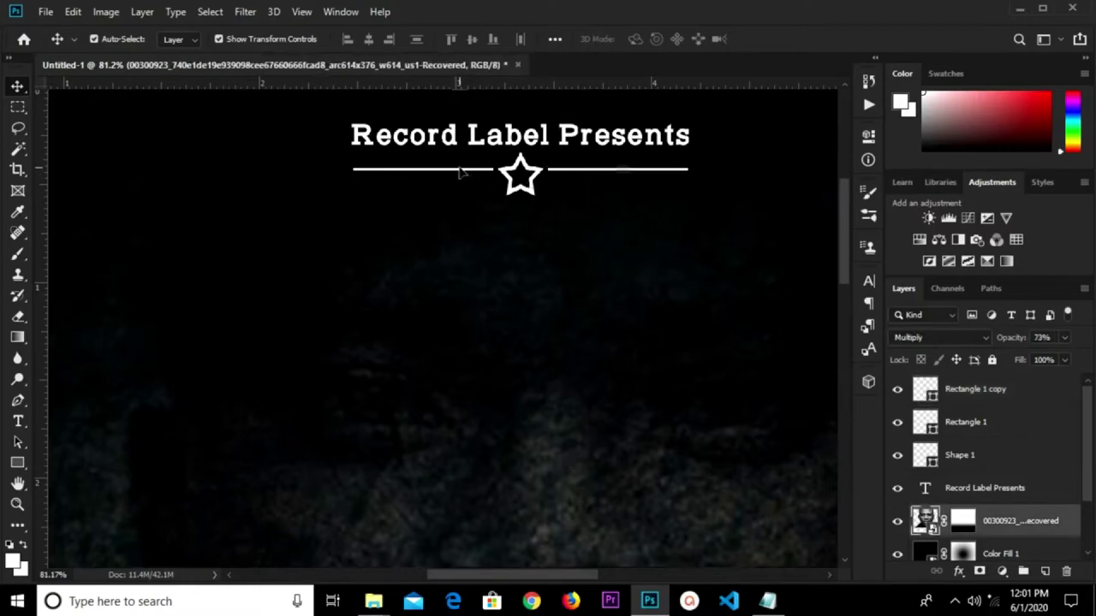
{"action": "left_click", "coordinate": [459, 171]}
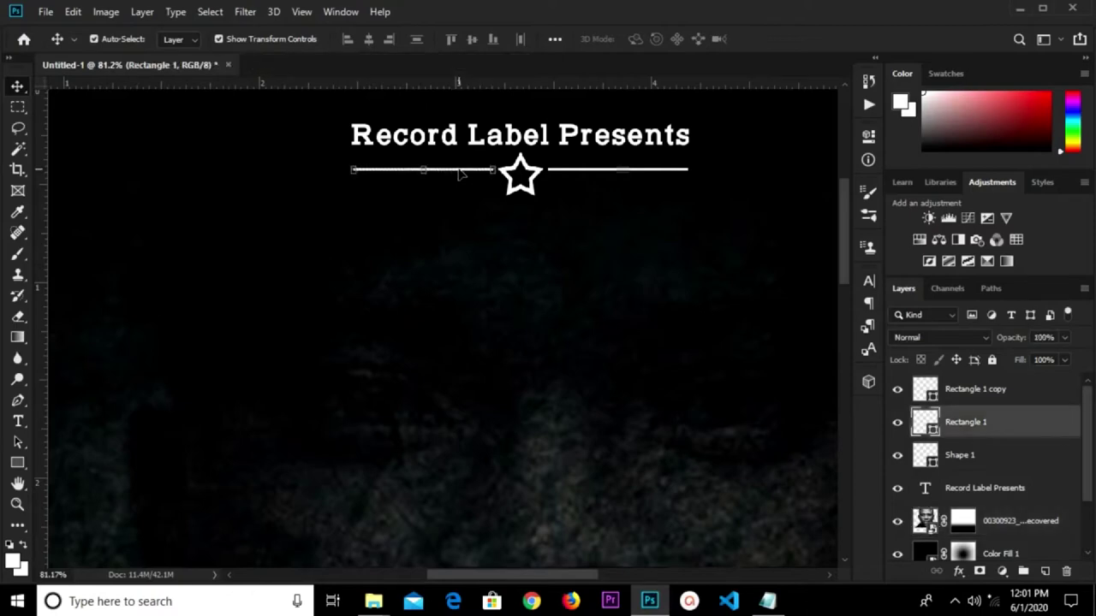
{"action": "left_click", "coordinate": [573, 176]}
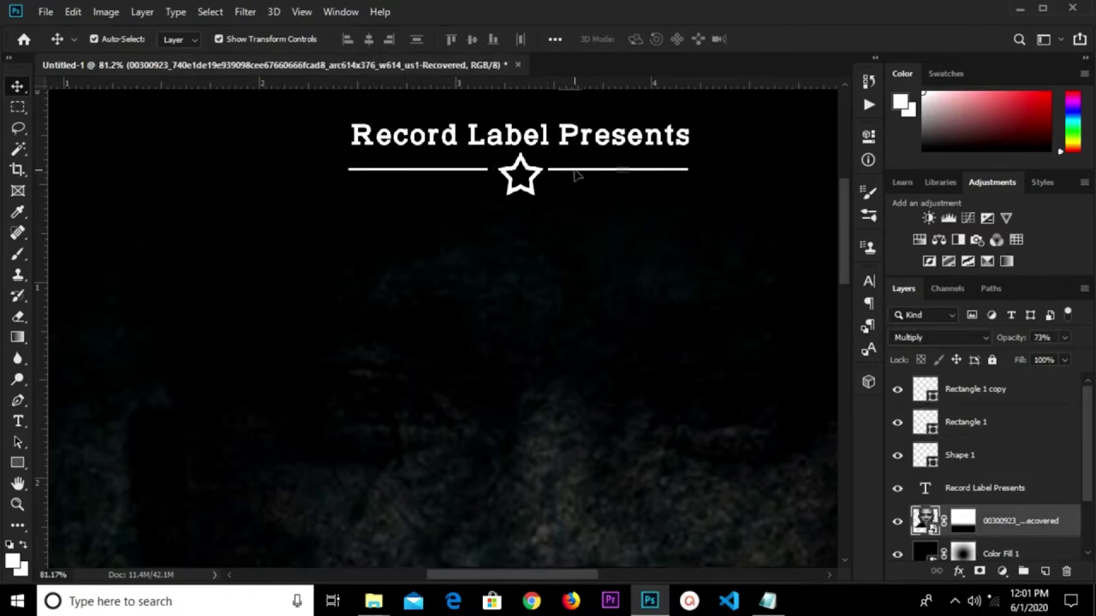
{"action": "left_click", "coordinate": [575, 170]}
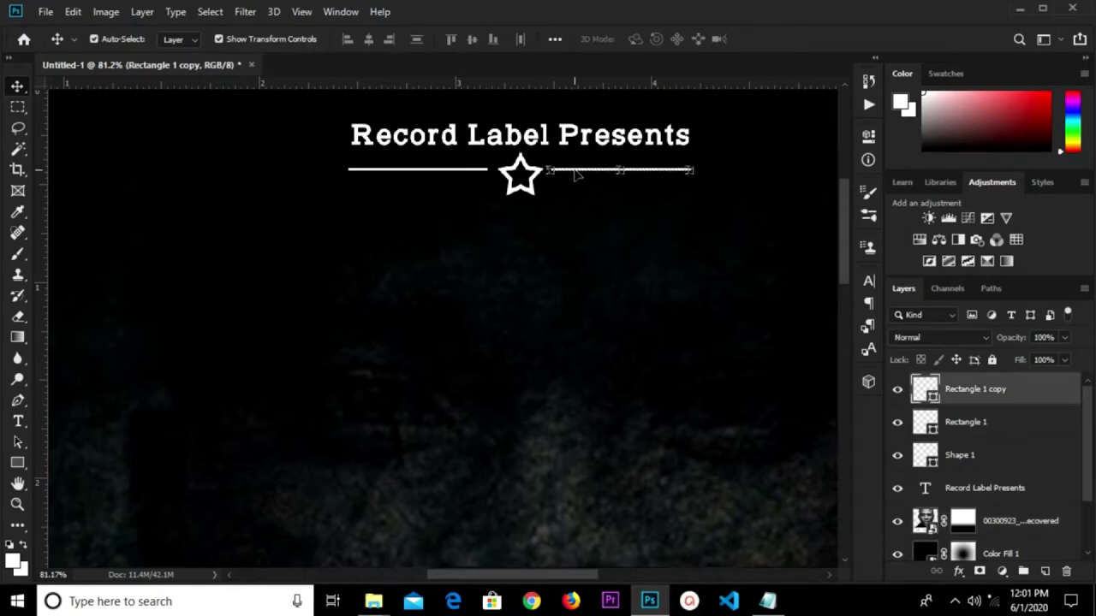
{"action": "scroll", "coordinate": [576, 173], "scroll_direction": "down", "scroll_amount": 2}
{"action": "scroll", "coordinate": [575, 173], "scroll_direction": "down", "scroll_amount": 2}
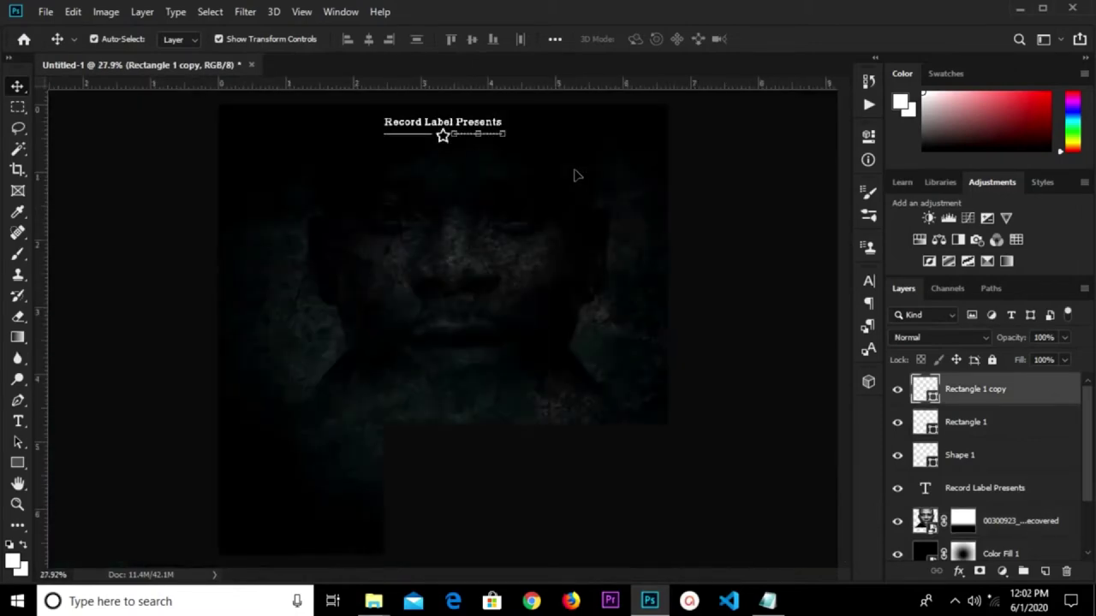
{"action": "scroll", "coordinate": [575, 173], "scroll_direction": "down", "scroll_amount": 1}
- Embed the stonebwoy photo from Downloads\3 onto the cover as a new layer
{"action": "left_click", "coordinate": [694, 188]}
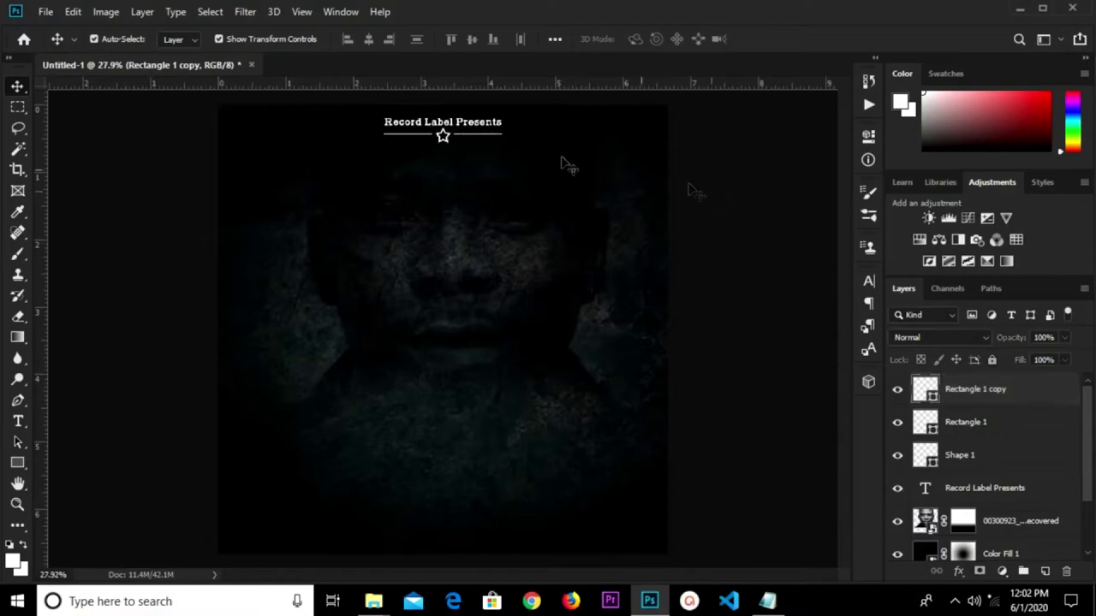
{"action": "left_click", "coordinate": [46, 12]}
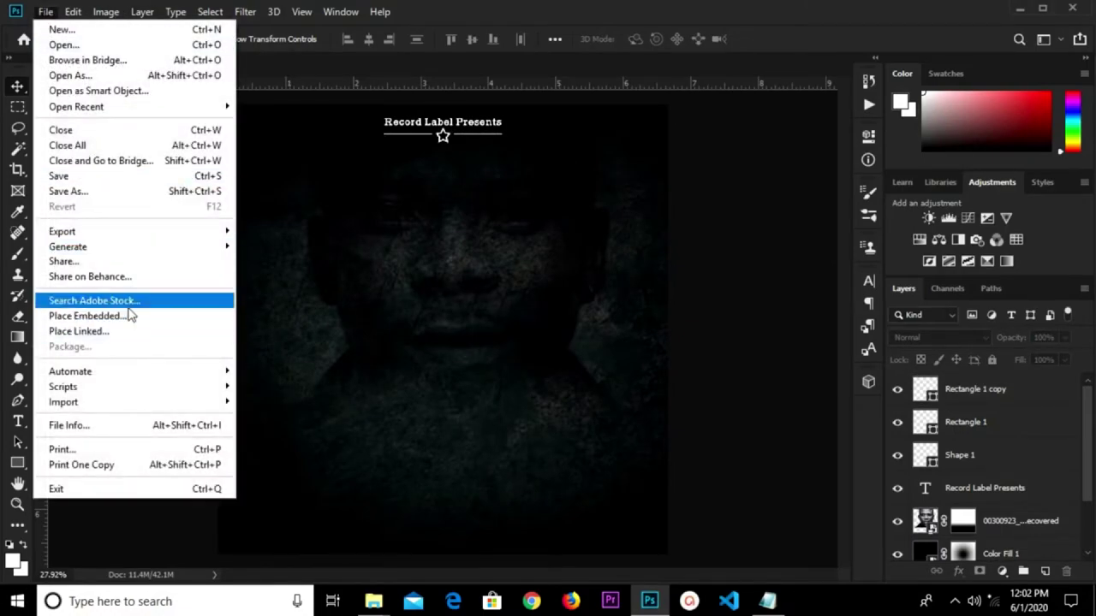
{"action": "left_click", "coordinate": [128, 316]}
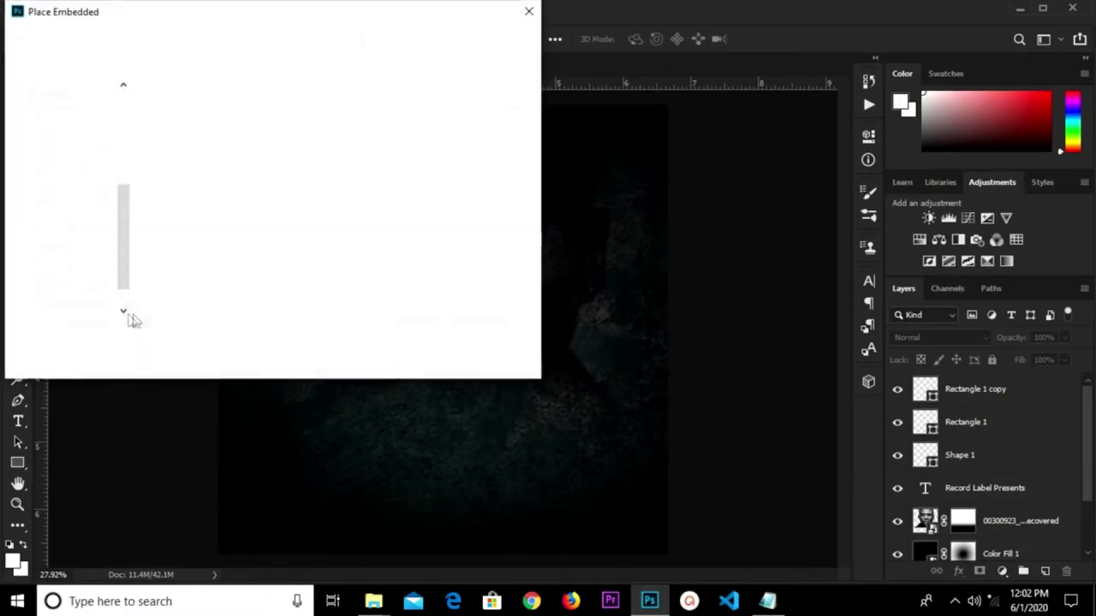
{"action": "left_click", "coordinate": [195, 268]}
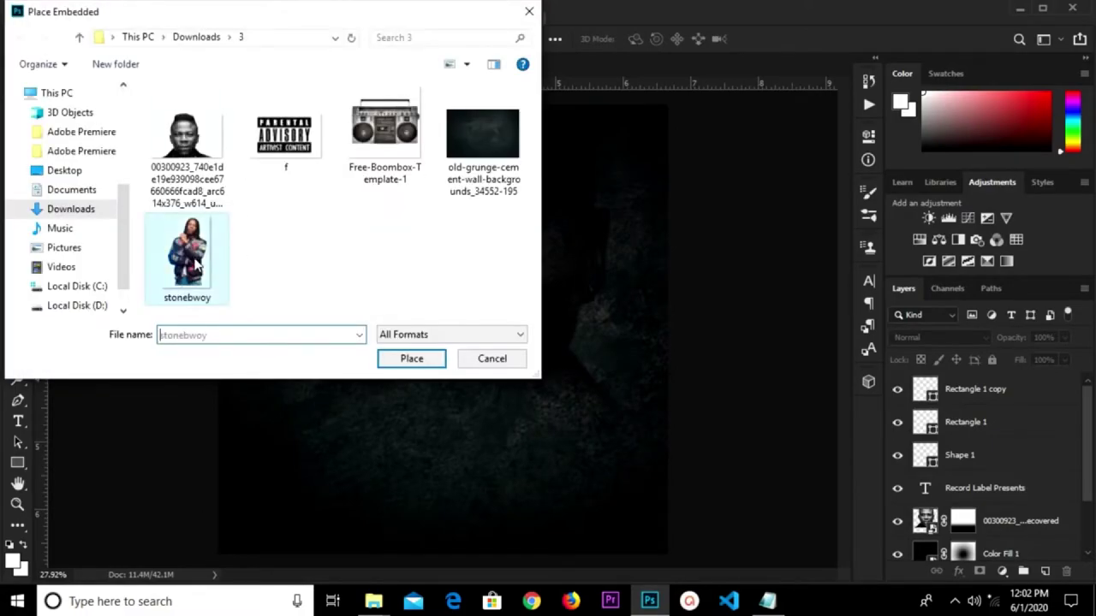
{"action": "left_click", "coordinate": [411, 359]}
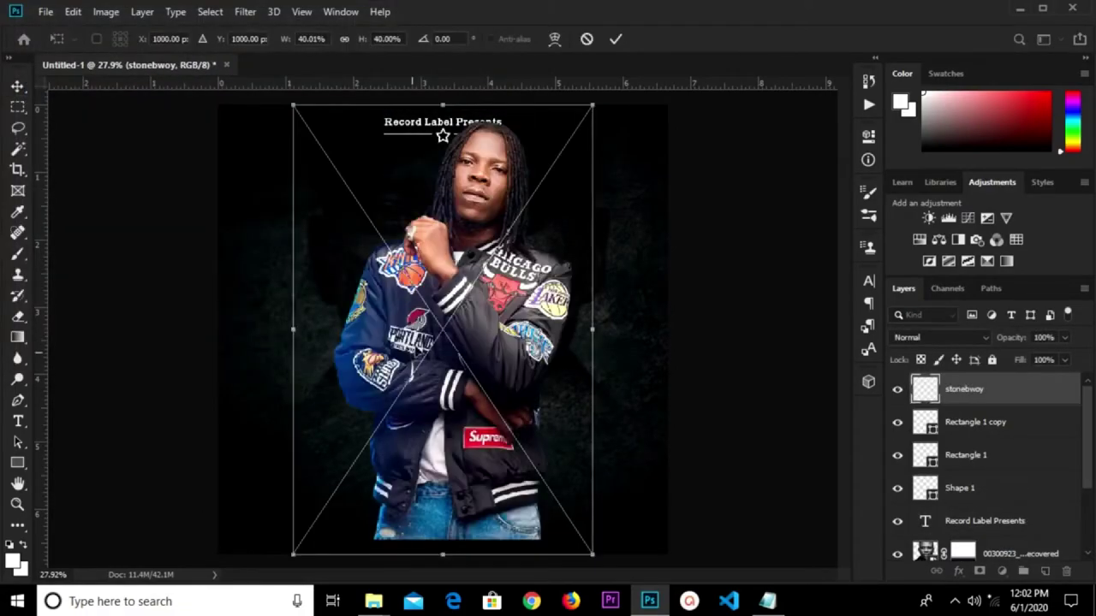
- Commit the placed singer photo, reposition it and convert it to a Smart Object
{"action": "left_click", "coordinate": [616, 39]}
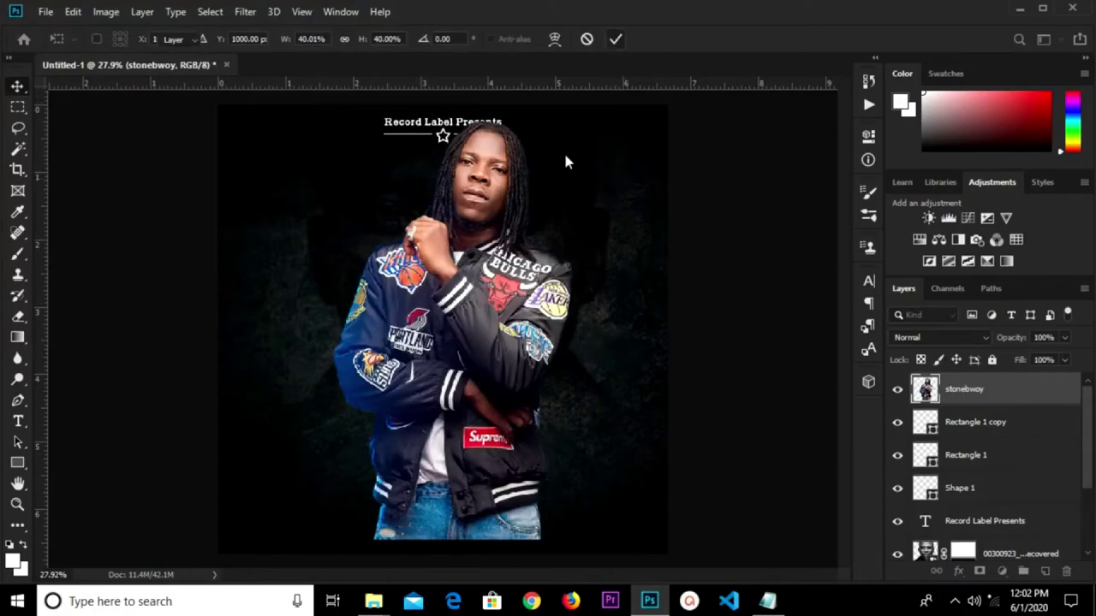
{"action": "scroll", "coordinate": [531, 175], "scroll_direction": "down", "scroll_amount": 1}
{"action": "left_click_drag", "start_coordinate": [531, 174], "coordinate": [529, 174]}
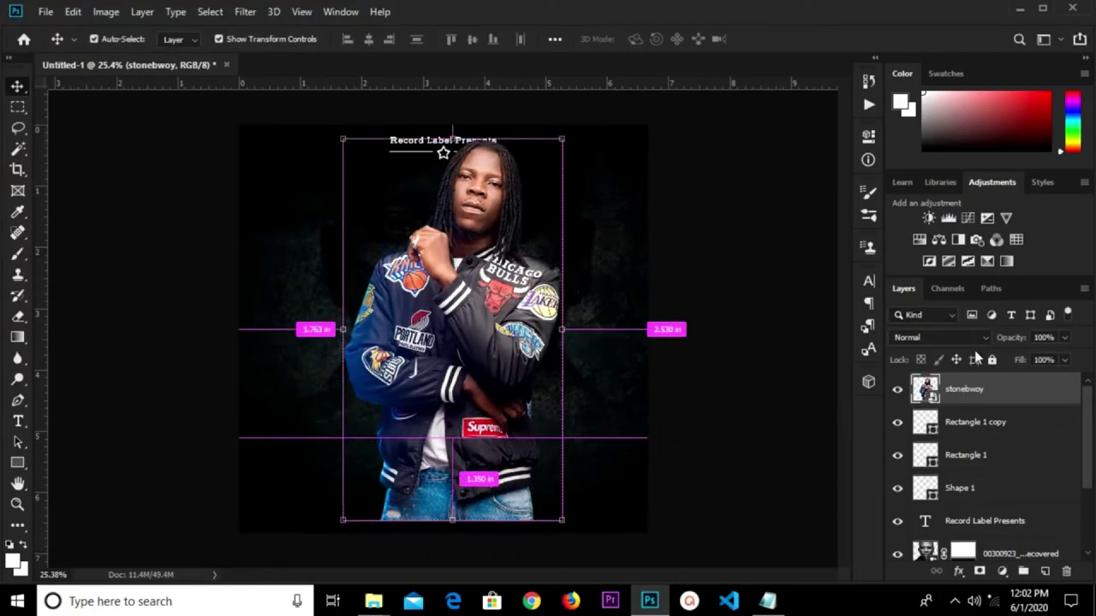
{"action": "right_click", "coordinate": [973, 391]}
{"action": "left_click", "coordinate": [855, 167]}
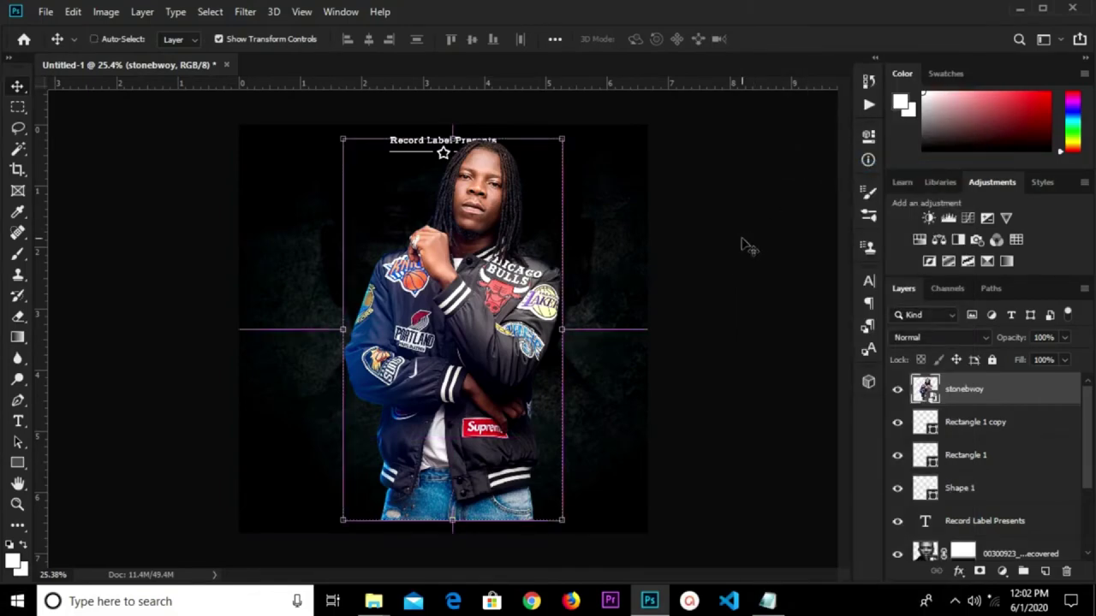
- Scale the singer photo to about 76% and centre it horizontally beneath the title
{"action": "key", "text": "ctrl+t"}
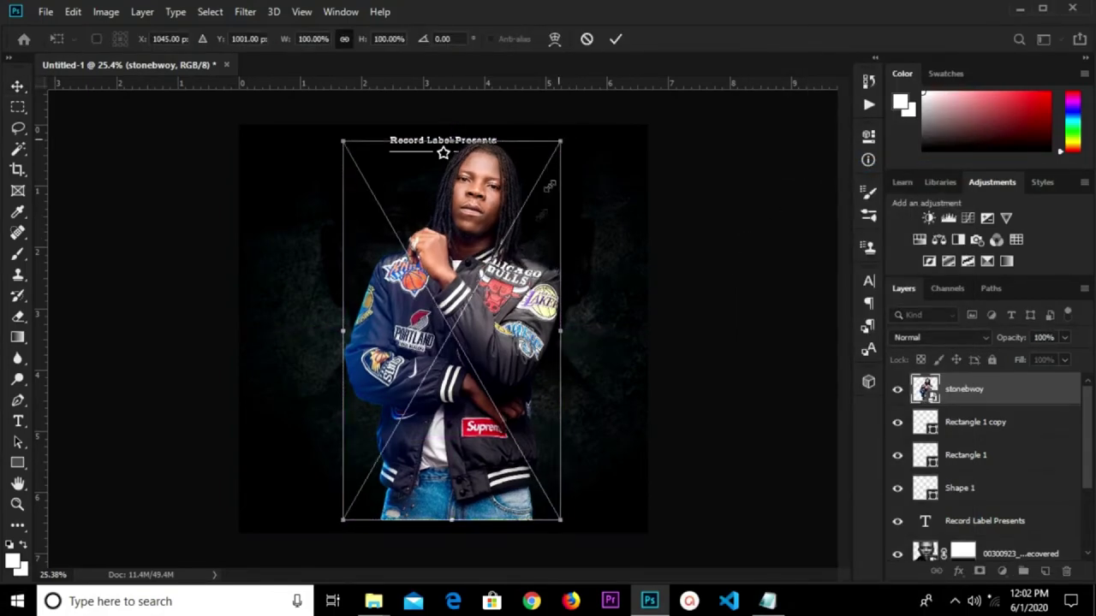
{"action": "left_click_drag", "start_coordinate": [559, 139], "coordinate": [514, 228]}
{"action": "mouse_move", "coordinate": [434, 382]}
{"action": "left_mouse_down"}
{"action": "mouse_move", "coordinate": [469, 290]}
{"action": "mouse_move", "coordinate": [434, 360]}
{"action": "left_mouse_up"}
{"action": "left_click", "coordinate": [615, 41]}
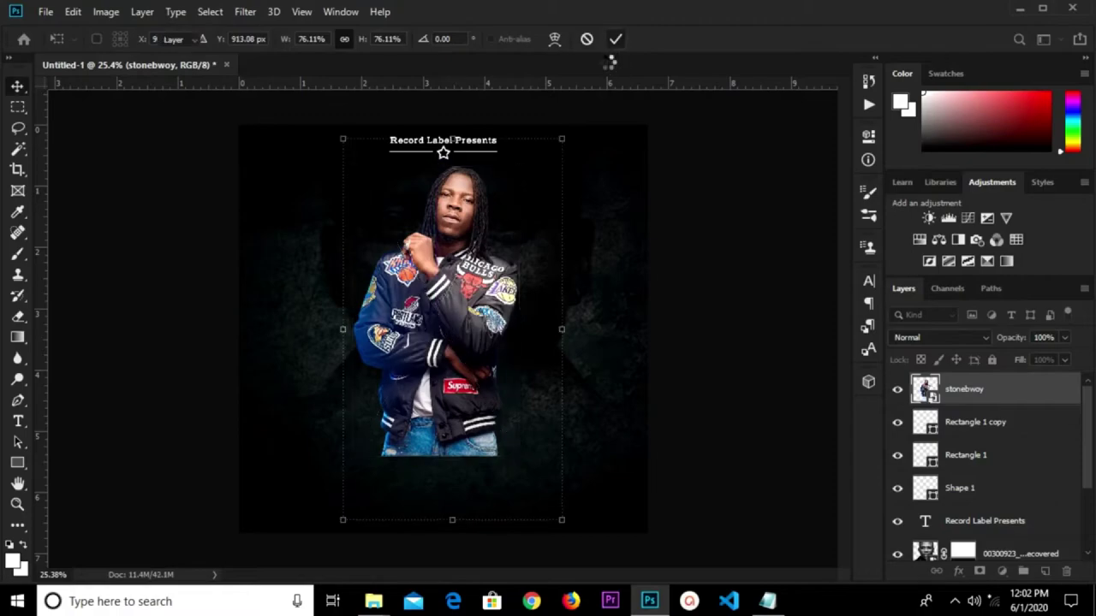
{"action": "key", "text": "ctrl+a"}
{"action": "left_click", "coordinate": [370, 48]}
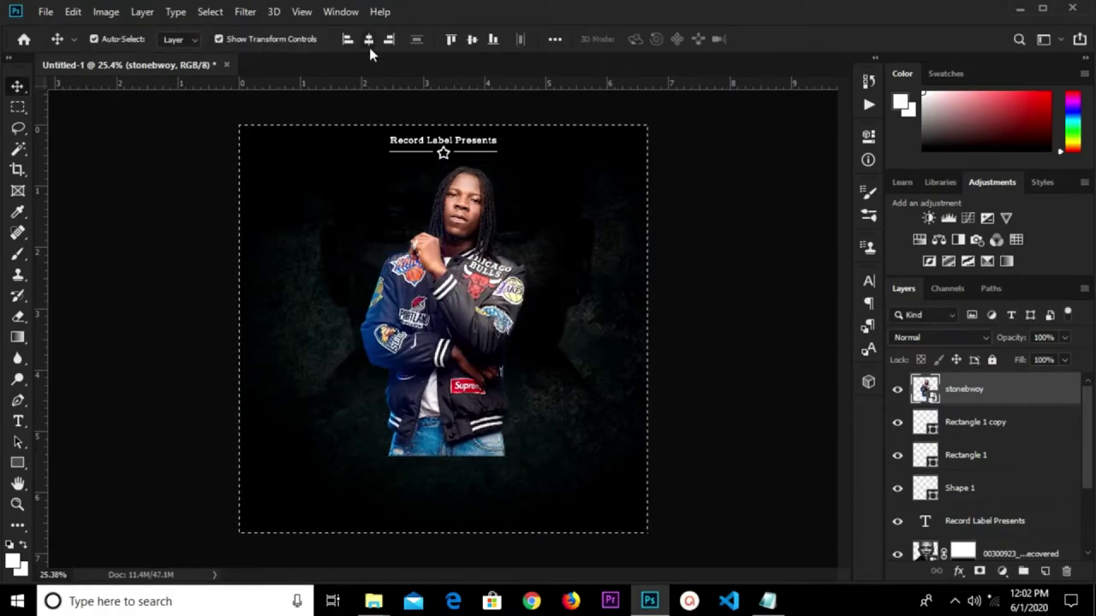
{"action": "key", "text": "ctrl+d"}
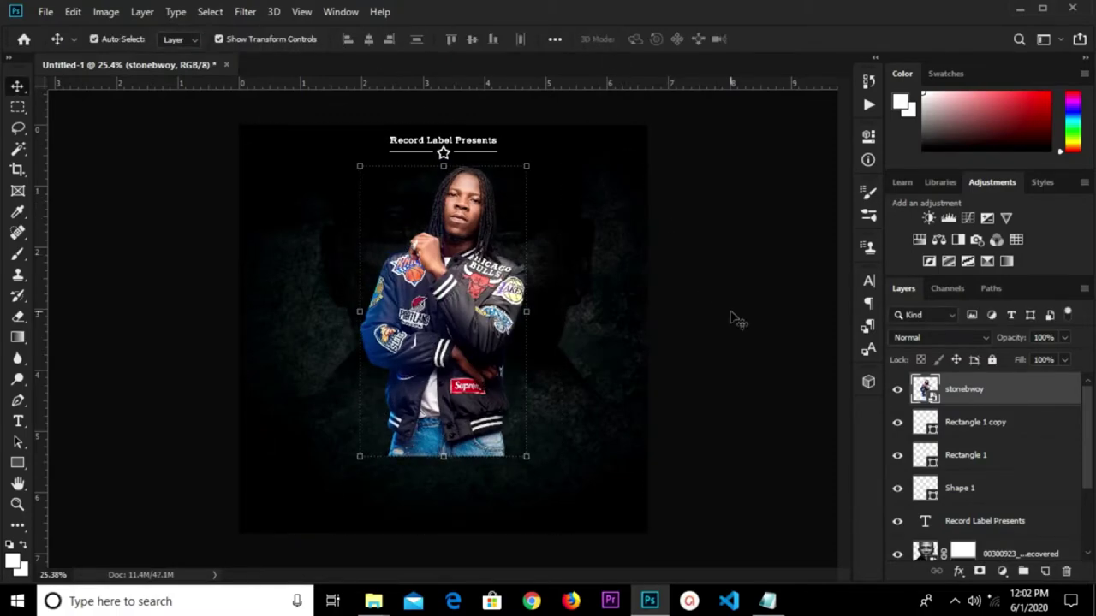
- Mask the singer photo and fade its lower body with a Foreground-to-Transparent gradient
{"action": "left_click", "coordinate": [978, 572]}
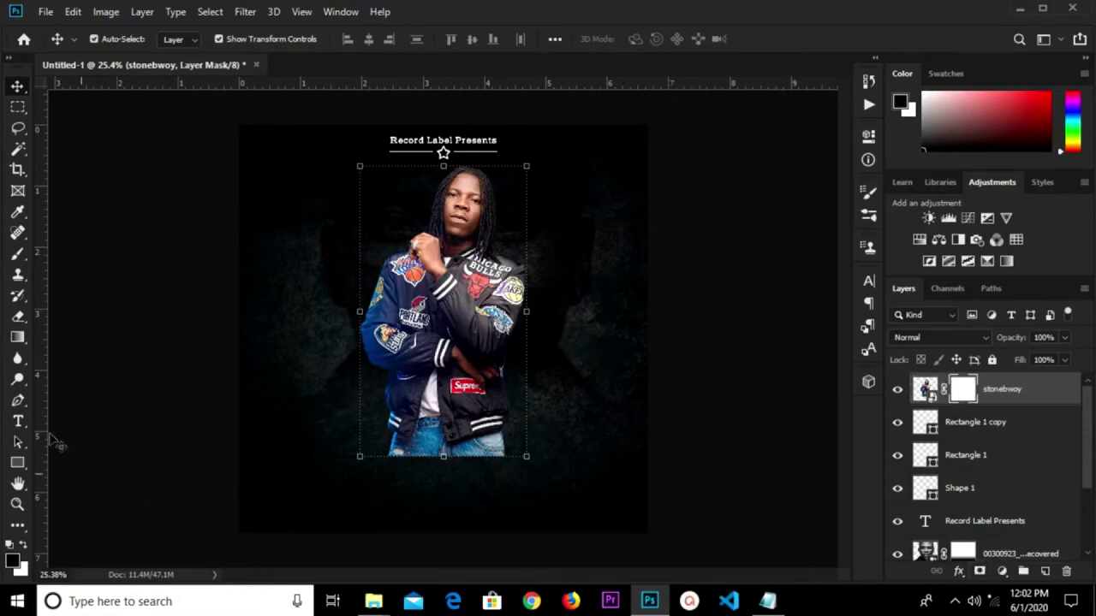
{"action": "left_click", "coordinate": [17, 337]}
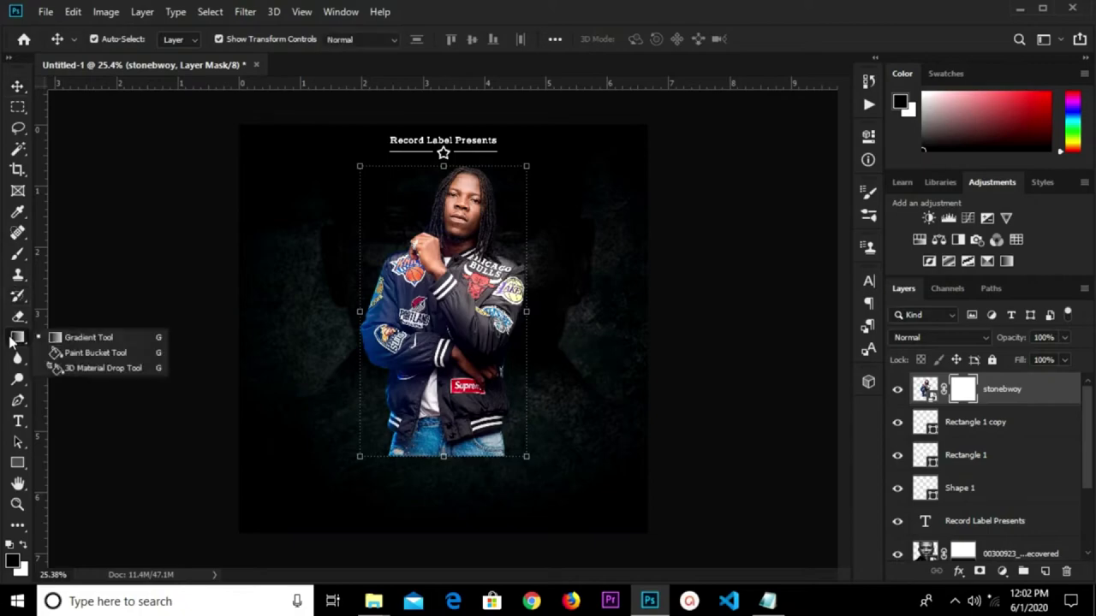
{"action": "left_click", "coordinate": [47, 339]}
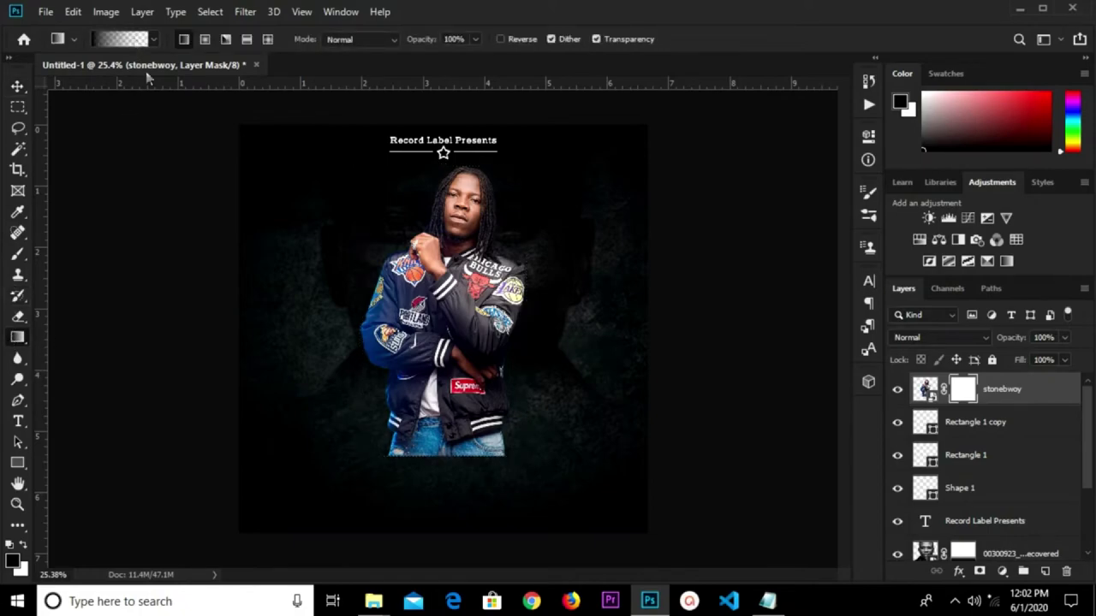
{"action": "left_click", "coordinate": [120, 38]}
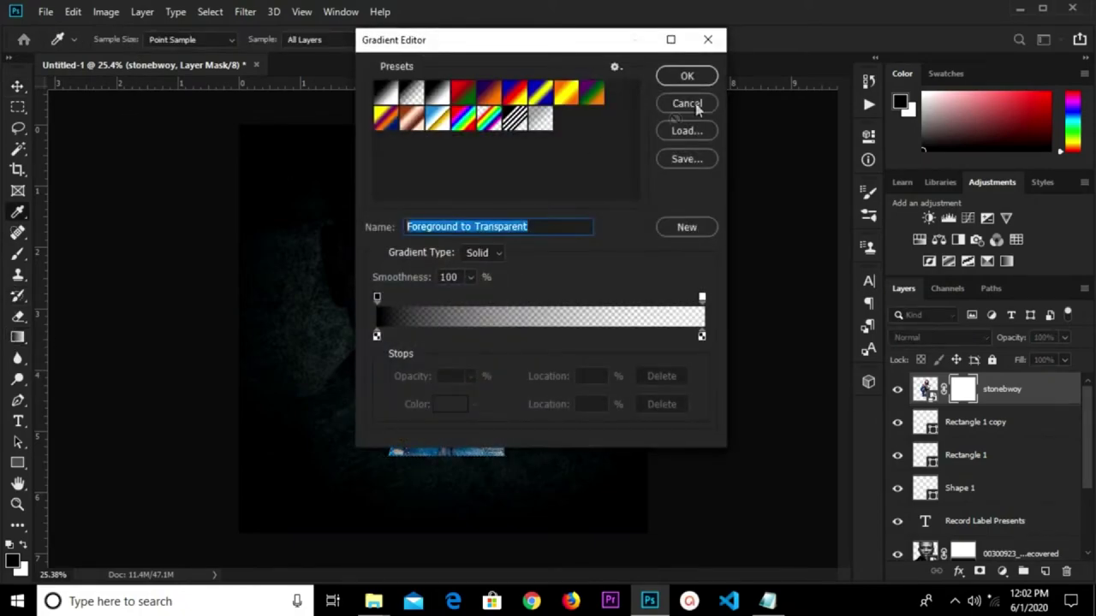
{"action": "key", "text": "Return"}
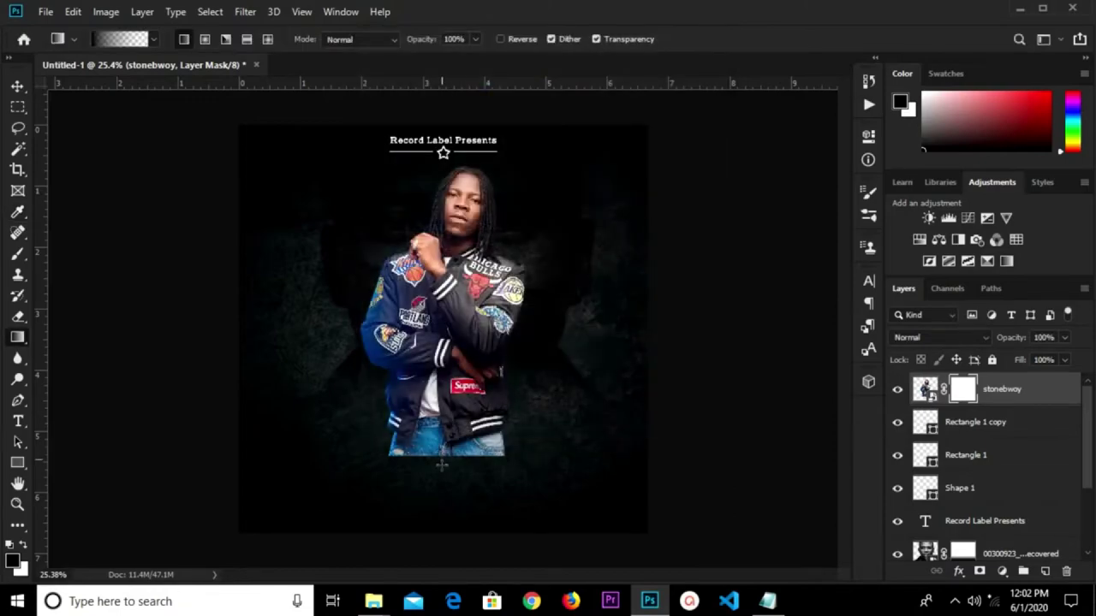
{"action": "left_click_drag", "start_coordinate": [442, 467], "coordinate": [437, 326]}
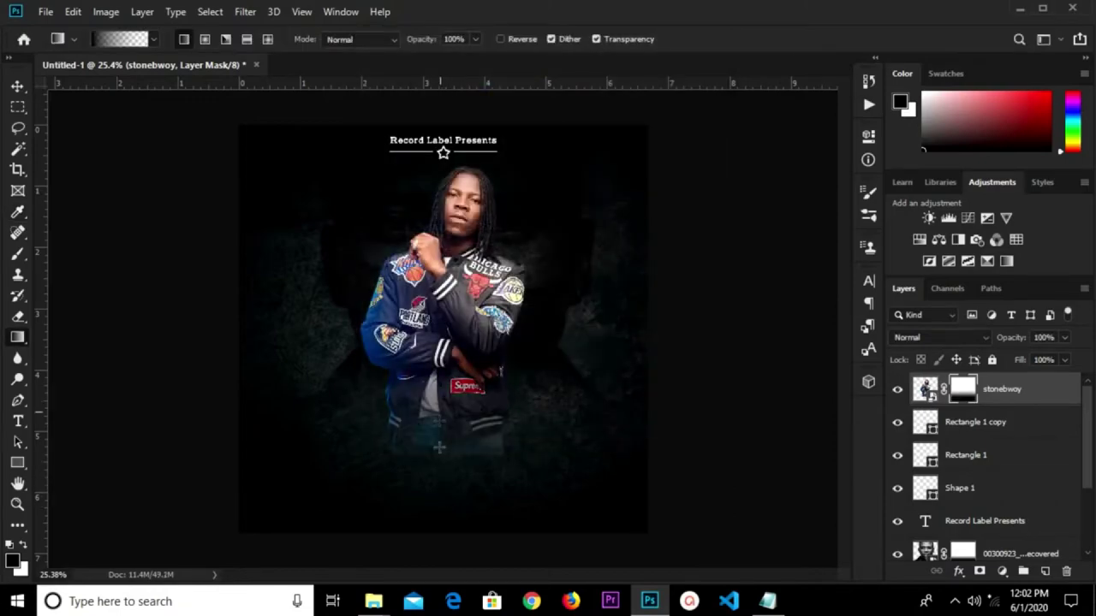
{"action": "mouse_move", "coordinate": [440, 423]}
{"action": "left_mouse_down"}
{"action": "mouse_move", "coordinate": [439, 470]}
{"action": "mouse_move", "coordinate": [438, 374]}
{"action": "left_mouse_up"}
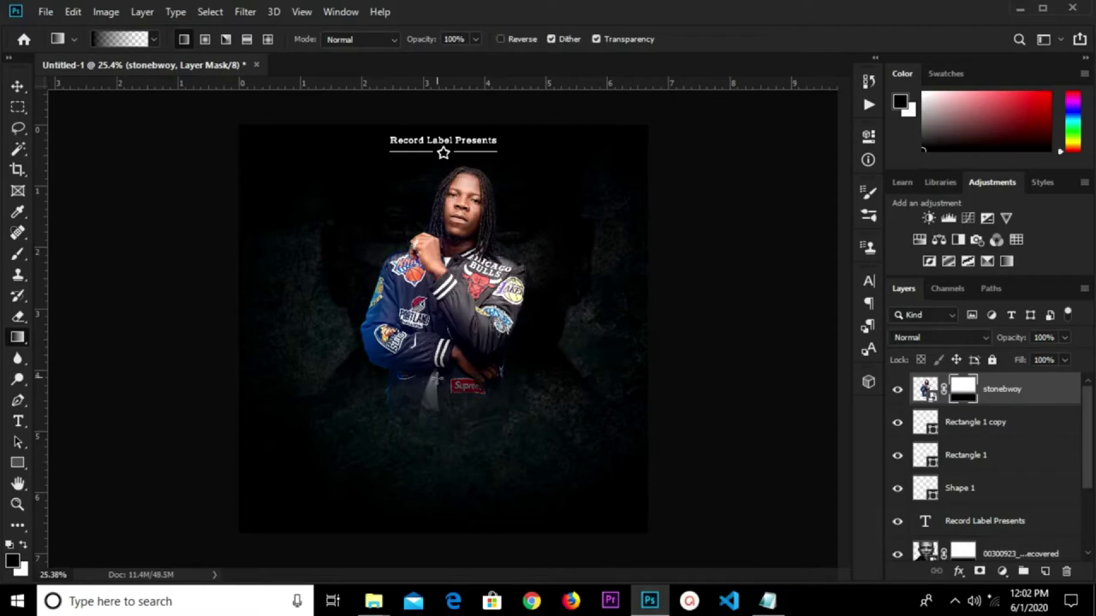
{"action": "left_click", "coordinate": [17, 86]}
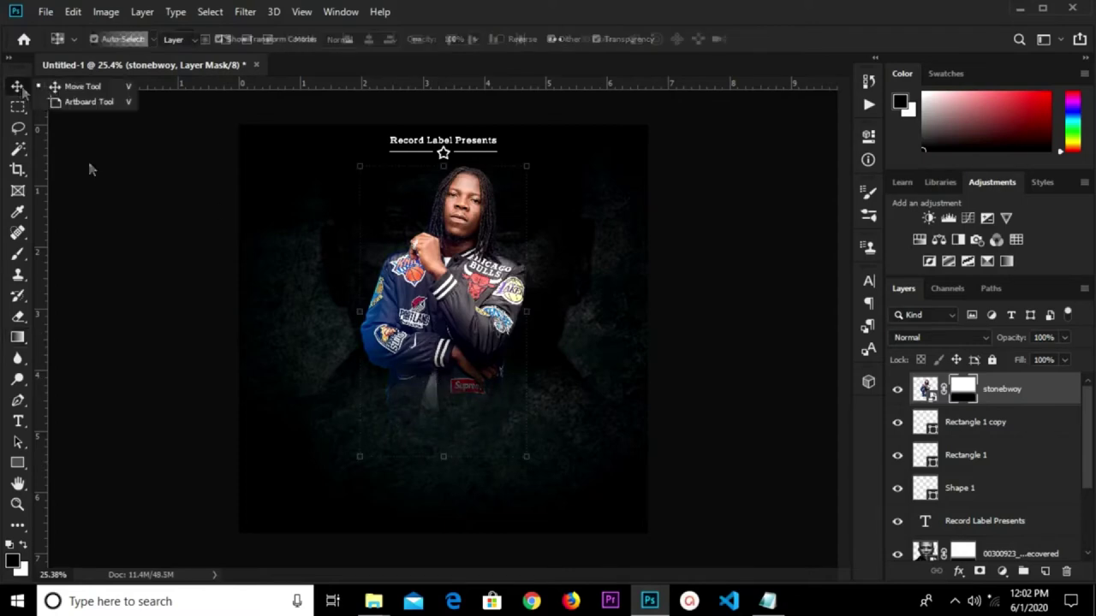
{"action": "left_click", "coordinate": [120, 241]}
- Enlarge the singer photo to about 117% and re-centre it horizontally on the canvas
{"action": "left_click", "coordinate": [407, 307]}
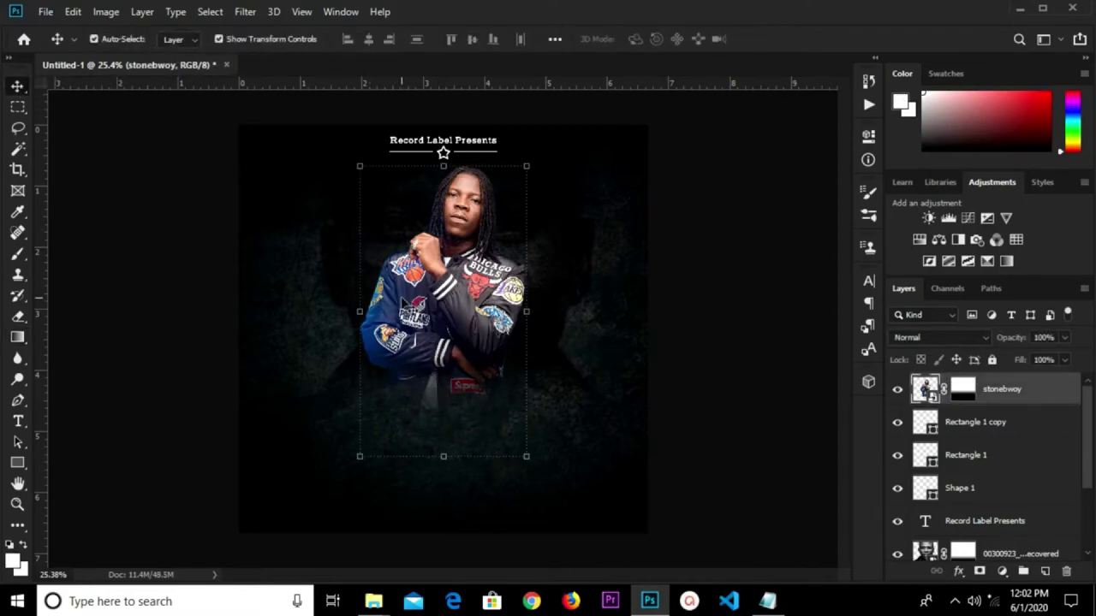
{"action": "key", "text": "ctrl+t"}
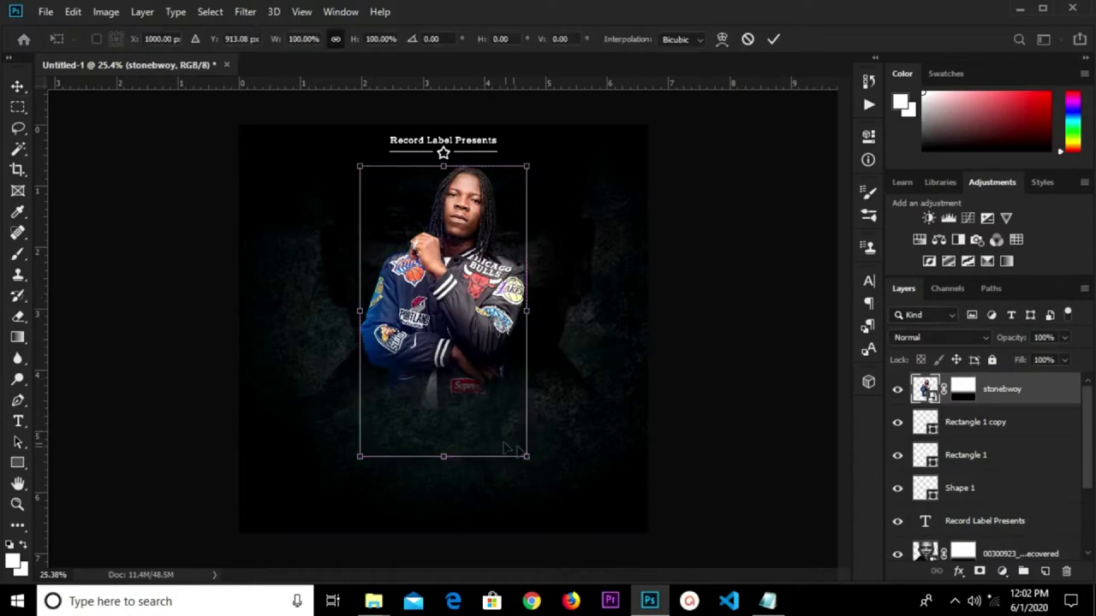
{"action": "mouse_move", "coordinate": [525, 456]}
{"action": "left_mouse_down"}
{"action": "mouse_move", "coordinate": [571, 502]}
{"action": "mouse_move", "coordinate": [556, 505]}
{"action": "left_mouse_up"}
{"action": "left_click", "coordinate": [773, 40]}
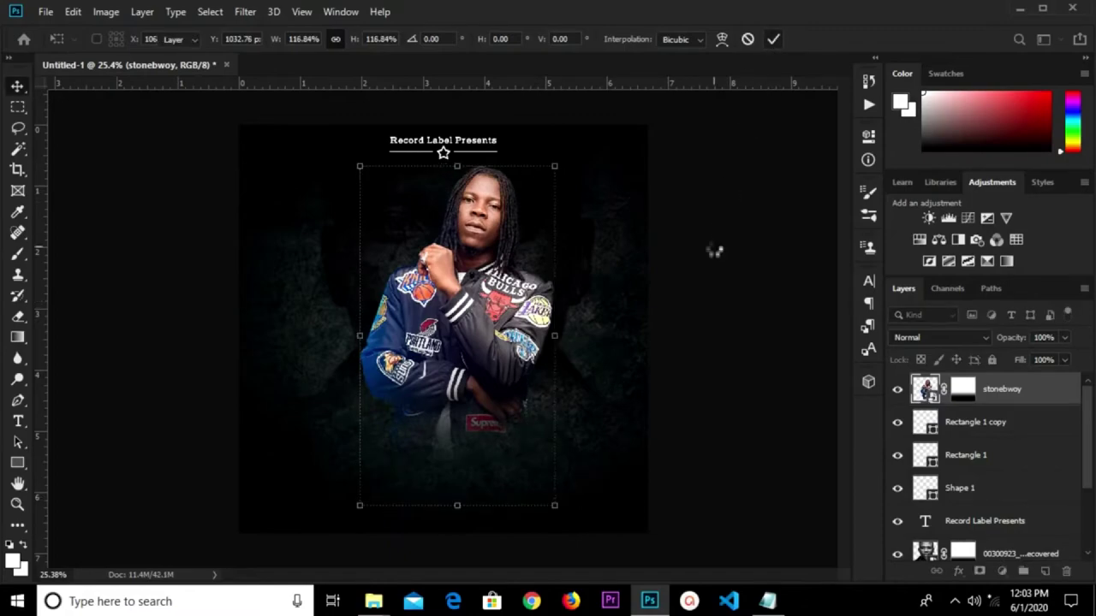
{"action": "key", "text": "ctrl+a"}
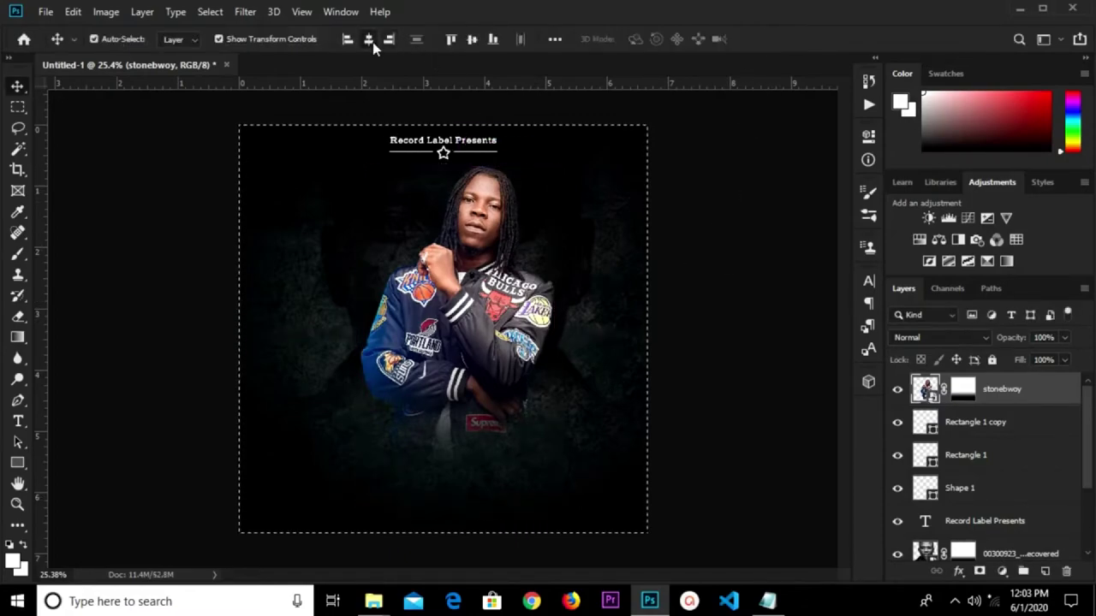
{"action": "left_click", "coordinate": [373, 43]}
{"action": "key", "text": "ctrl+d"}
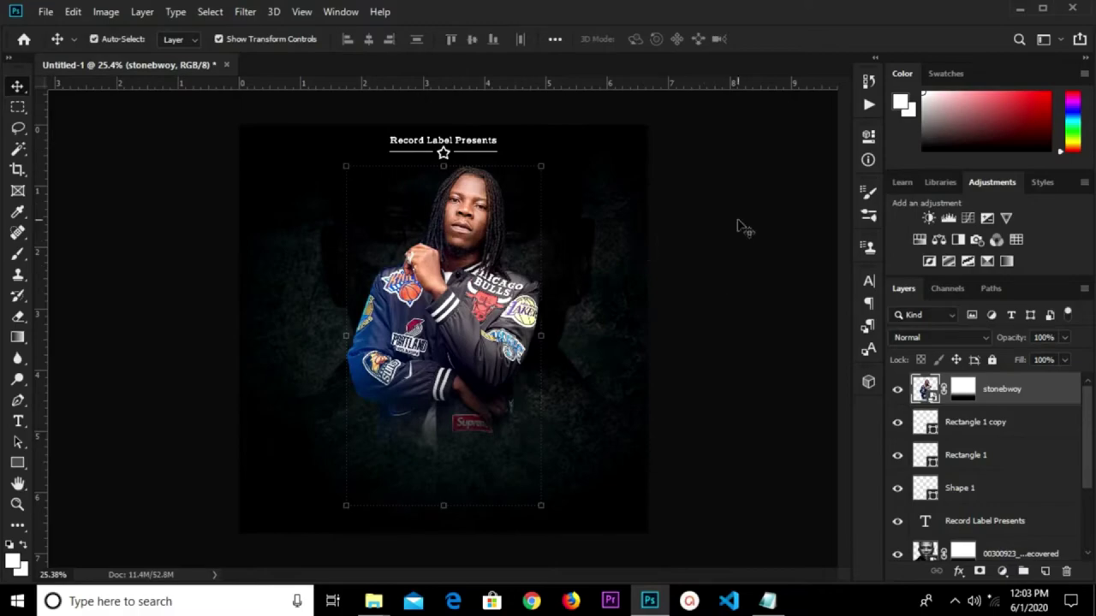
{"action": "left_click", "coordinate": [668, 279]}
{"action": "mouse_move", "coordinate": [767, 601]}
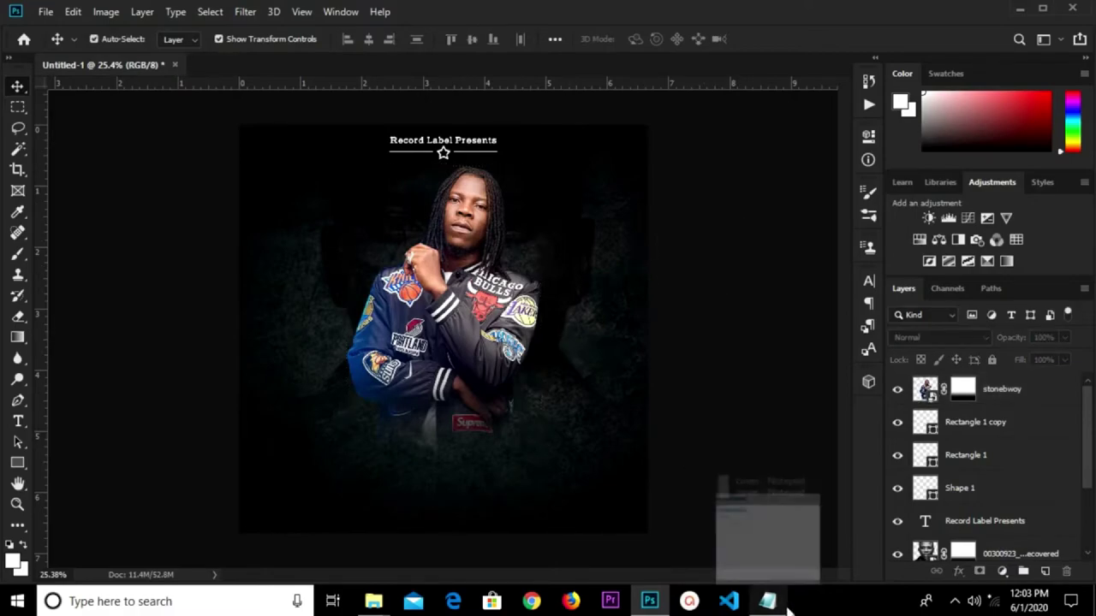
- Copy the word 'Stonebwoy' from the cover notes in Notepad
{"action": "left_click", "coordinate": [754, 527]}
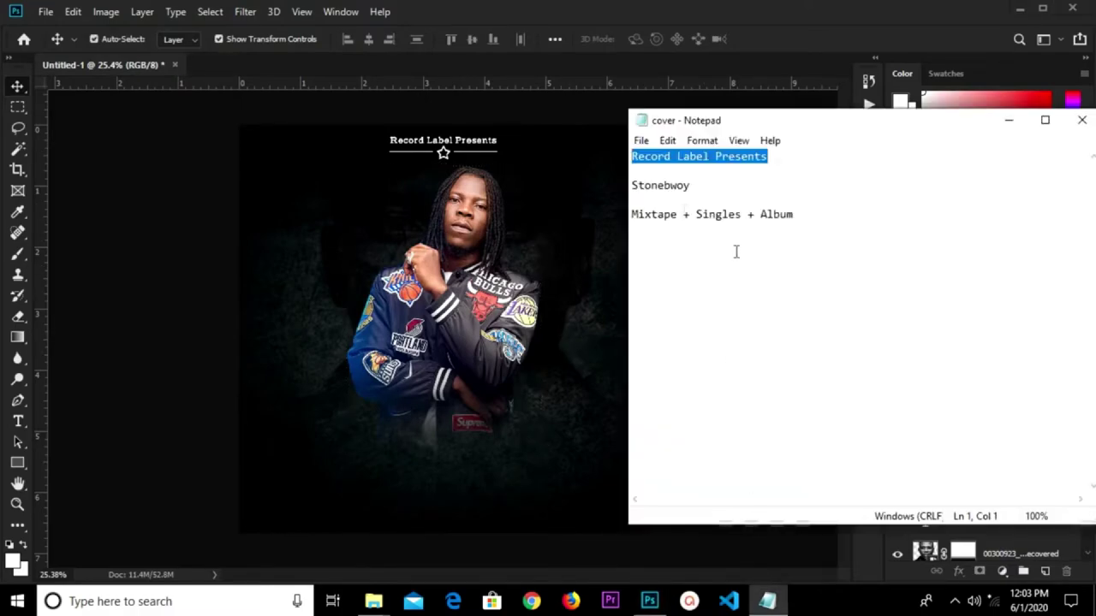
{"action": "left_click_drag", "start_coordinate": [695, 185], "coordinate": [602, 187]}
{"action": "right_click", "coordinate": [661, 187]}
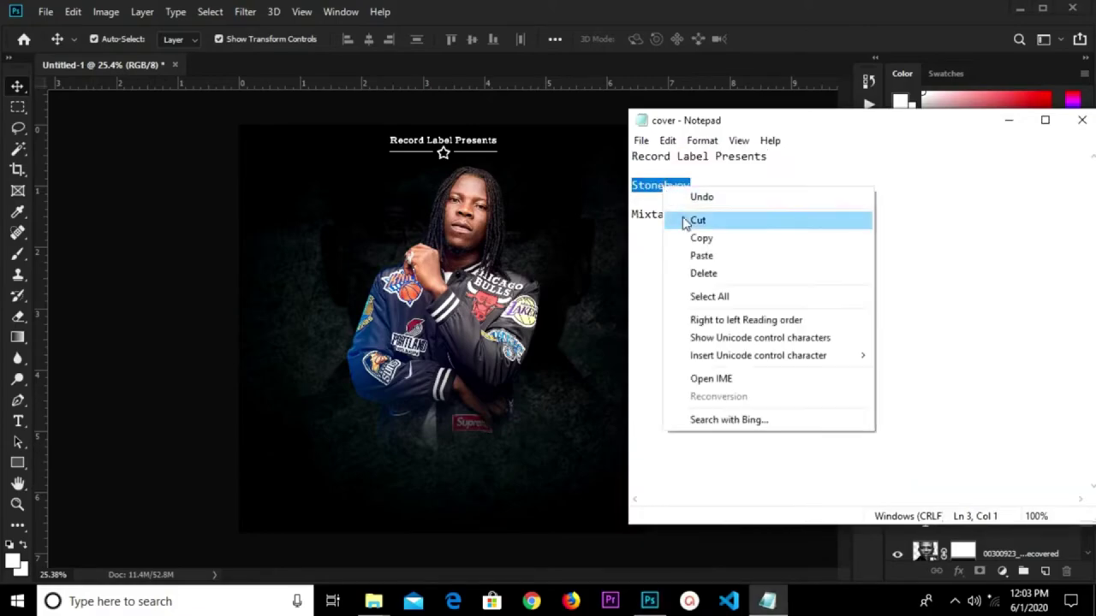
{"action": "left_click", "coordinate": [695, 239]}
{"action": "left_click", "coordinate": [649, 601]}
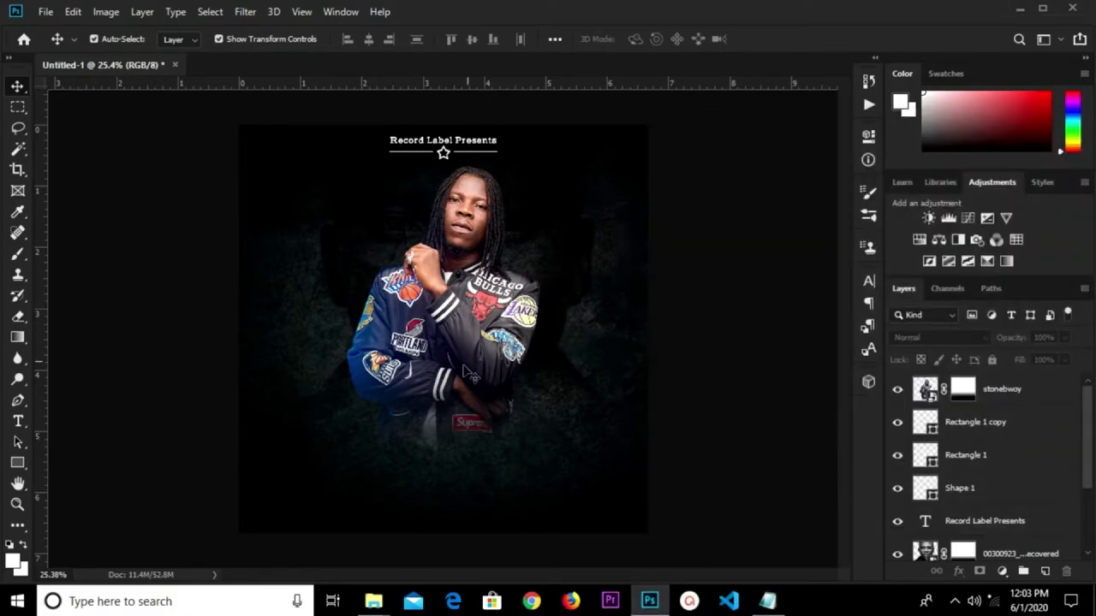
{"action": "key", "text": "t"}
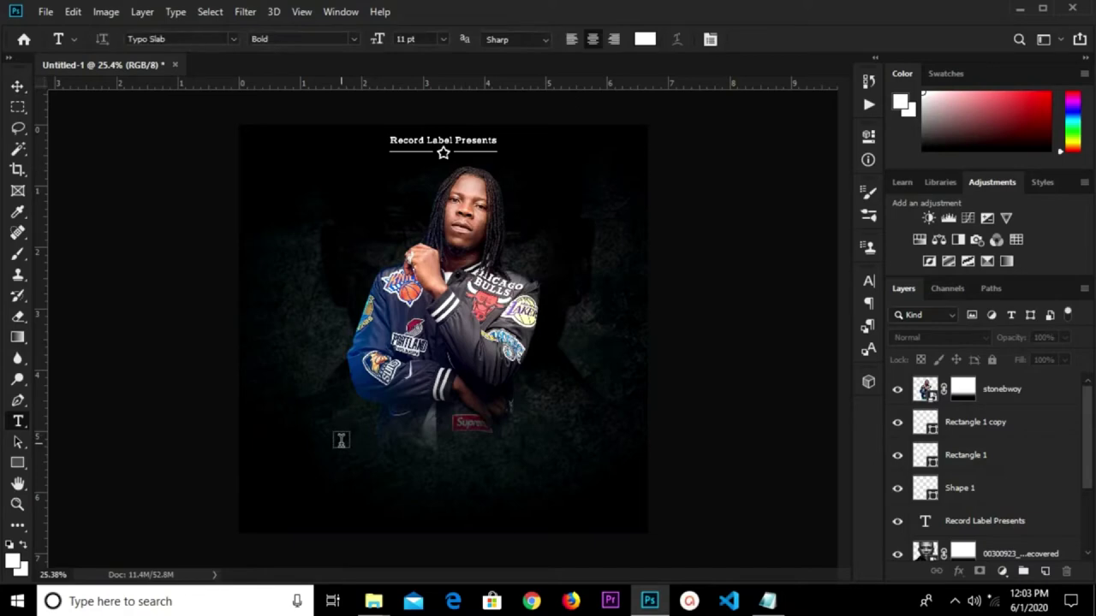
- Paste 'Stonebwoy' as a new text layer set in Brittany Signature at 70 pt
{"action": "left_click", "coordinate": [341, 440]}
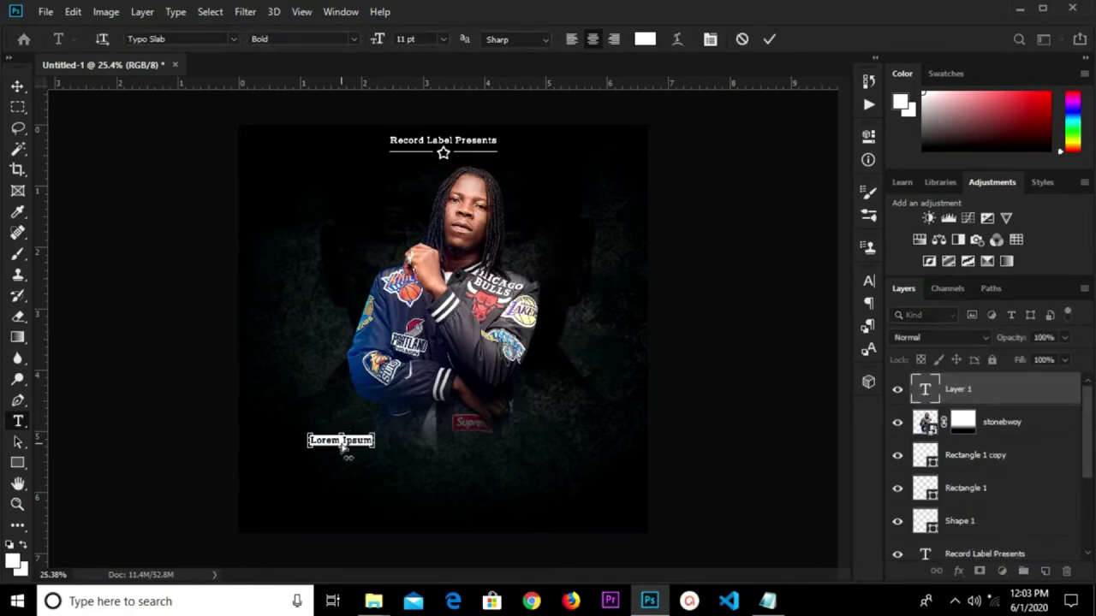
{"action": "key", "text": "ctrl+v"}
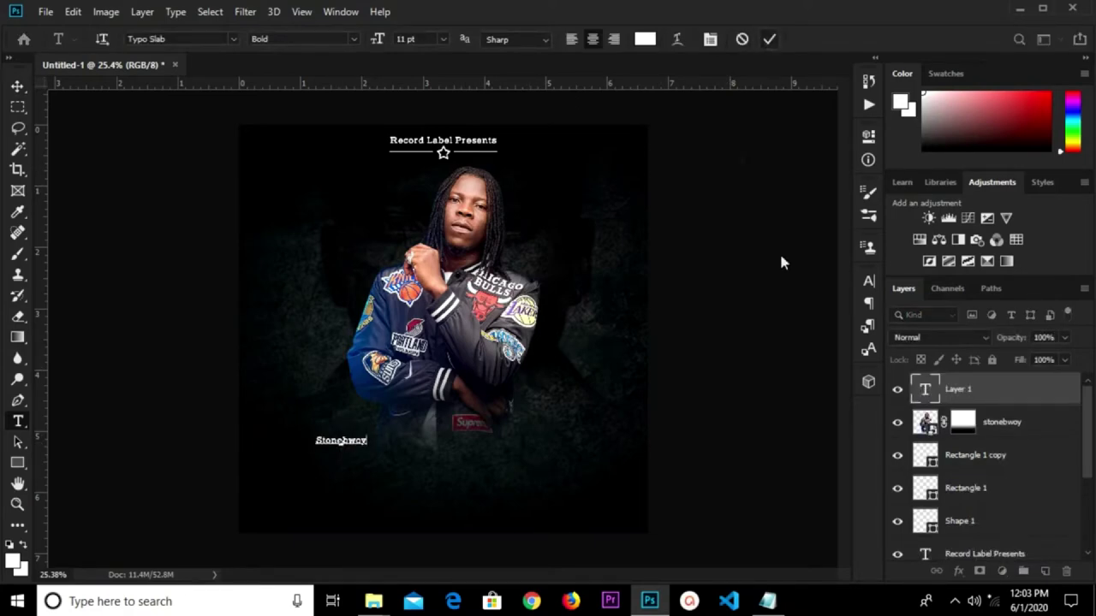
{"action": "left_click", "coordinate": [869, 282]}
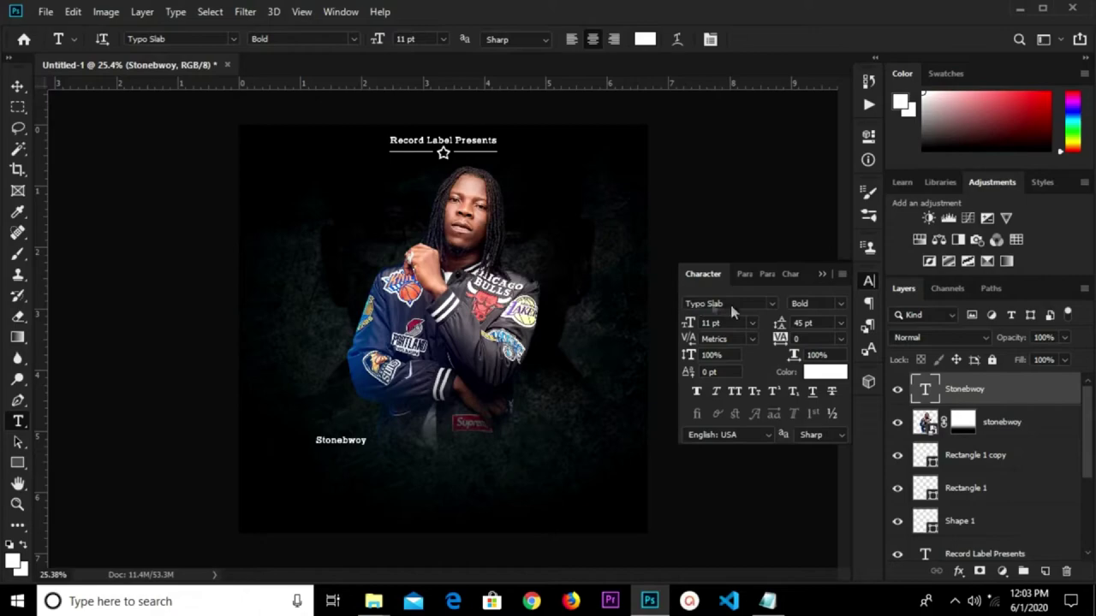
{"action": "left_click", "coordinate": [732, 307]}
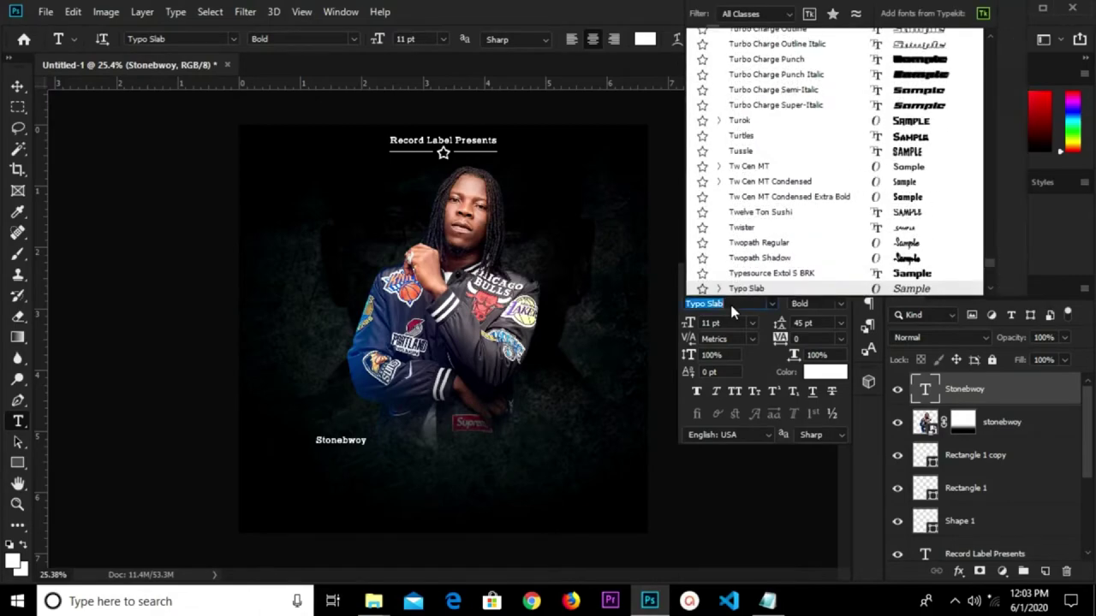
{"action": "type", "text": "br"}
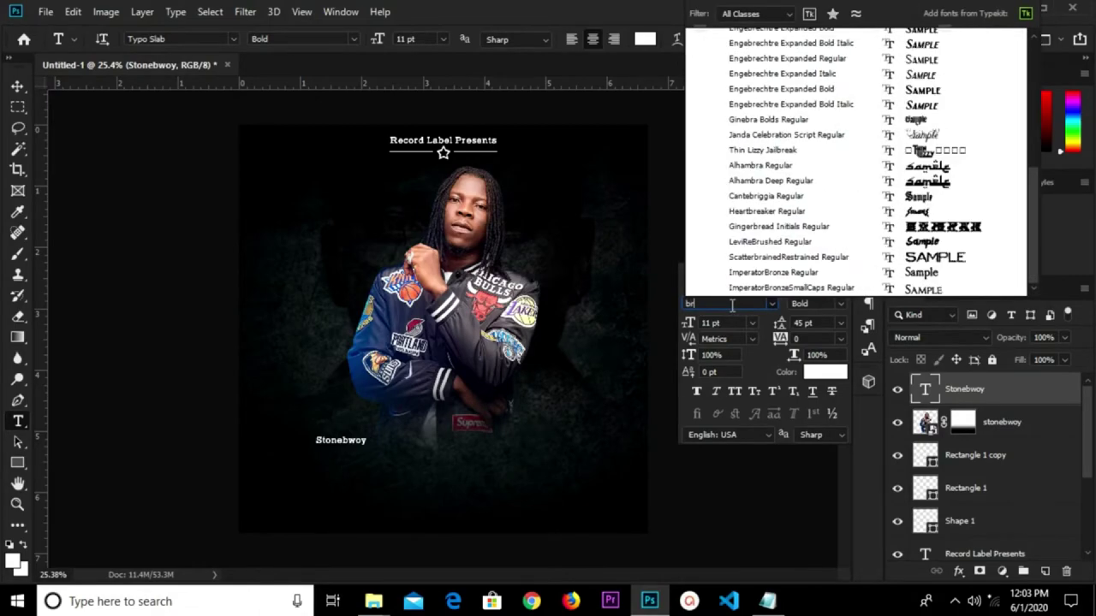
{"action": "type", "text": "ittany Signature"}
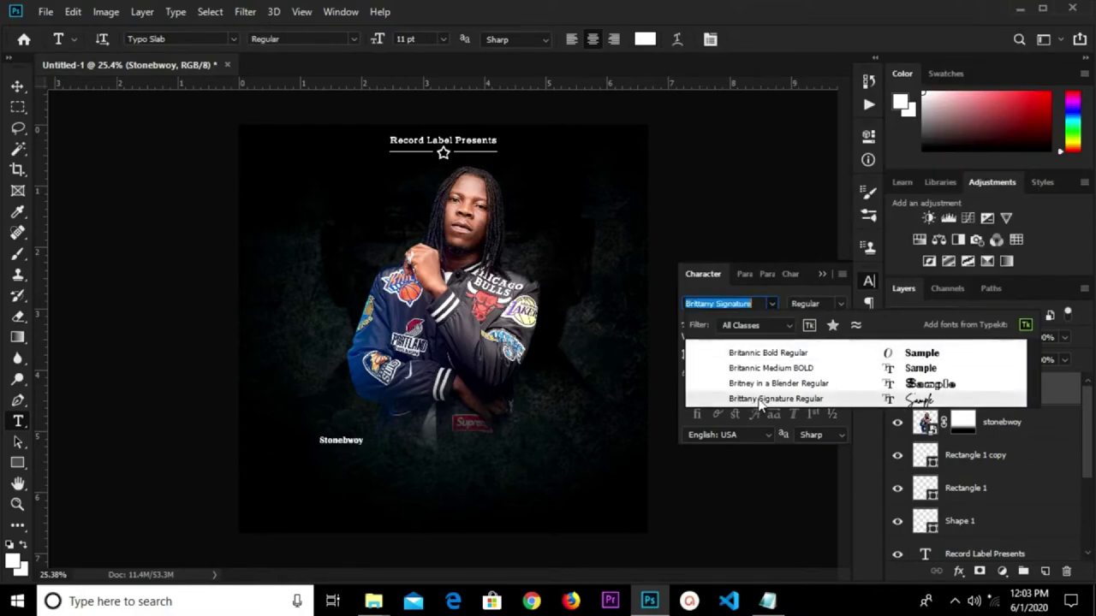
{"action": "left_click", "coordinate": [758, 401]}
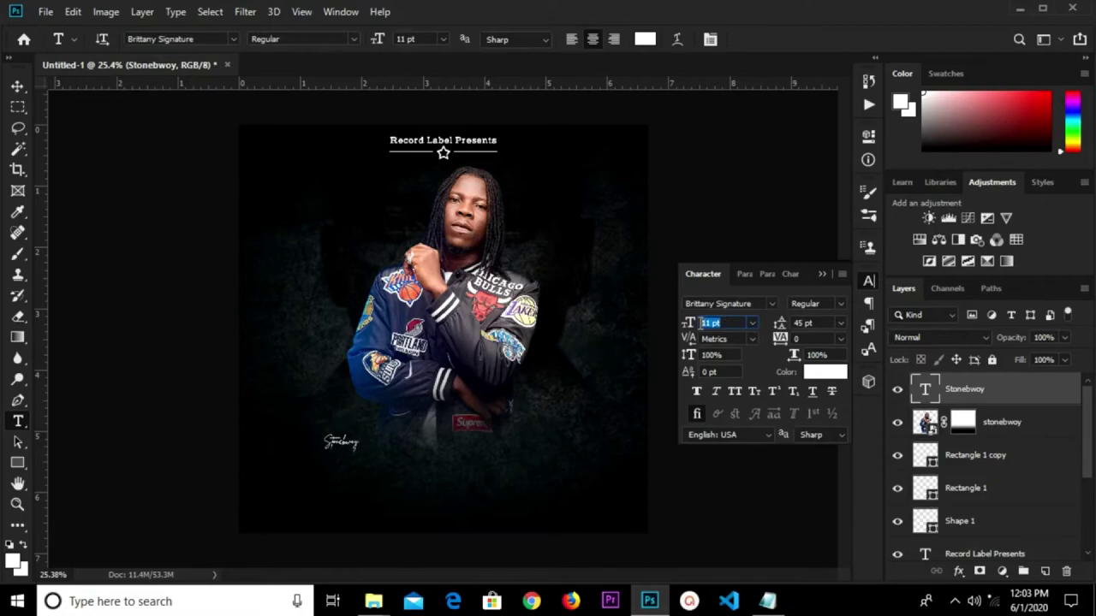
{"action": "type", "text": "70"}
{"action": "left_click", "coordinate": [820, 274]}
- Centre the Stonebwoy text horizontally and move it up over the singer's jacket
{"action": "key", "text": "v"}
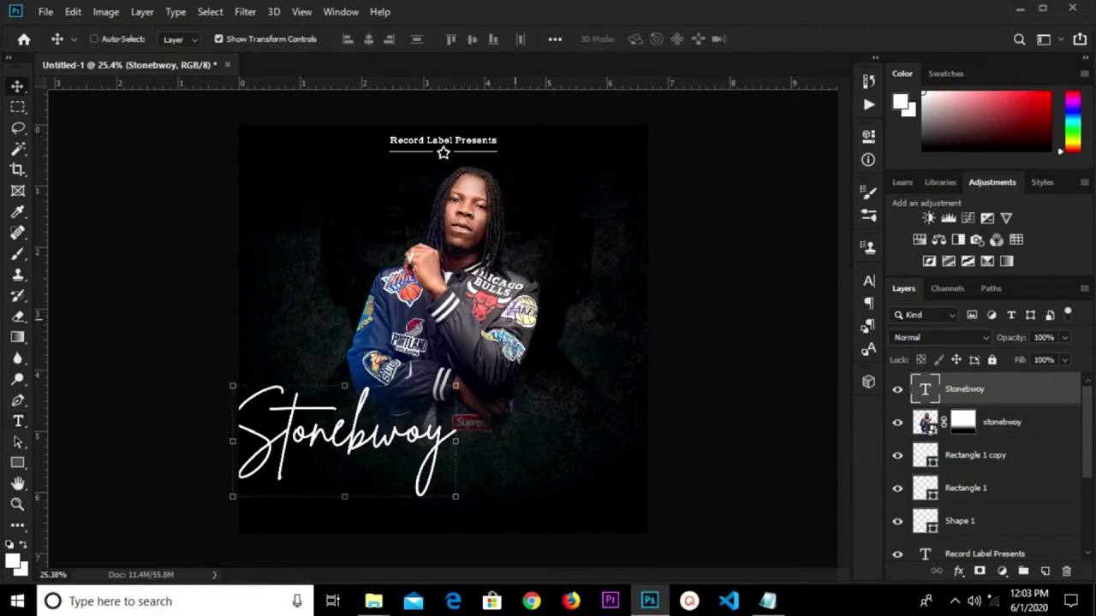
{"action": "key", "text": "ctrl+a"}
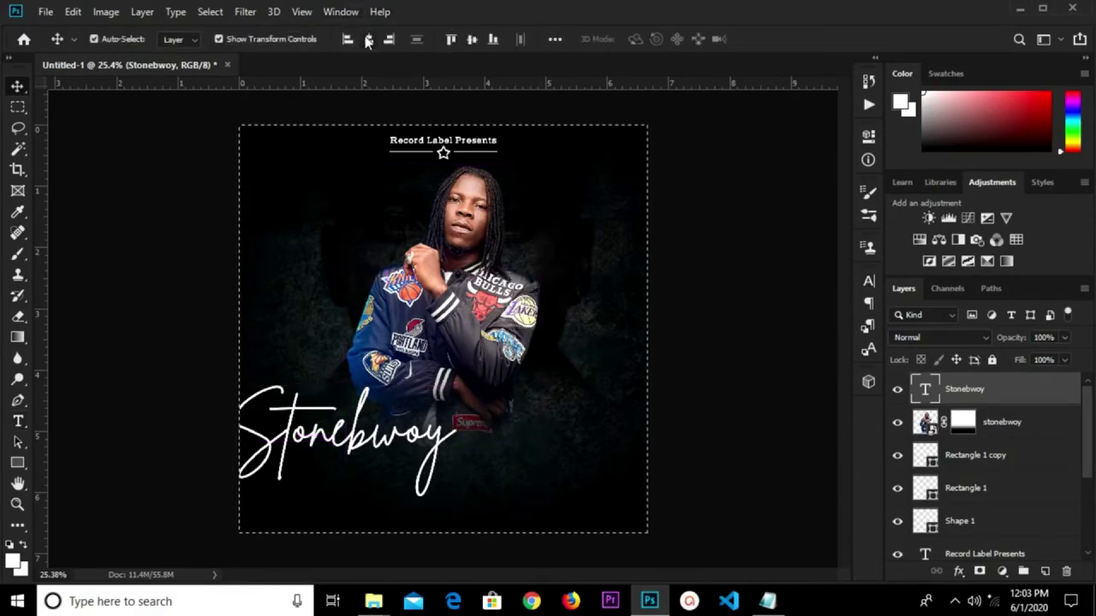
{"action": "left_click", "coordinate": [368, 39]}
{"action": "key", "text": "ctrl+d"}
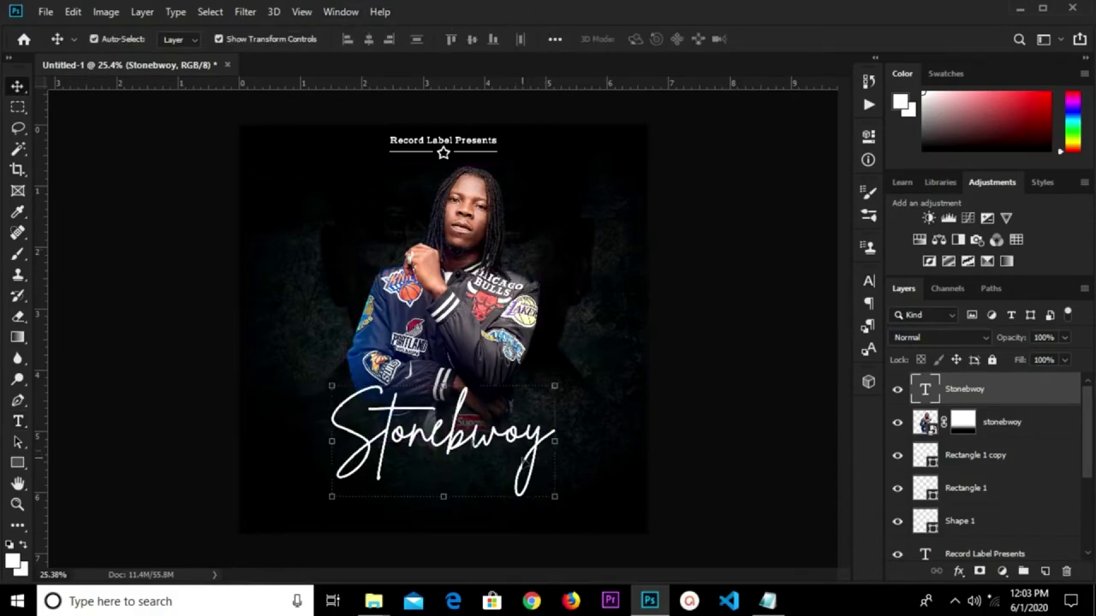
{"action": "left_click_drag", "start_coordinate": [451, 426], "coordinate": [452, 392]}
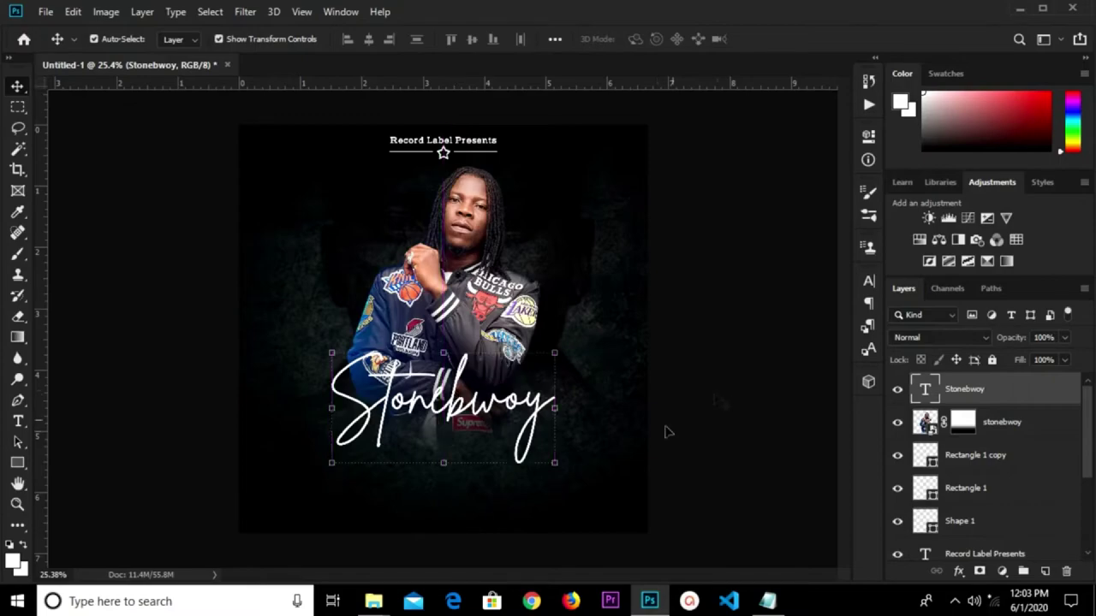
{"action": "left_click", "coordinate": [717, 392]}
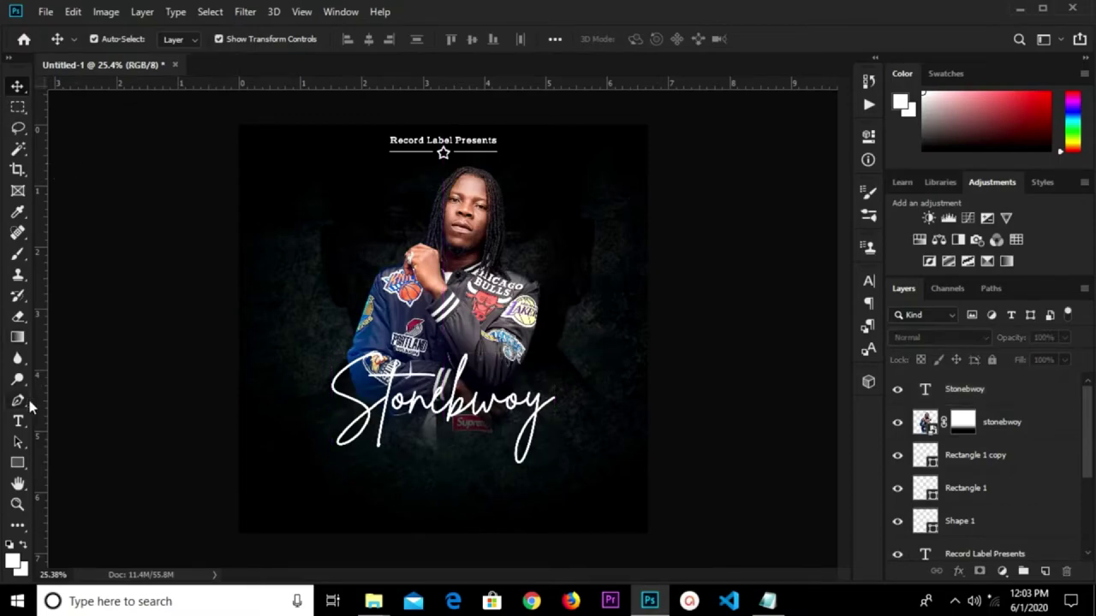
{"action": "scroll", "coordinate": [1003, 479], "scroll_direction": "down", "scroll_amount": 3}
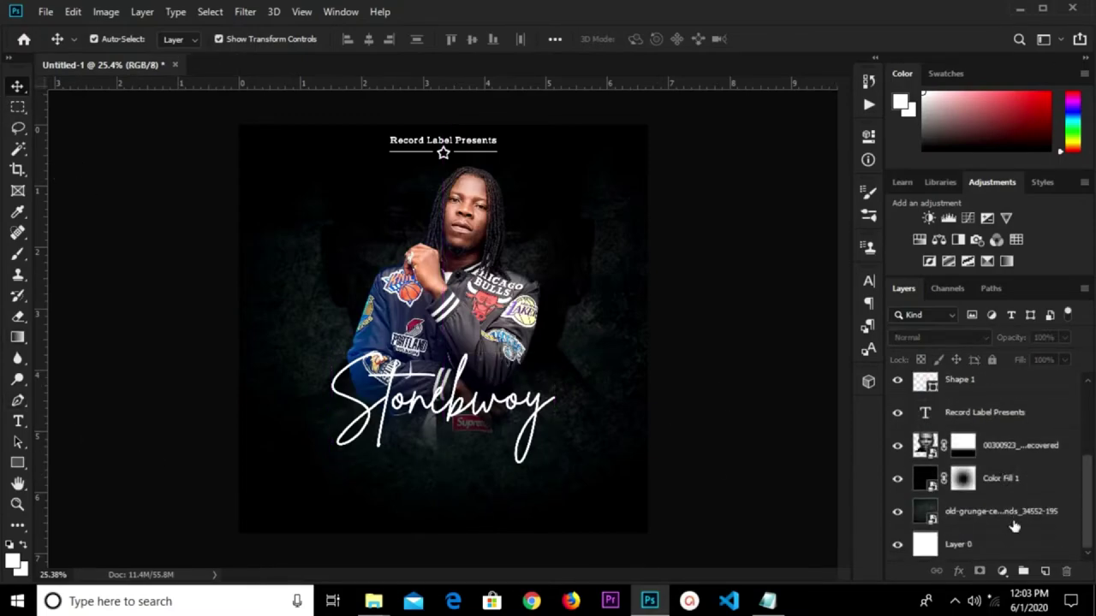
{"action": "scroll", "coordinate": [1004, 480], "scroll_direction": "up", "scroll_amount": 3}
- Create a new layer beneath the Stonebwoy text and pick a smaller Brush tool
{"action": "left_click", "coordinate": [1044, 571]}
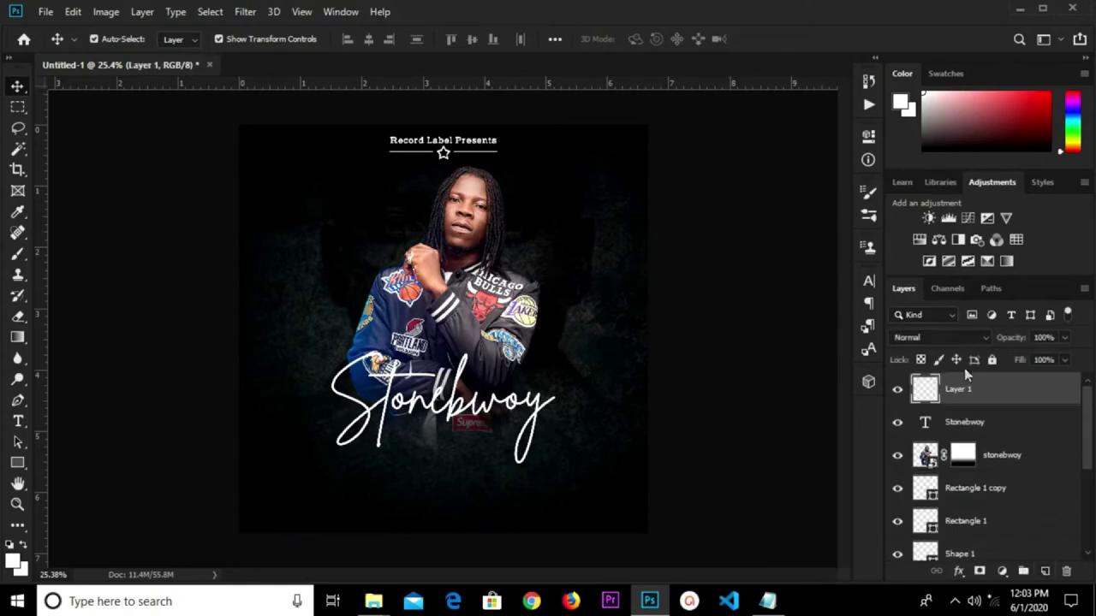
{"action": "left_click_drag", "start_coordinate": [993, 391], "coordinate": [980, 437]}
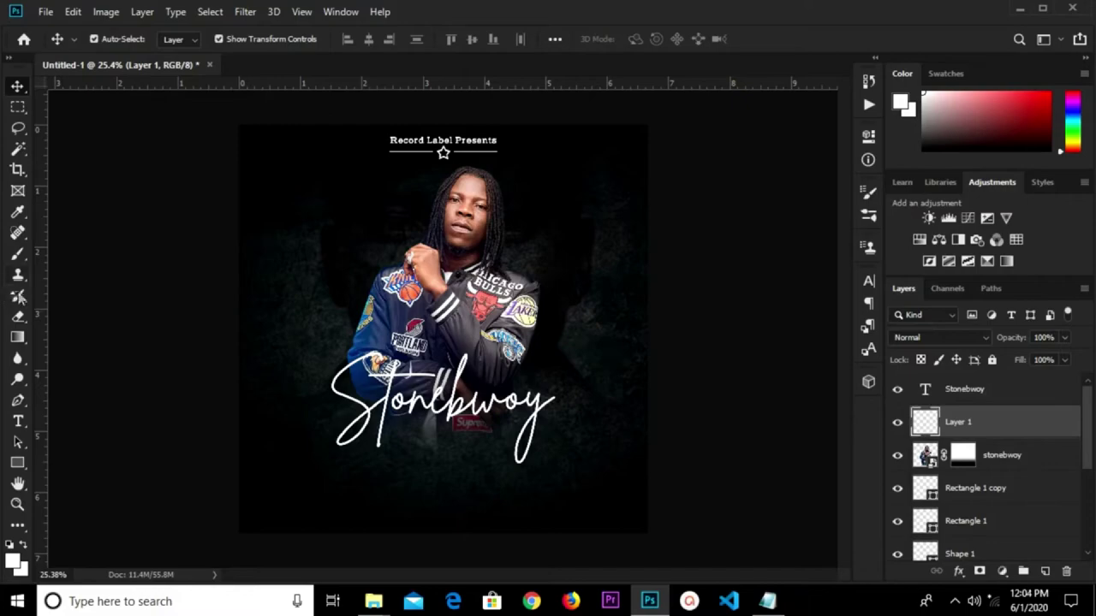
{"action": "left_click", "coordinate": [23, 254]}
{"action": "left_click", "coordinate": [53, 257]}
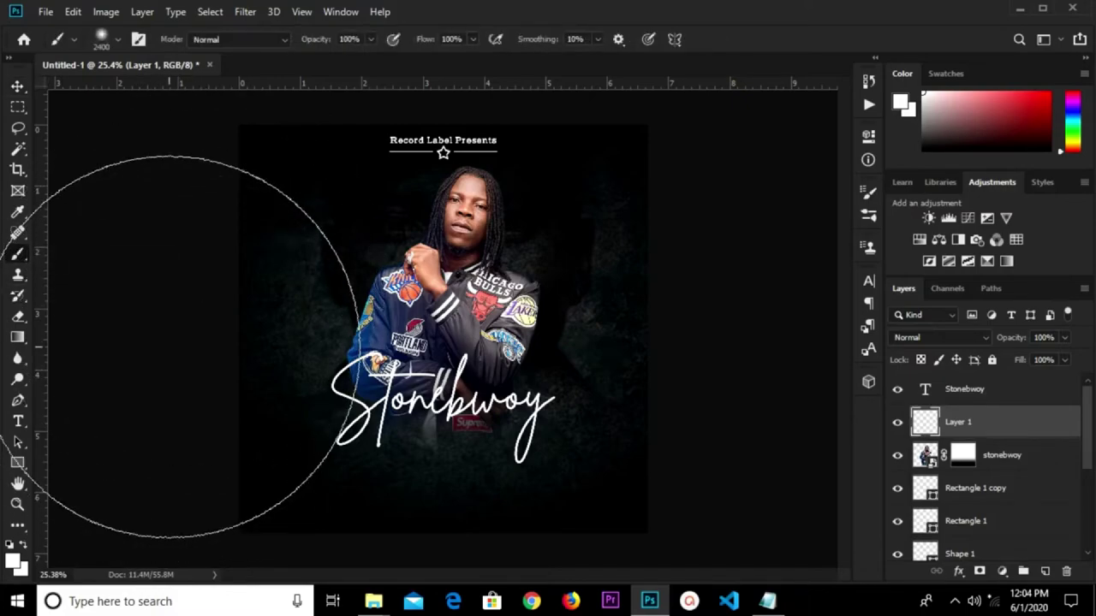
{"action": "key", "text": "bracketleft"}
{"action": "key", "text": "bracketleft"}
{"action": "key", "text": "bracketleft"}
{"action": "key", "text": "bracketleft"}
{"action": "key", "text": "bracketleft"}
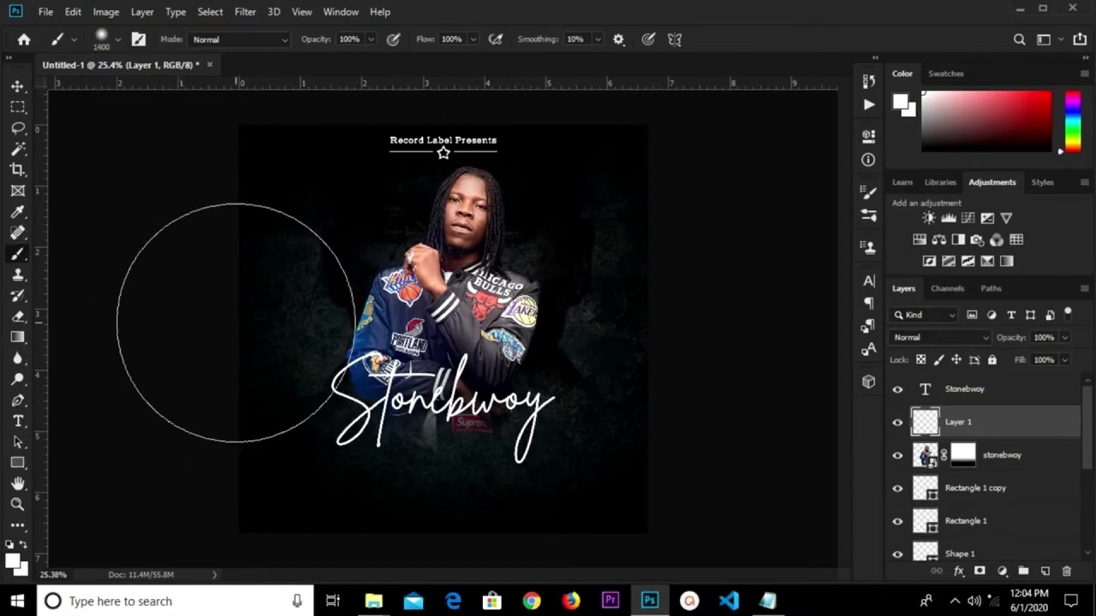
{"action": "key", "text": "bracketleft"}
{"action": "key", "text": "bracketleft"}
{"action": "key", "text": "bracketleft"}
{"action": "key", "text": "bracketleft"}
{"action": "key", "text": "bracketleft"}
{"action": "key", "text": "bracketleft"}
{"action": "key", "text": "bracketleft"}
{"action": "key", "text": "bracketleft"}
{"action": "key", "text": "bracketleft"}
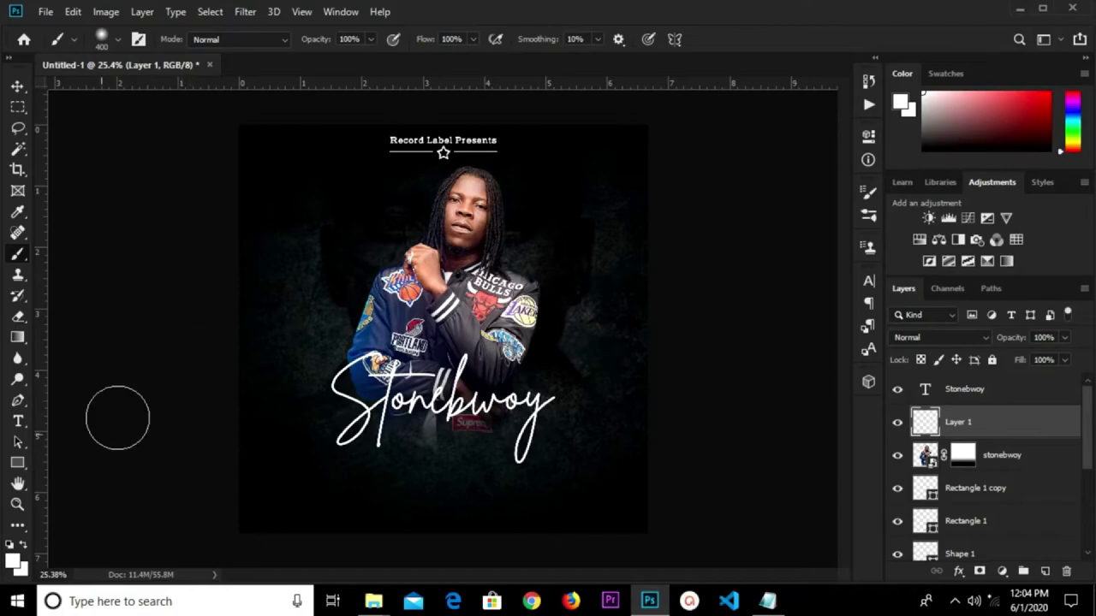
- Paint a soft black #000000 patch left of the singer's jacket
{"action": "left_click", "coordinate": [12, 561]}
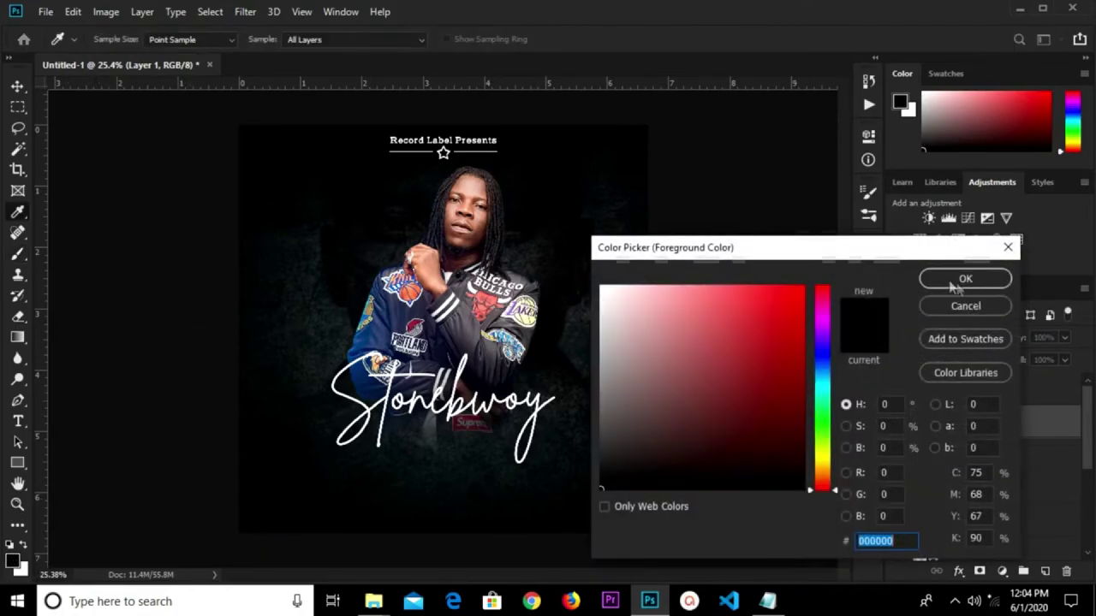
{"action": "left_click", "coordinate": [957, 283]}
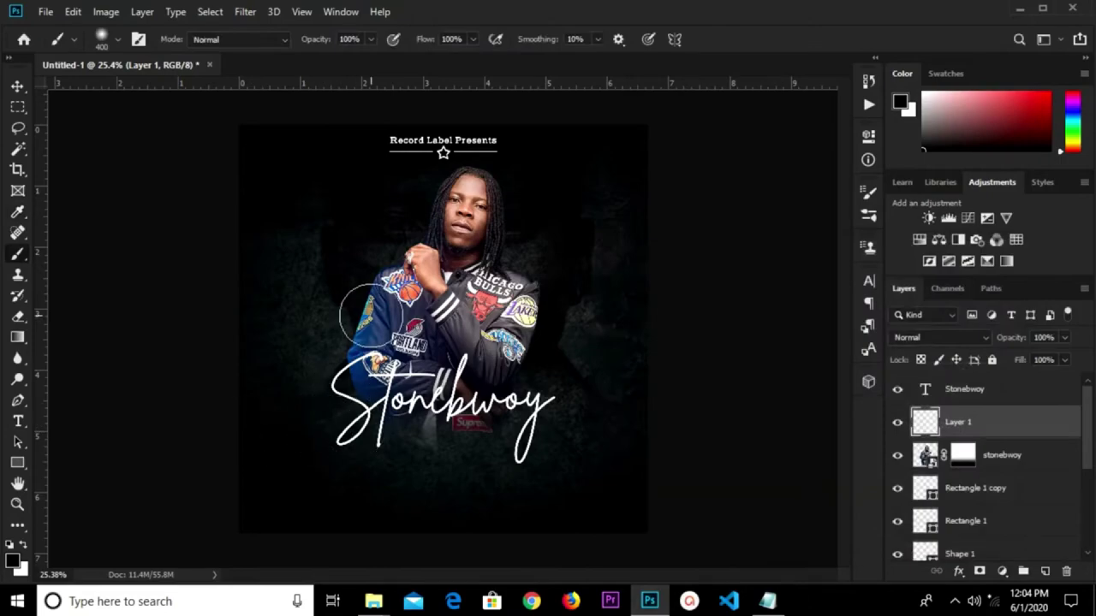
{"action": "key", "text": "bracketright"}
{"action": "key", "text": "bracketright"}
{"action": "key", "text": "bracketright"}
{"action": "key", "text": "bracketright"}
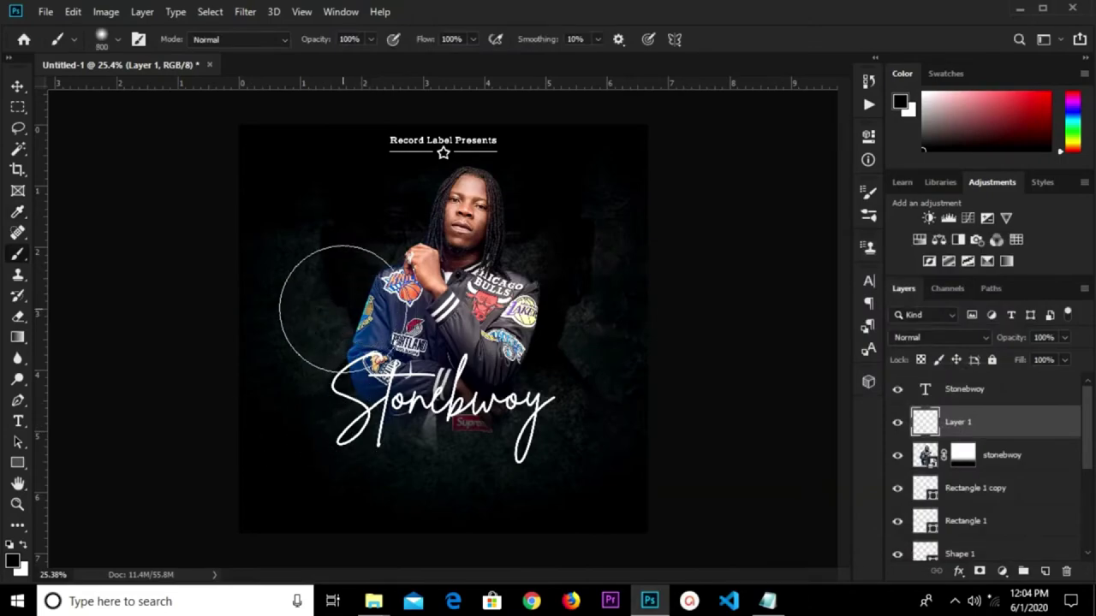
{"action": "key", "text": "bracketleft"}
{"action": "left_click", "coordinate": [355, 318]}
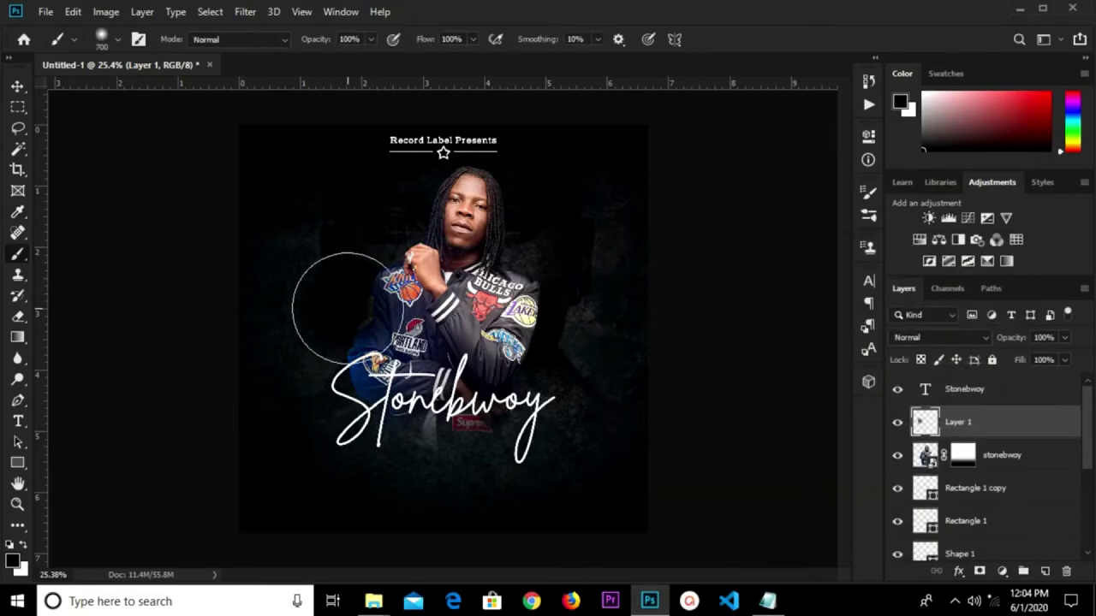
{"action": "left_click", "coordinate": [18, 87]}
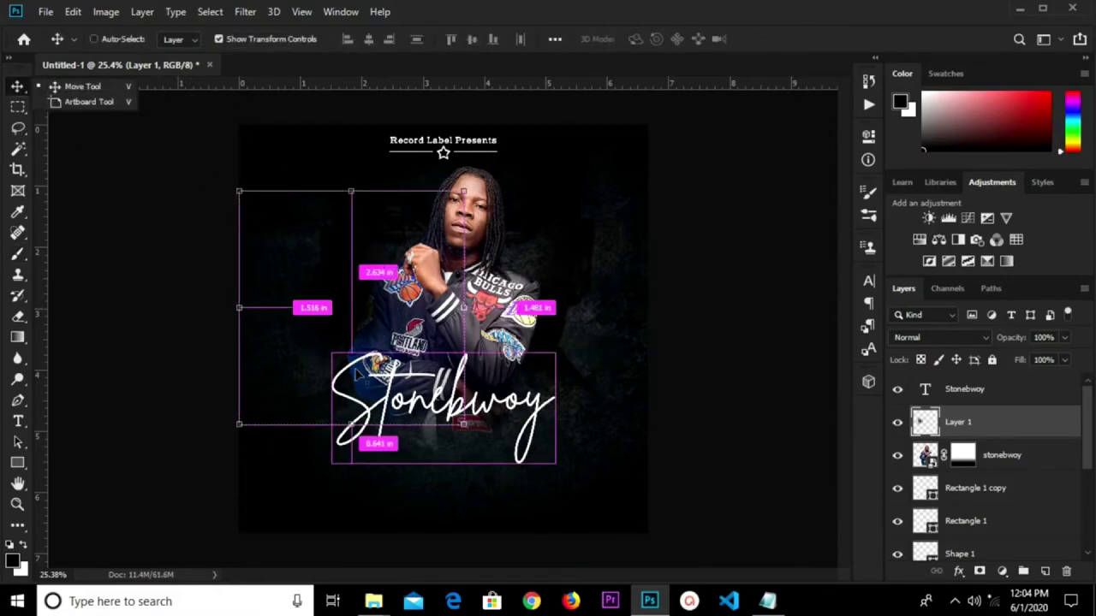
- Enlarge and move Layer 1's dark patch over the photo at 75% opacity
{"action": "key", "text": "ctrl+t"}
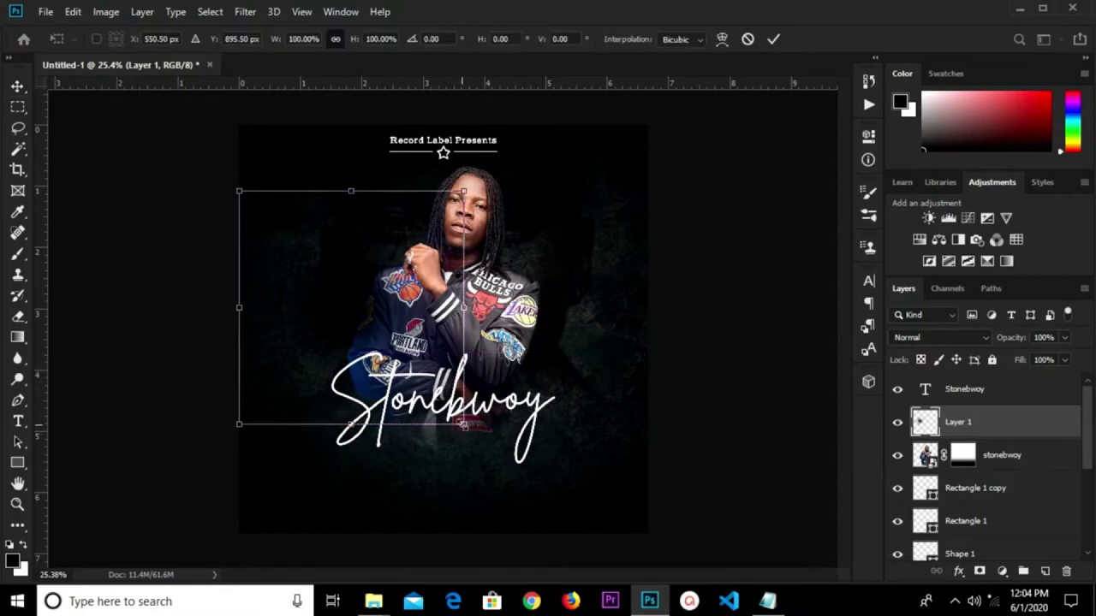
{"action": "left_click_drag", "start_coordinate": [463, 424], "coordinate": [506, 467]}
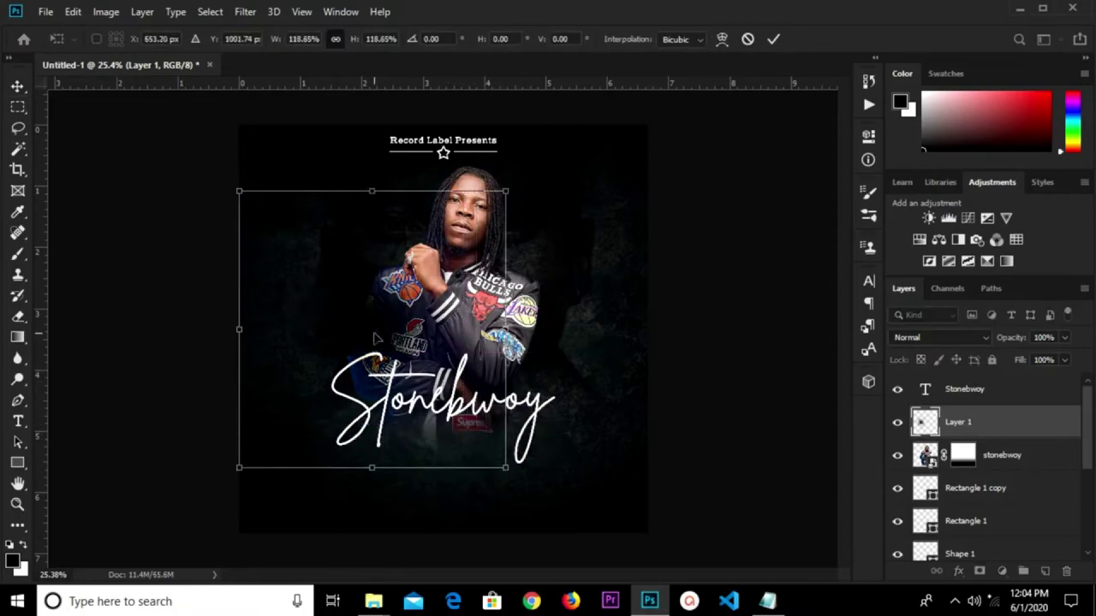
{"action": "left_click_drag", "start_coordinate": [374, 339], "coordinate": [364, 320]}
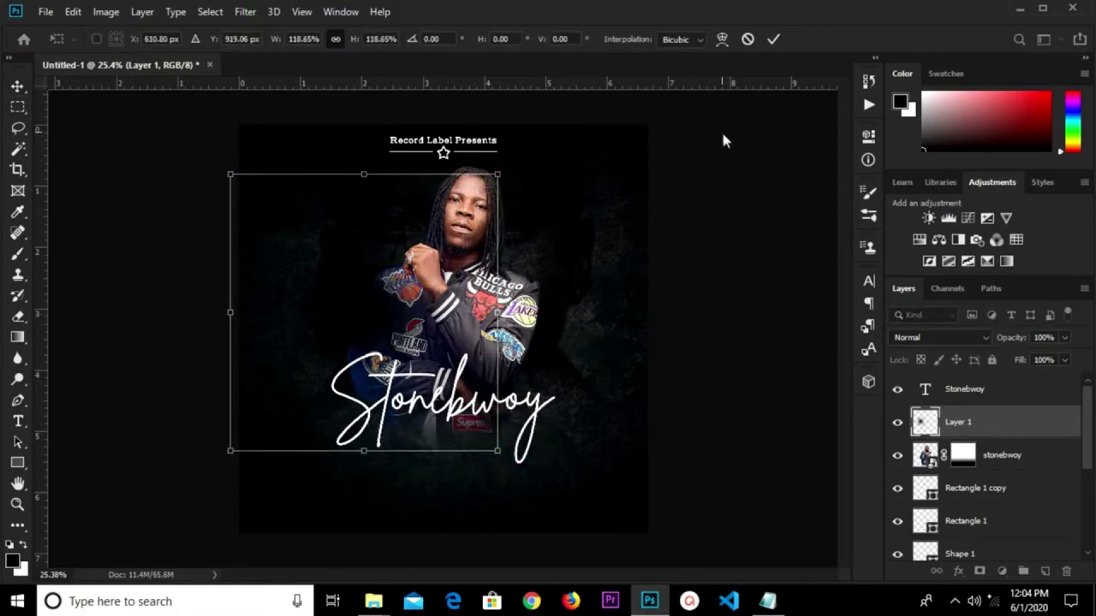
{"action": "left_click", "coordinate": [773, 39]}
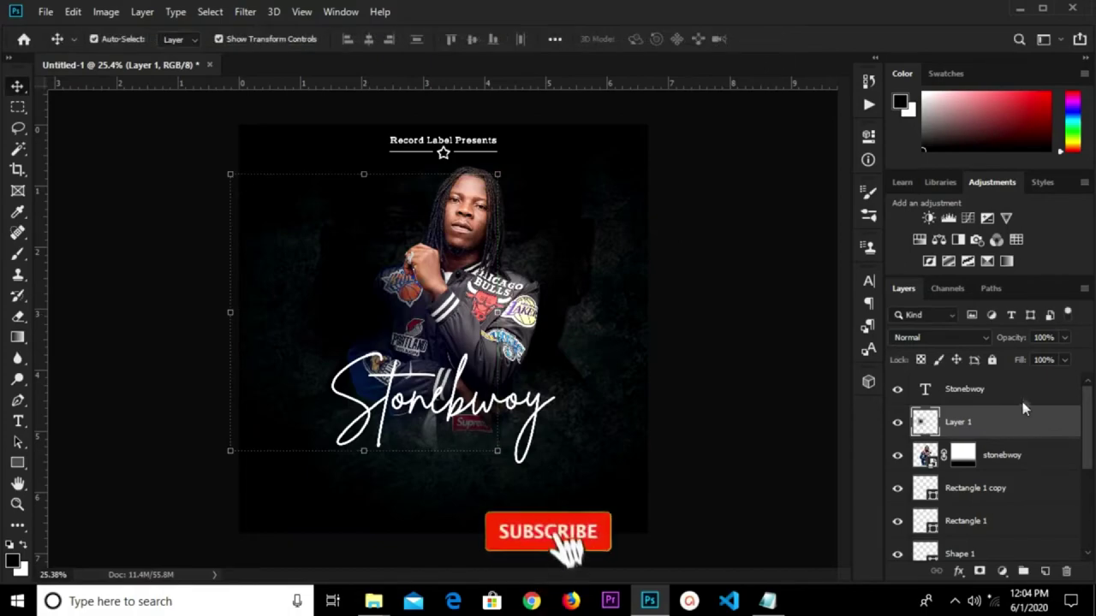
{"action": "left_click", "coordinate": [1042, 359]}
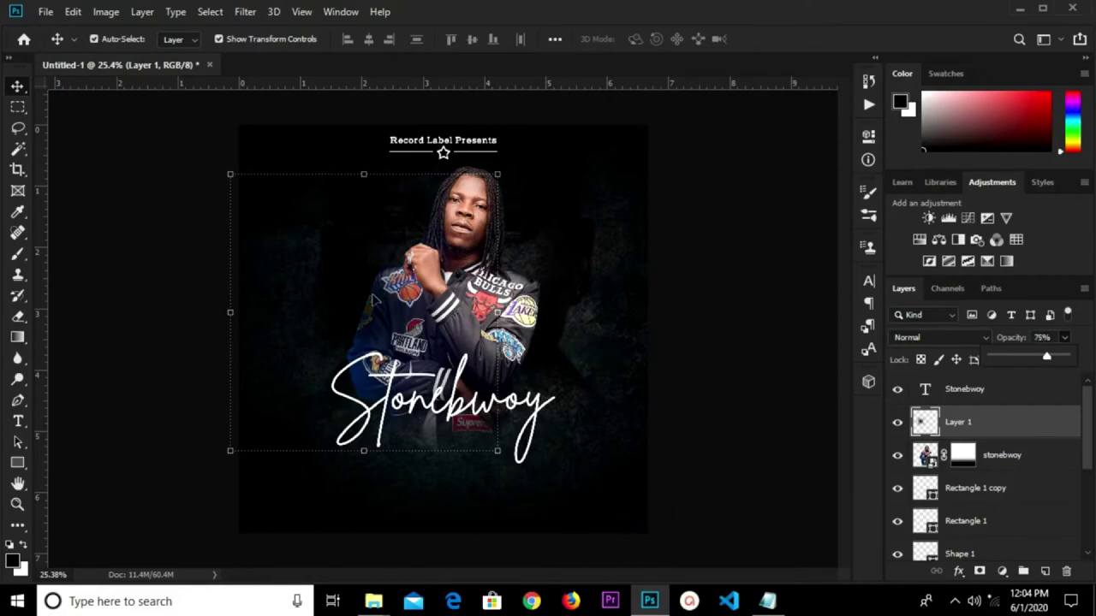
{"action": "left_click_drag", "start_coordinate": [445, 298], "coordinate": [376, 308]}
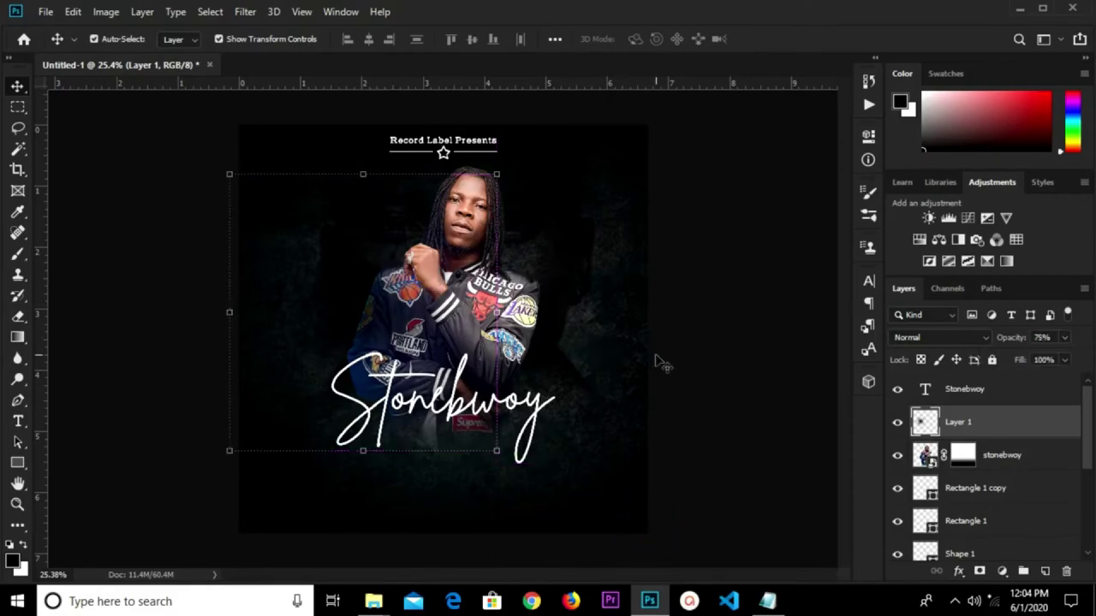
- Bring up the cover text notes in Notepad
{"action": "left_click", "coordinate": [676, 336]}
{"action": "scroll", "coordinate": [625, 339], "scroll_direction": "down", "scroll_amount": 2}
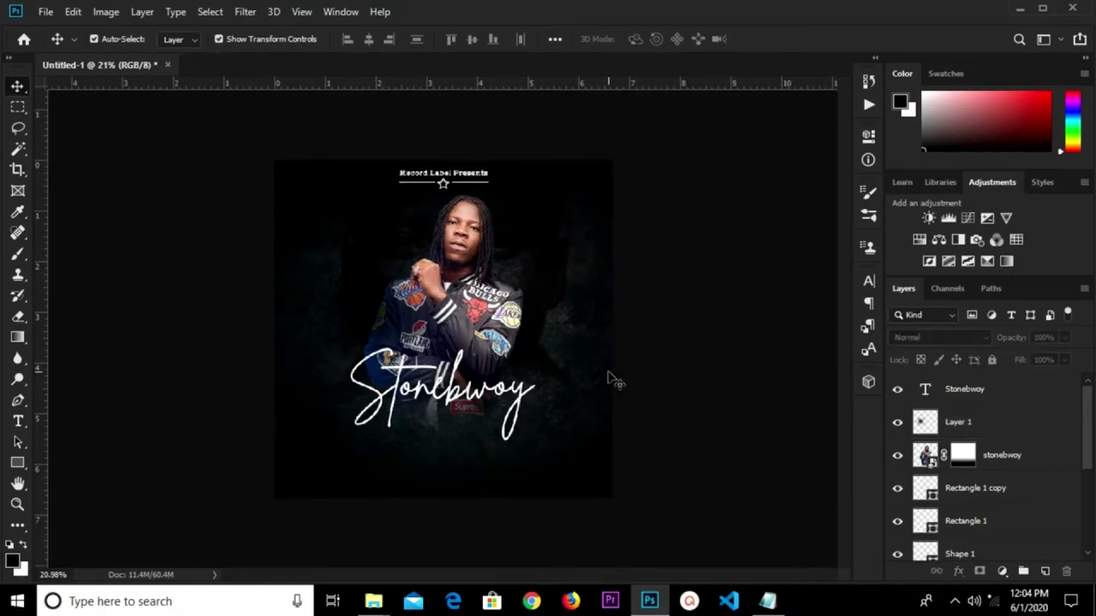
{"action": "scroll", "coordinate": [514, 205], "scroll_direction": "up", "scroll_amount": 1}
{"action": "scroll", "coordinate": [514, 206], "scroll_direction": "up", "scroll_amount": 2}
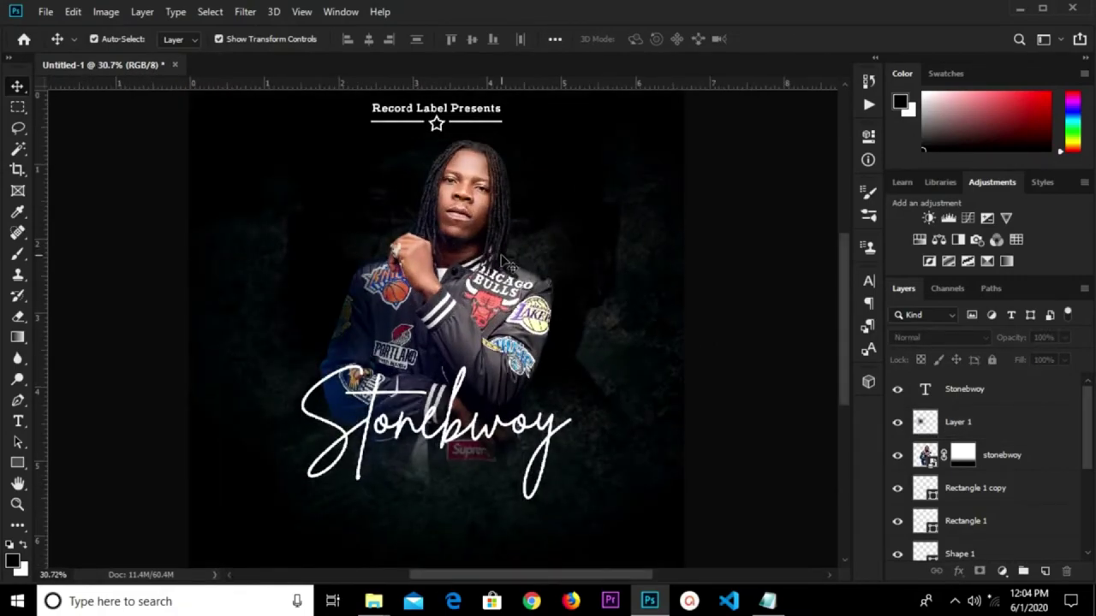
{"action": "scroll", "coordinate": [504, 261], "scroll_direction": "down", "scroll_amount": 1}
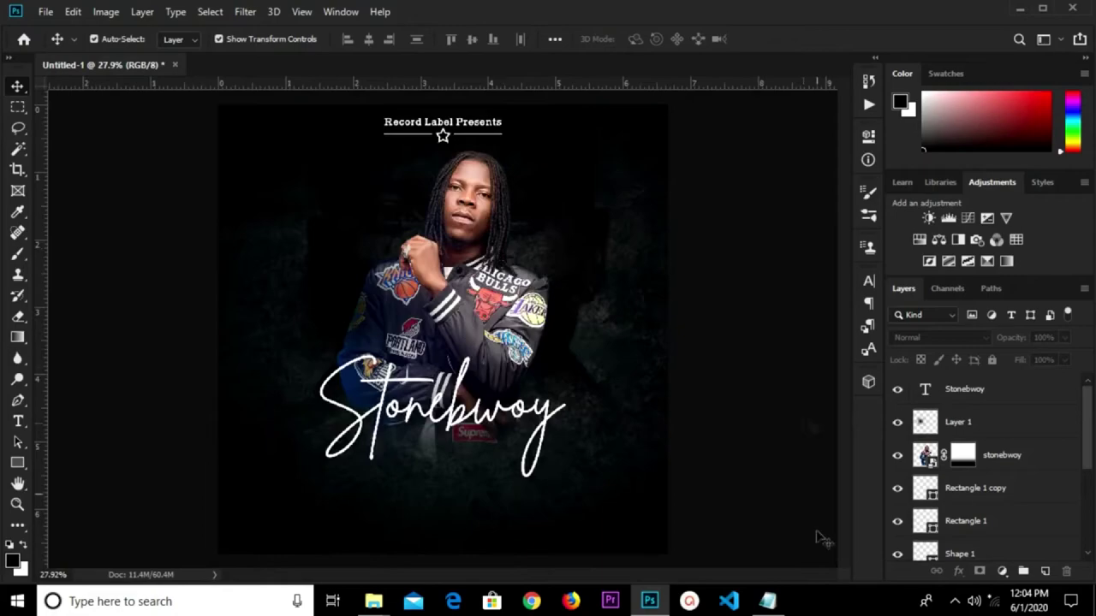
{"action": "left_click", "coordinate": [767, 601]}
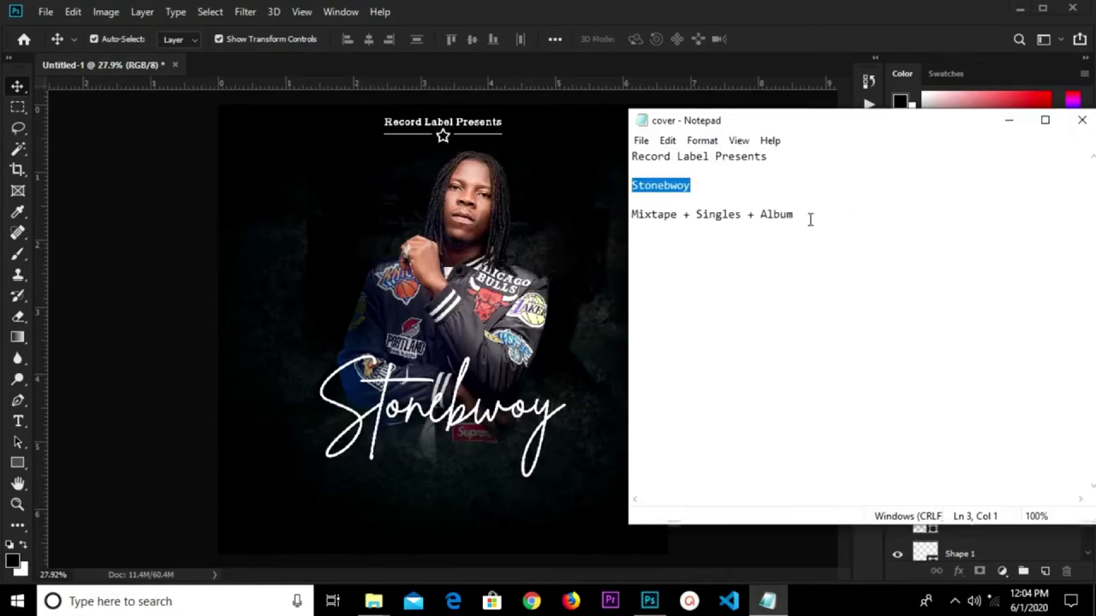
- Copy 'Mixtape + Singles + Album' from Notepad and paste it as text near the cover's bottom
{"action": "mouse_move", "coordinate": [810, 219]}
{"action": "left_mouse_down"}
{"action": "mouse_move", "coordinate": [611, 186]}
{"action": "mouse_move", "coordinate": [629, 206]}
{"action": "left_mouse_up"}
{"action": "right_click", "coordinate": [685, 214]}
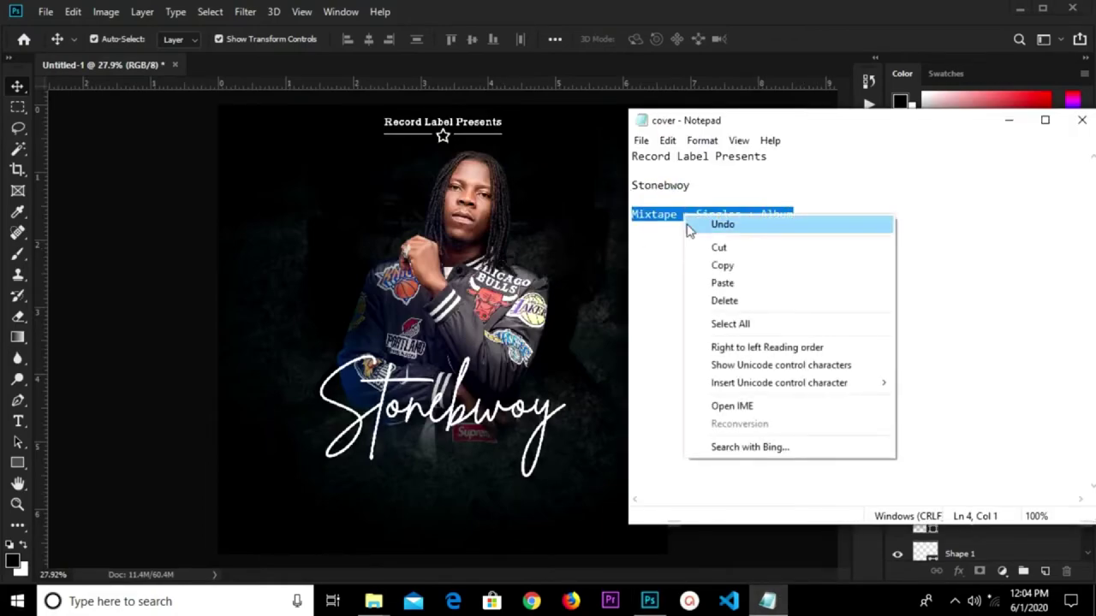
{"action": "left_click", "coordinate": [703, 272]}
{"action": "left_click", "coordinate": [424, 514]}
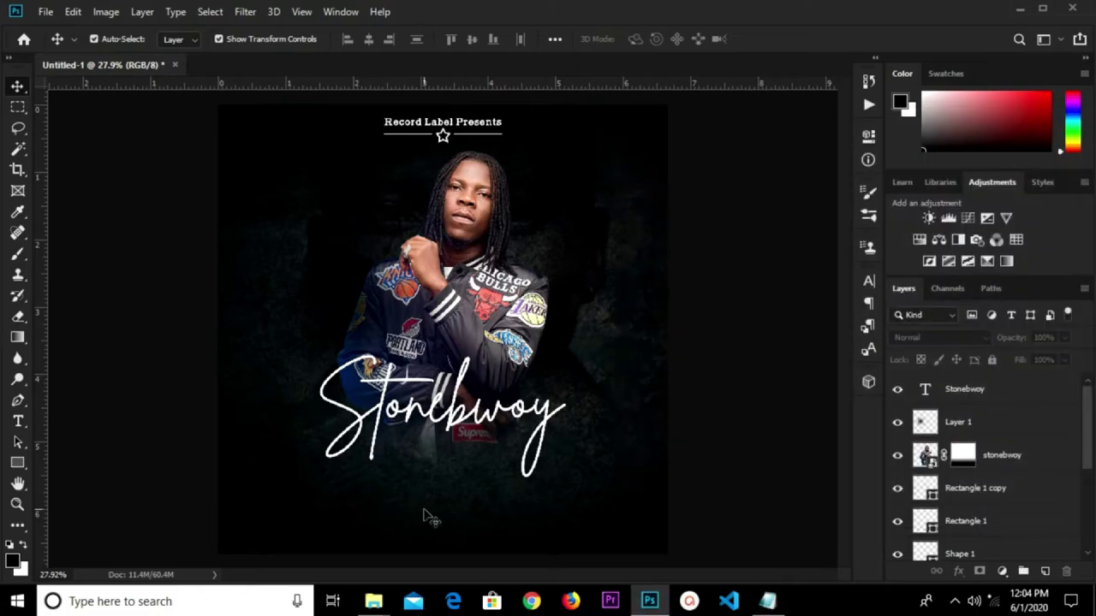
{"action": "key", "text": "t"}
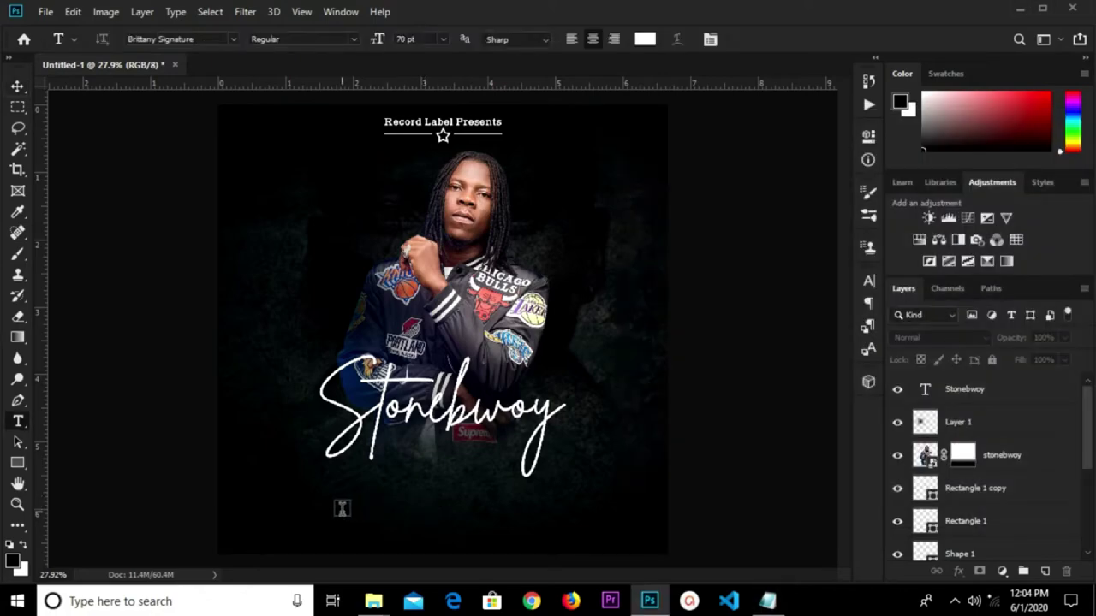
{"action": "left_click", "coordinate": [342, 508]}
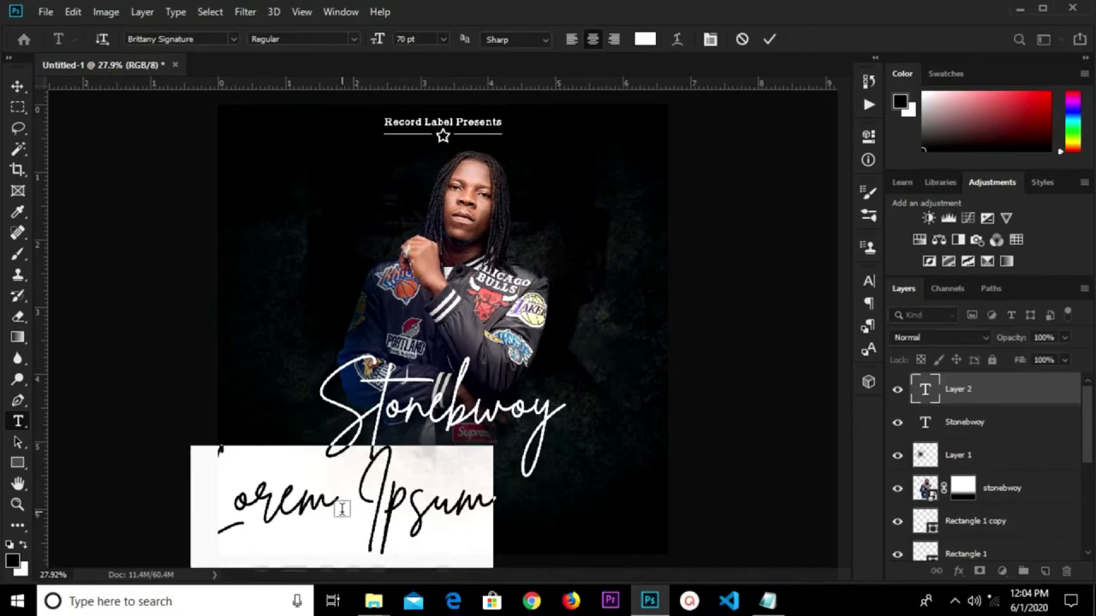
{"action": "key", "text": "ctrl+v"}
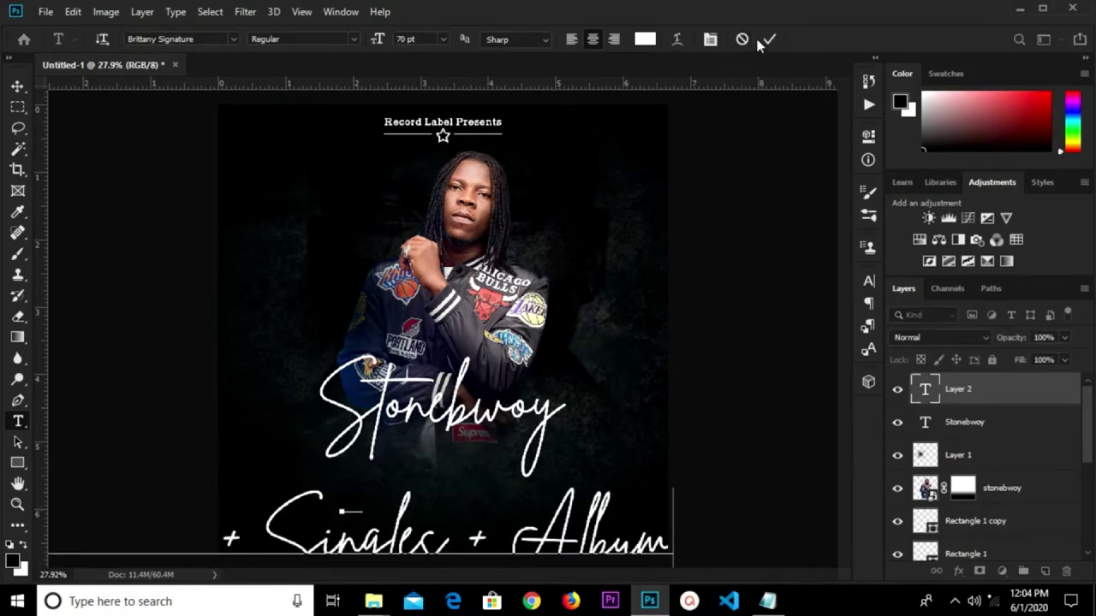
{"action": "left_click", "coordinate": [769, 40]}
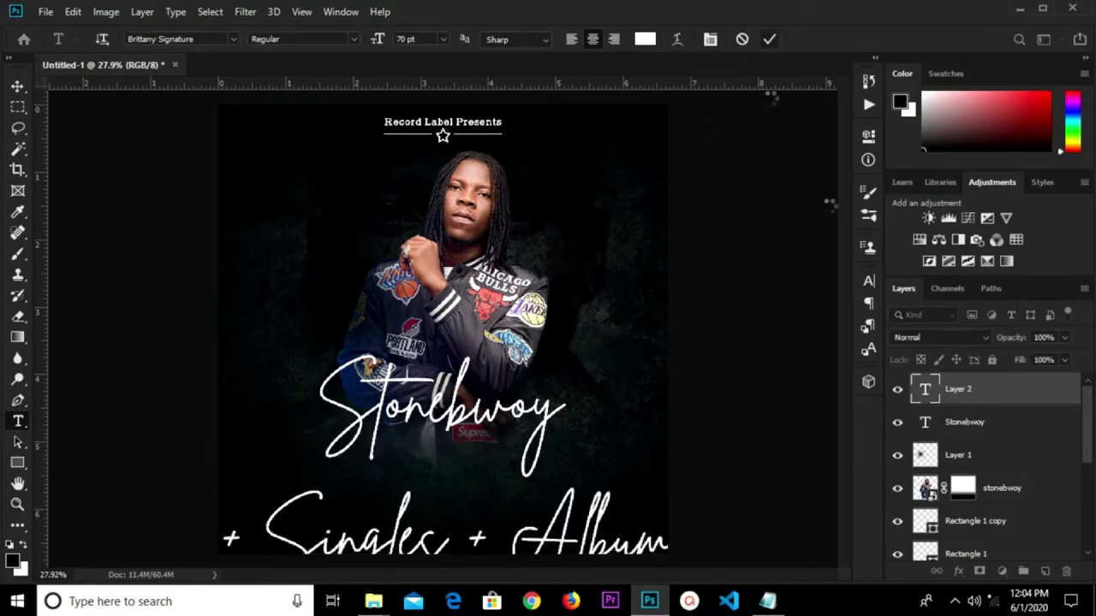
- Set the subtitle to Typo Slab Regular at 24 pt
{"action": "left_click", "coordinate": [868, 280]}
{"action": "left_click", "coordinate": [750, 323]}
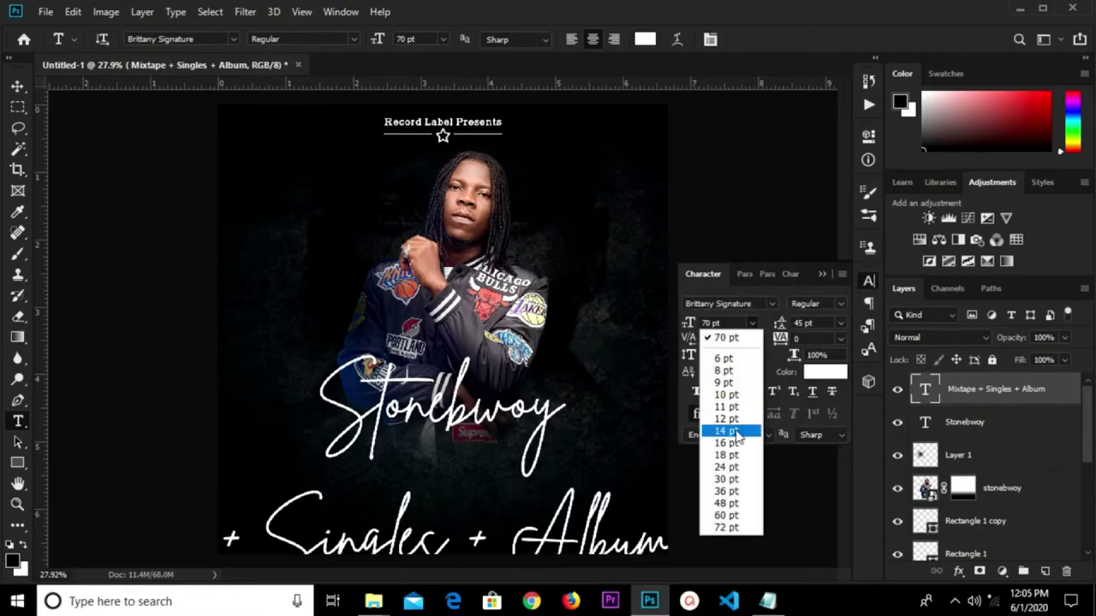
{"action": "left_click", "coordinate": [728, 469]}
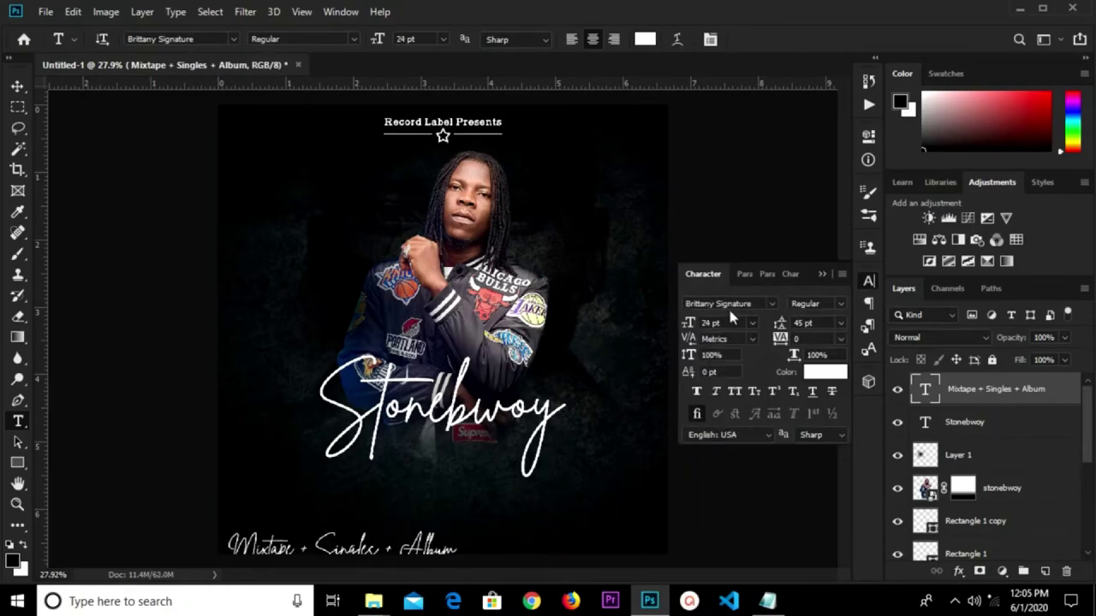
{"action": "left_click", "coordinate": [735, 303]}
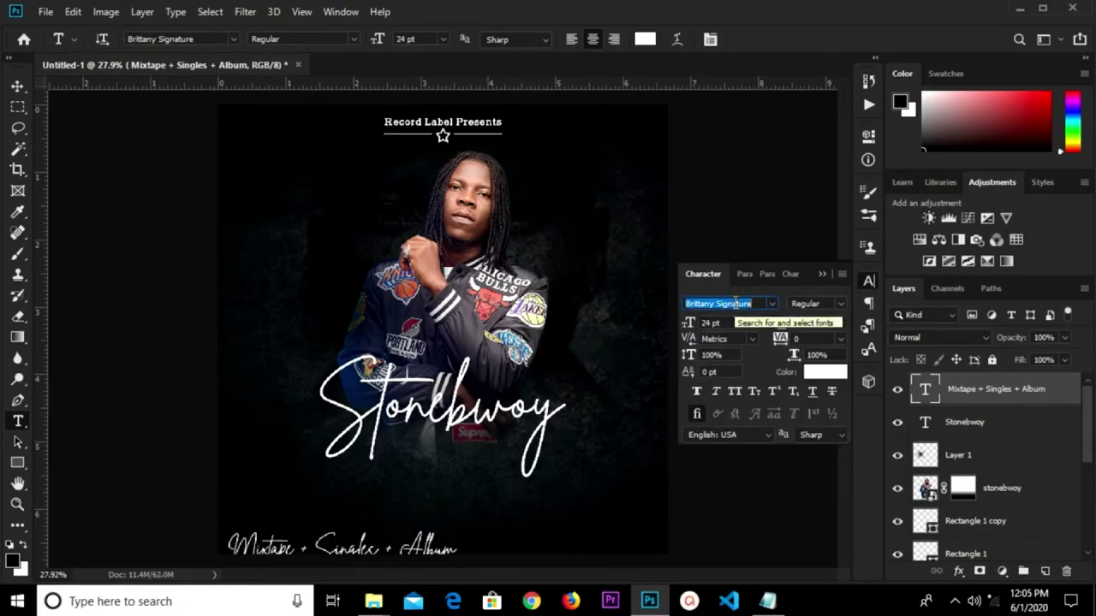
{"action": "type", "text": "t"}
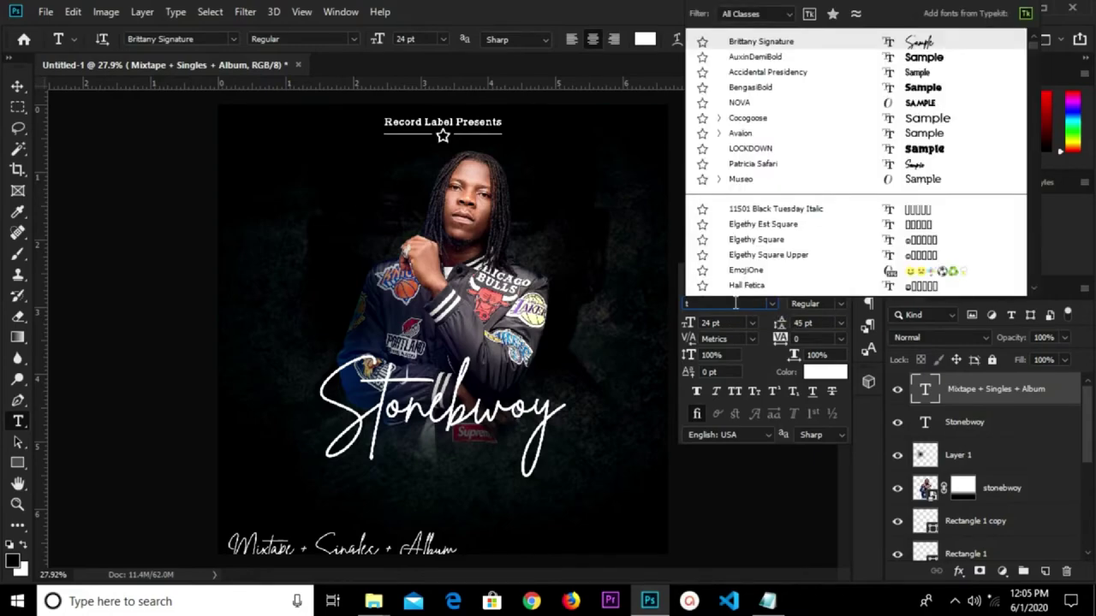
{"action": "type", "text": "ypo"}
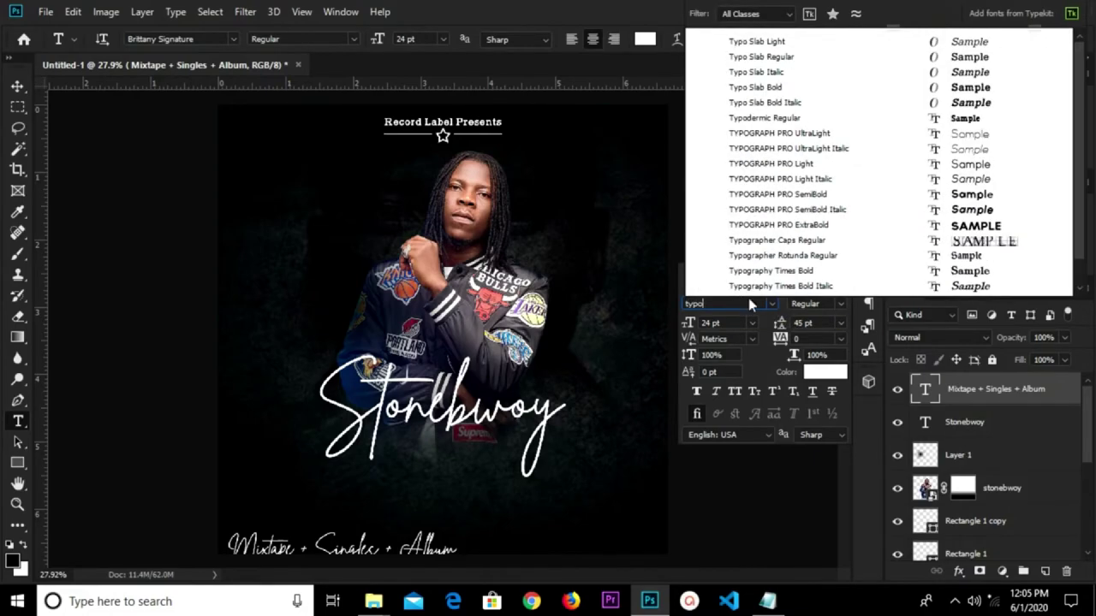
{"action": "key", "text": "Up"}
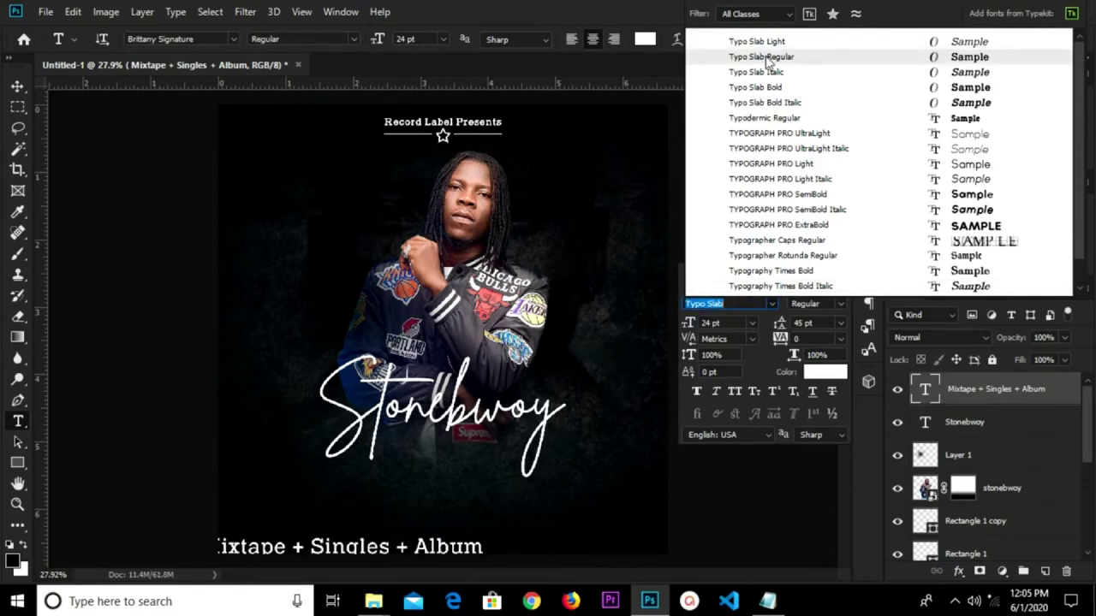
{"action": "left_click", "coordinate": [766, 57]}
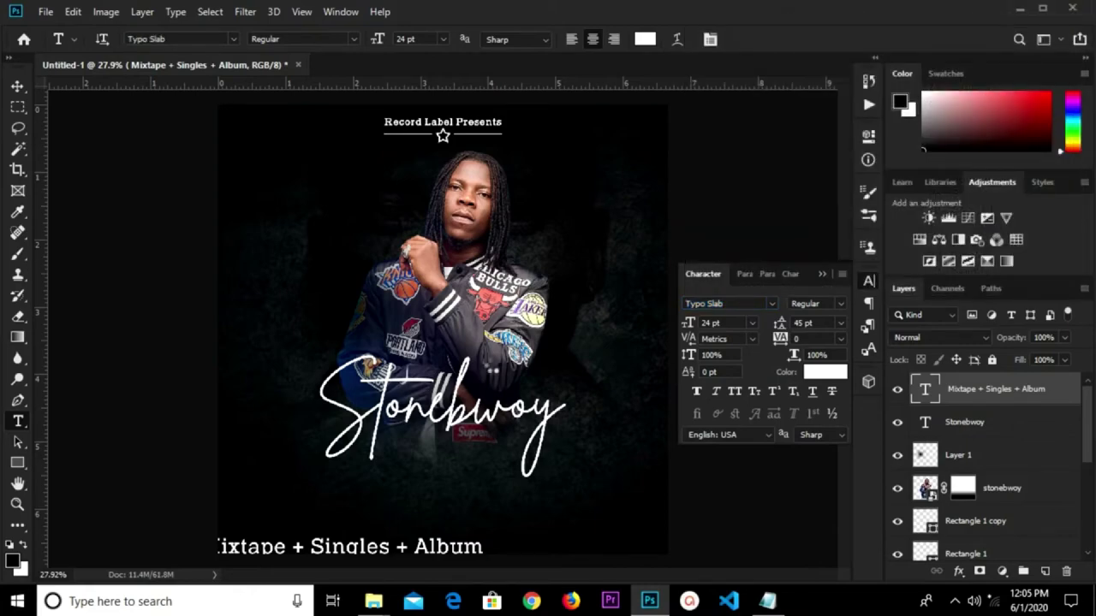
- Drag the subtitle to sit centred just below the Stonebwoy script, then deselect it
{"action": "key", "text": "v"}
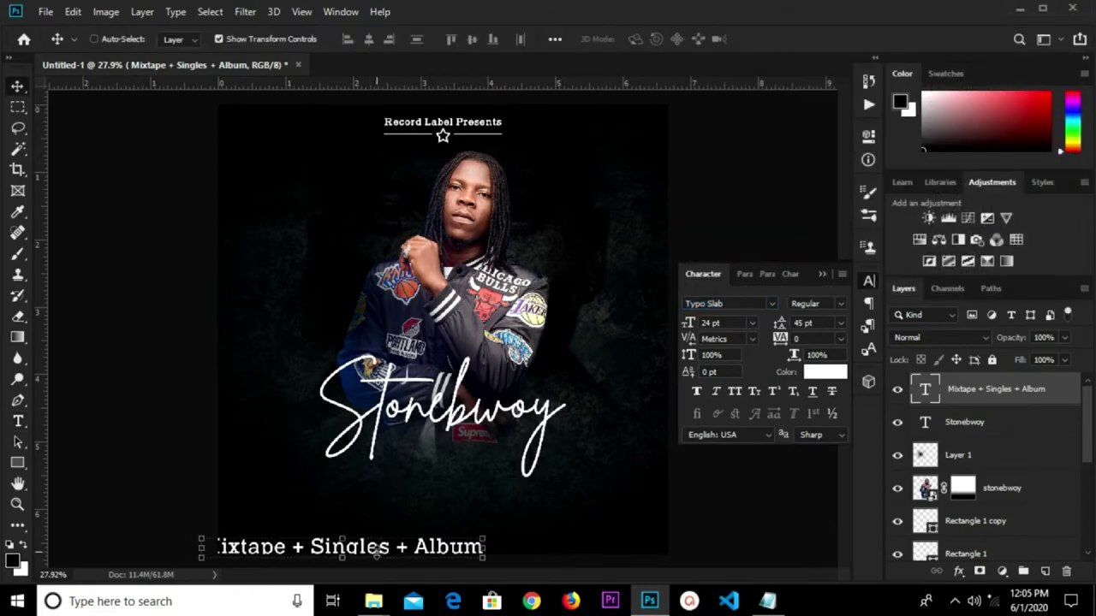
{"action": "key", "text": "ctrl+a"}
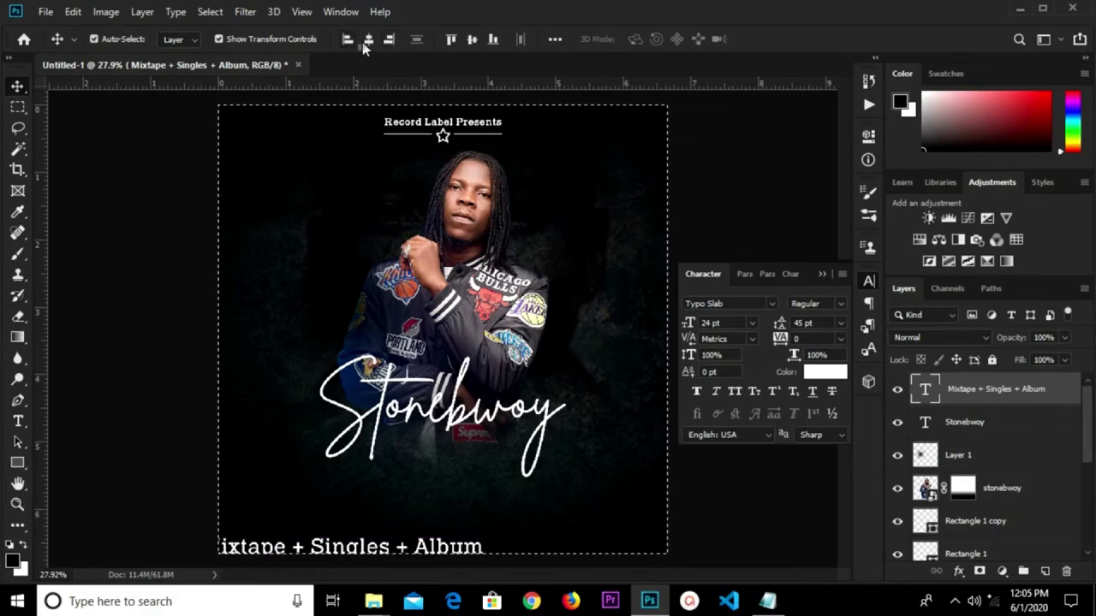
{"action": "mouse_move", "coordinate": [362, 552]}
{"action": "left_mouse_down"}
{"action": "mouse_move", "coordinate": [443, 558]}
{"action": "mouse_move", "coordinate": [451, 499]}
{"action": "left_mouse_up"}
{"action": "left_click", "coordinate": [817, 274]}
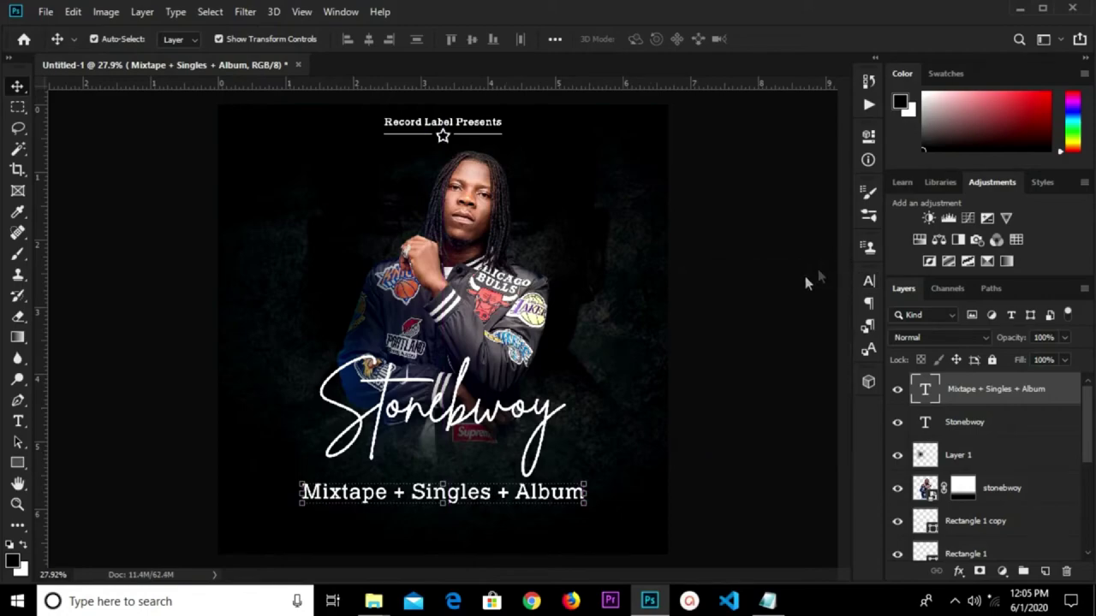
{"action": "left_click", "coordinate": [759, 312]}
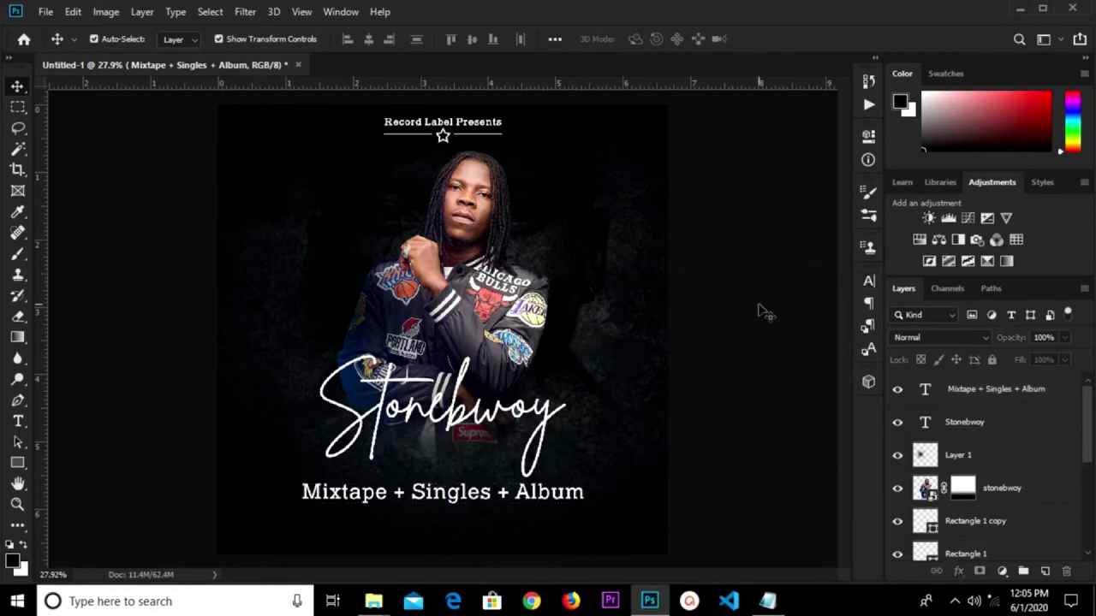
- Embed the parental advisory image f onto the cover
{"action": "left_click", "coordinate": [46, 12]}
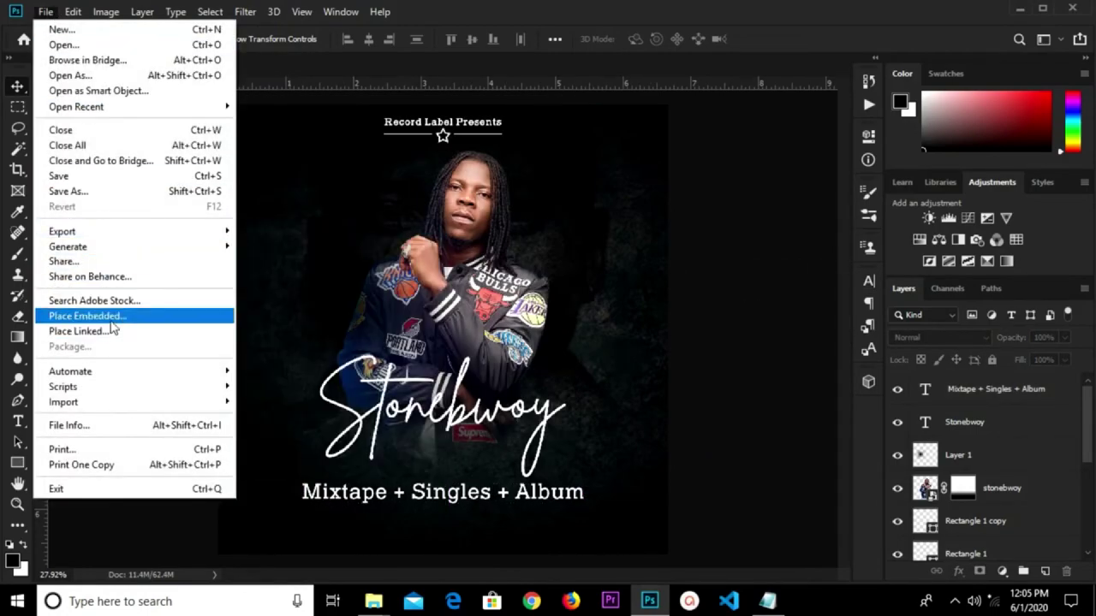
{"action": "left_click", "coordinate": [112, 320]}
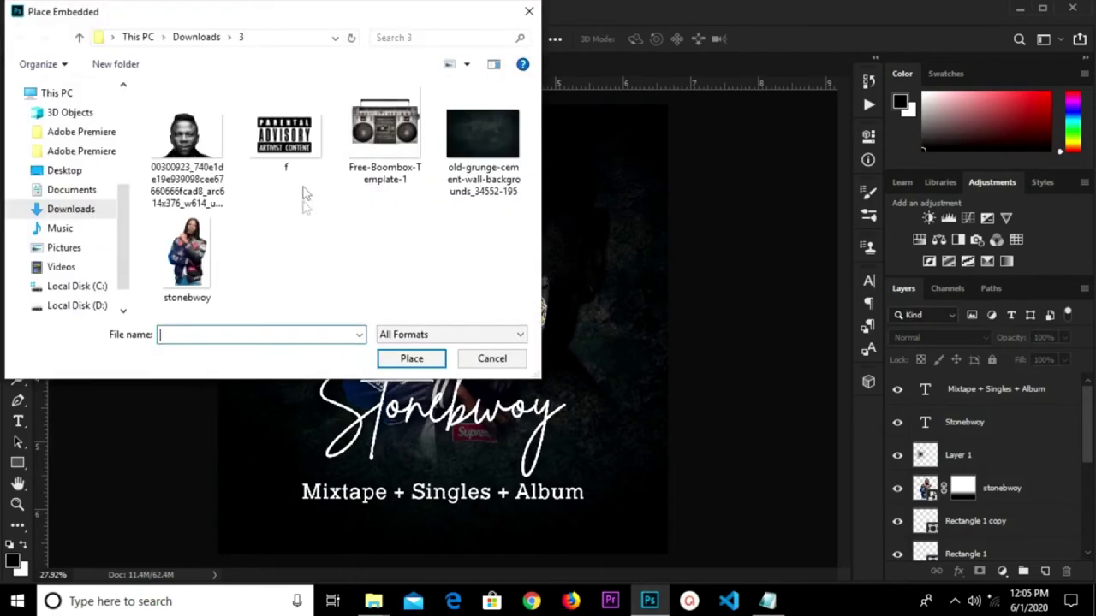
{"action": "left_click", "coordinate": [291, 167]}
{"action": "left_click", "coordinate": [411, 360]}
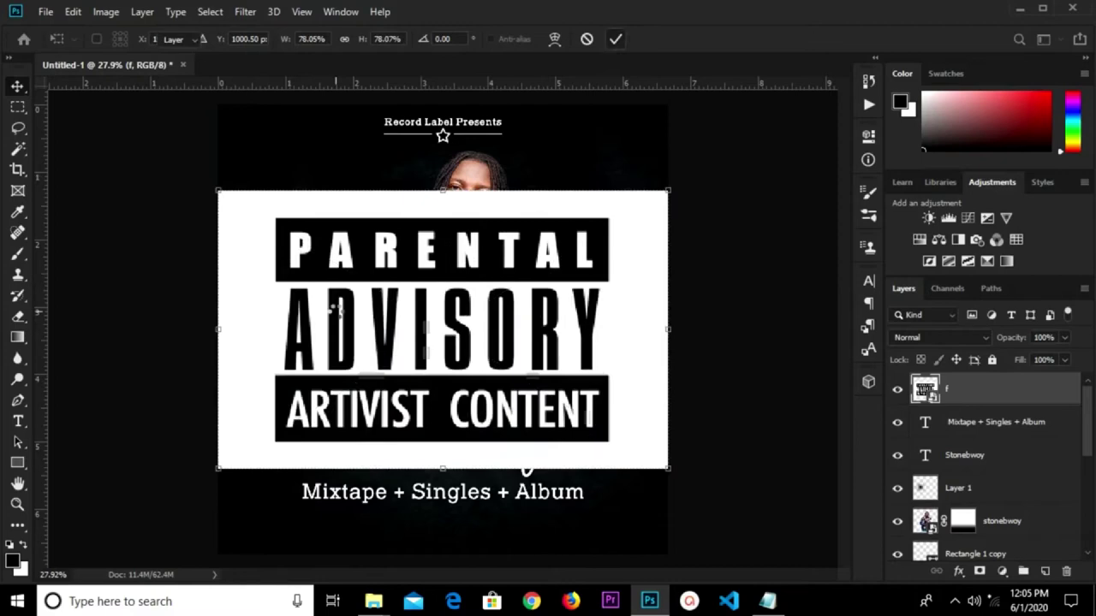
{"action": "key", "text": "Return"}
- Marquee-select around the label and add a layer mask hiding its white surround
{"action": "left_click", "coordinate": [18, 110]}
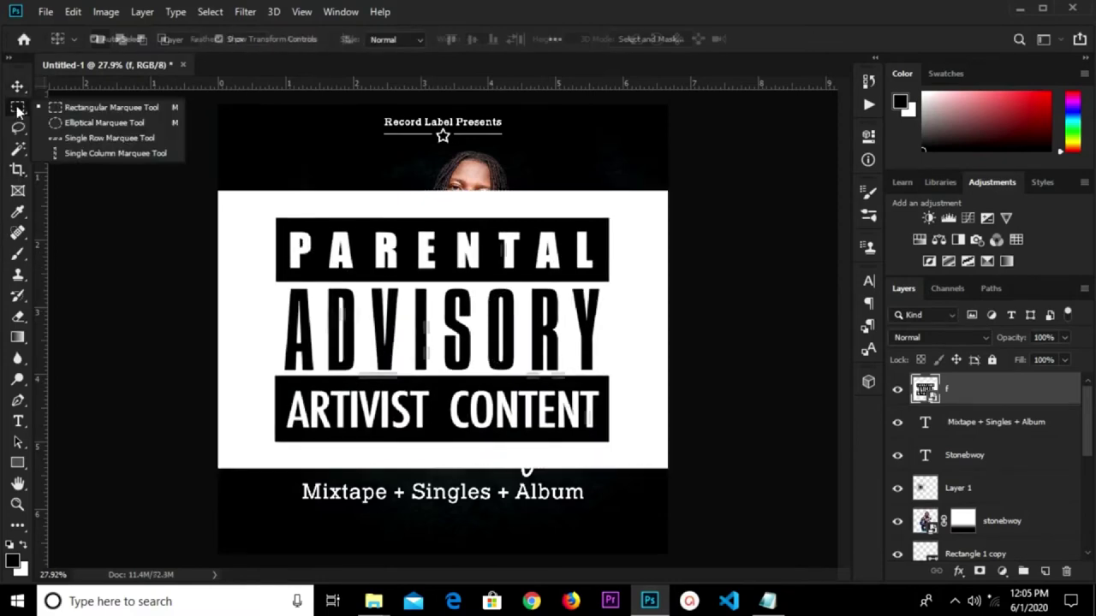
{"action": "left_click", "coordinate": [83, 111]}
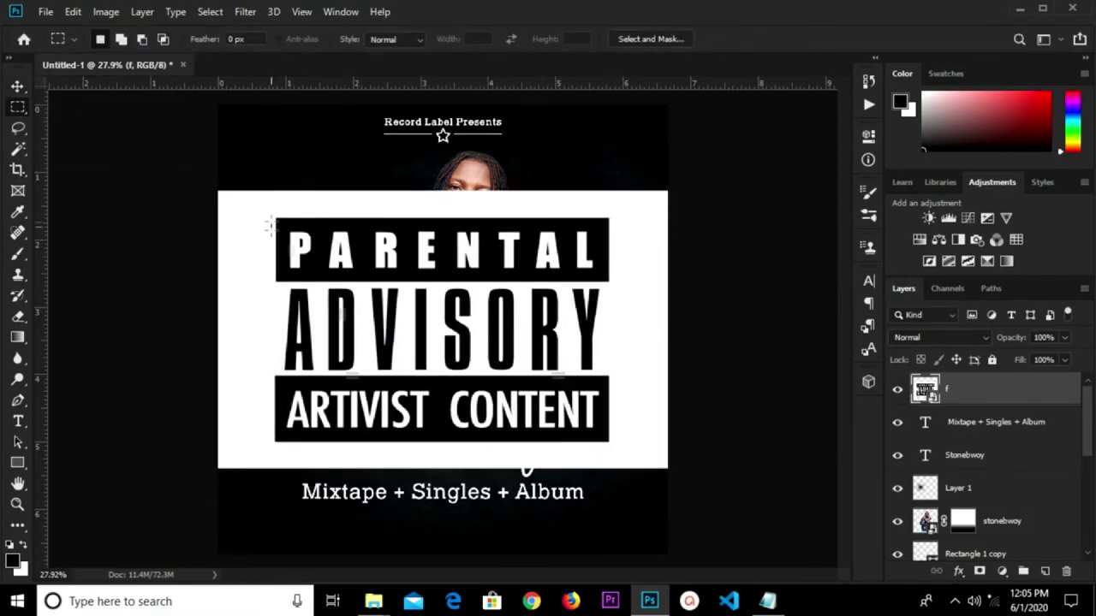
{"action": "left_click_drag", "start_coordinate": [266, 211], "coordinate": [614, 452]}
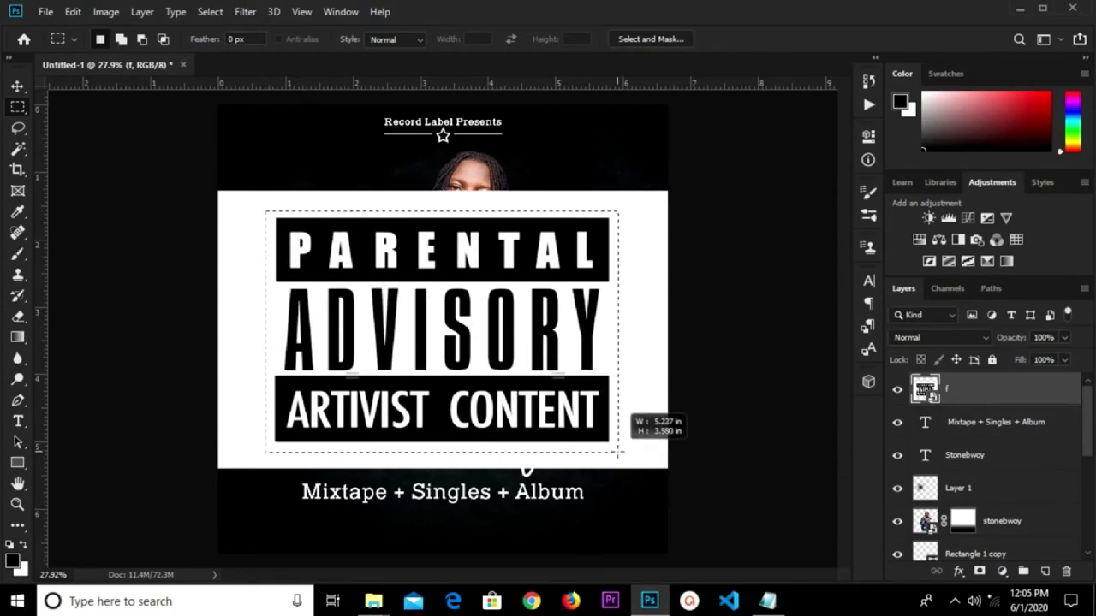
{"action": "left_click_drag", "start_coordinate": [614, 452], "coordinate": [619, 451]}
{"action": "key", "text": "Delete"}
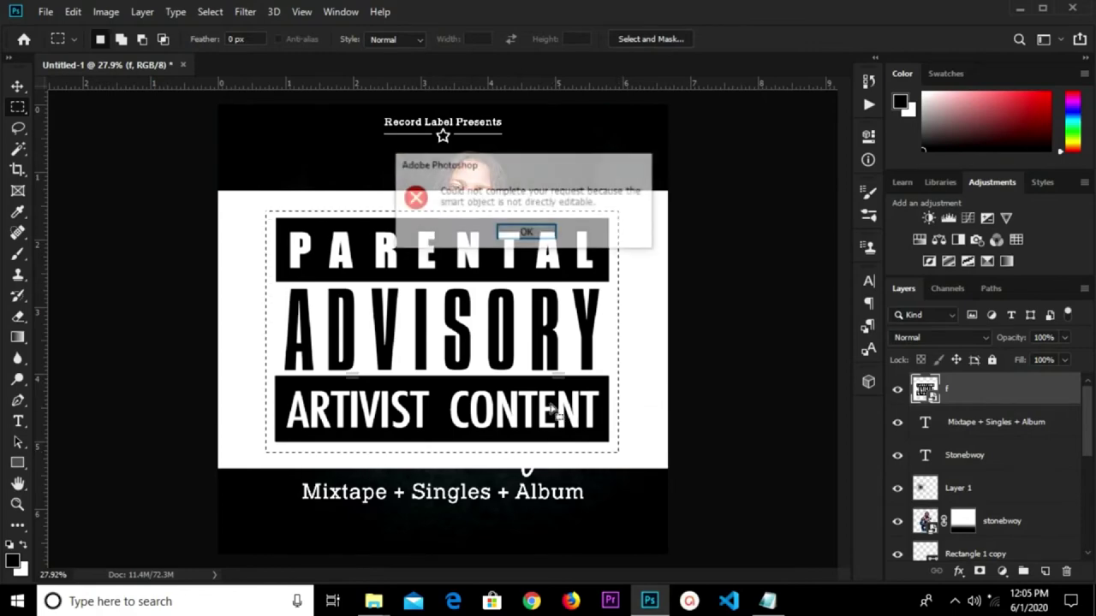
{"action": "left_click", "coordinate": [525, 233]}
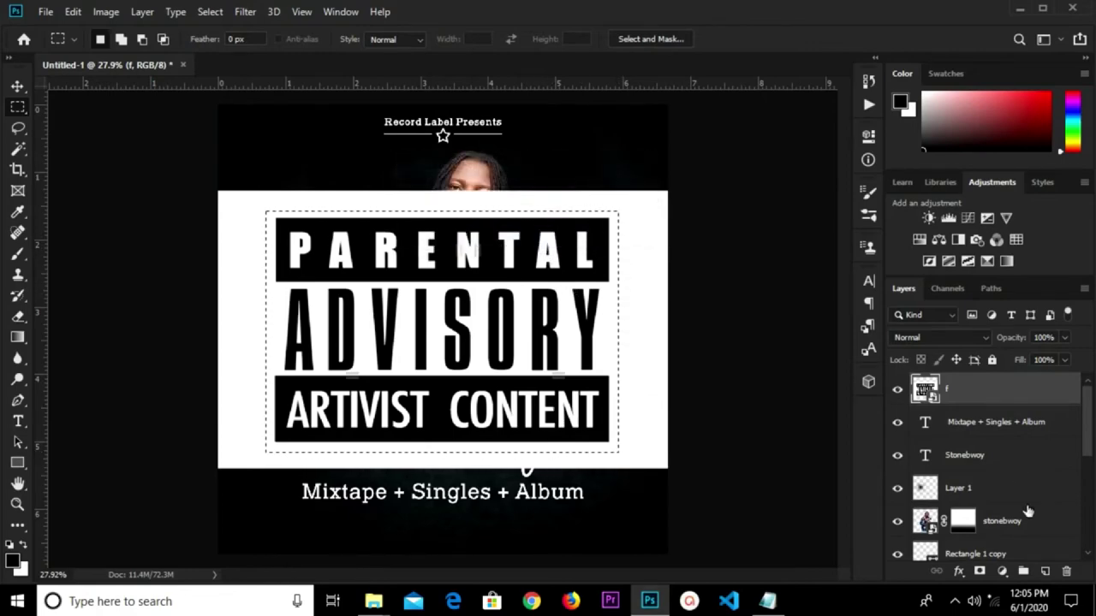
{"action": "left_click", "coordinate": [979, 572]}
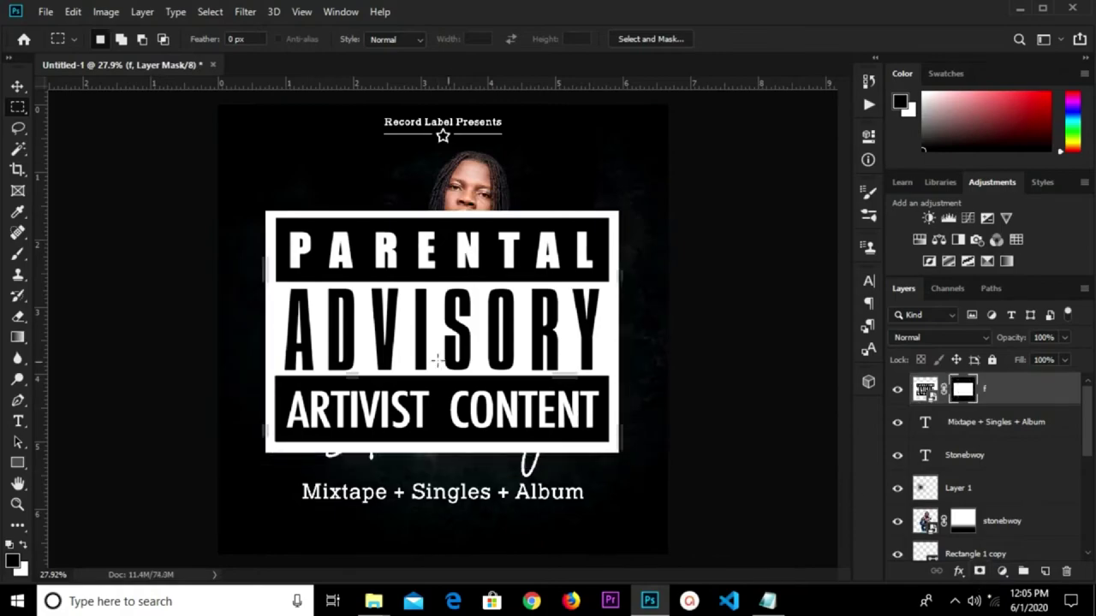
{"action": "key", "text": "v"}
{"action": "scroll", "coordinate": [445, 326], "scroll_direction": "down", "scroll_amount": 2}
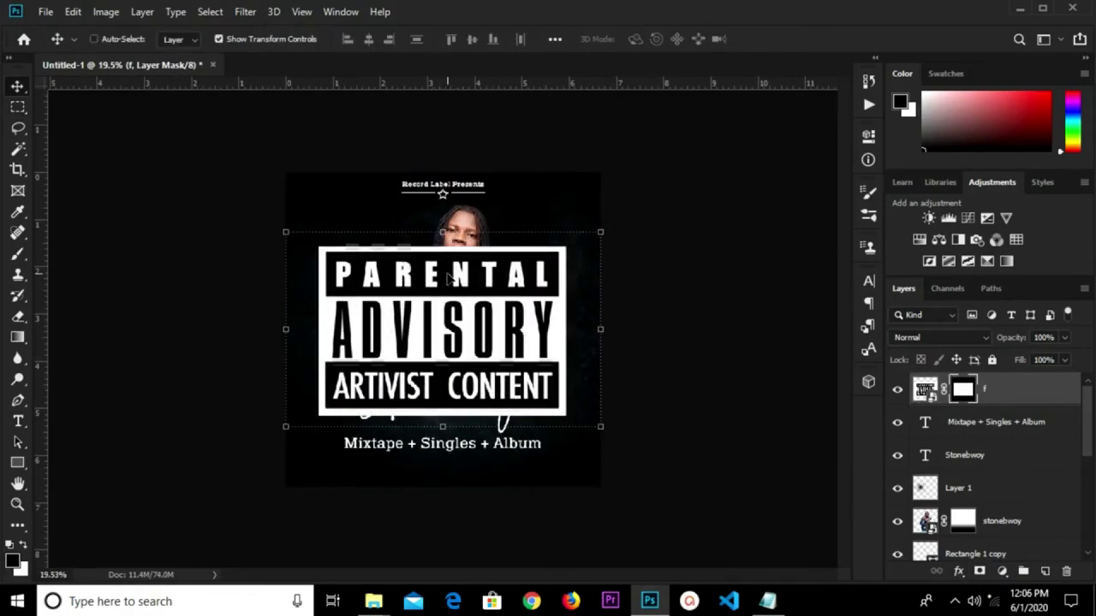
- Scale the parental advisory logo down to about 10% of its size
{"action": "key", "text": "ctrl+t"}
{"action": "mouse_move", "coordinate": [598, 230]}
{"action": "left_mouse_down"}
{"action": "mouse_move", "coordinate": [337, 379]}
{"action": "mouse_move", "coordinate": [323, 421]}
{"action": "mouse_move", "coordinate": [363, 462]}
{"action": "mouse_move", "coordinate": [439, 469]}
{"action": "left_mouse_up"}
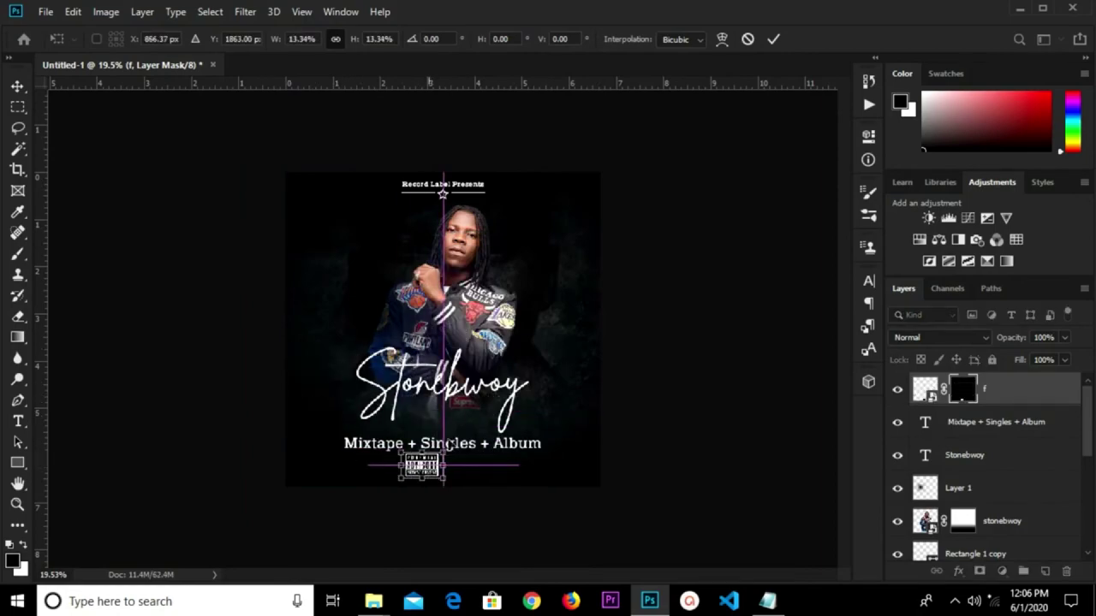
{"action": "scroll", "coordinate": [454, 520], "scroll_direction": "up", "scroll_amount": 3}
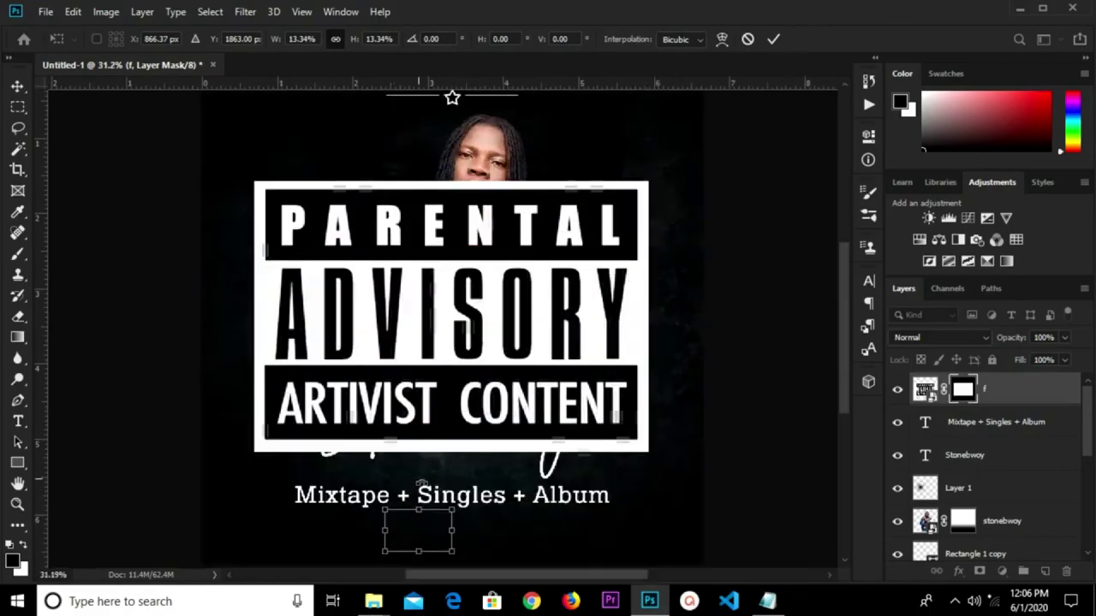
{"action": "left_click_drag", "start_coordinate": [456, 512], "coordinate": [441, 521]}
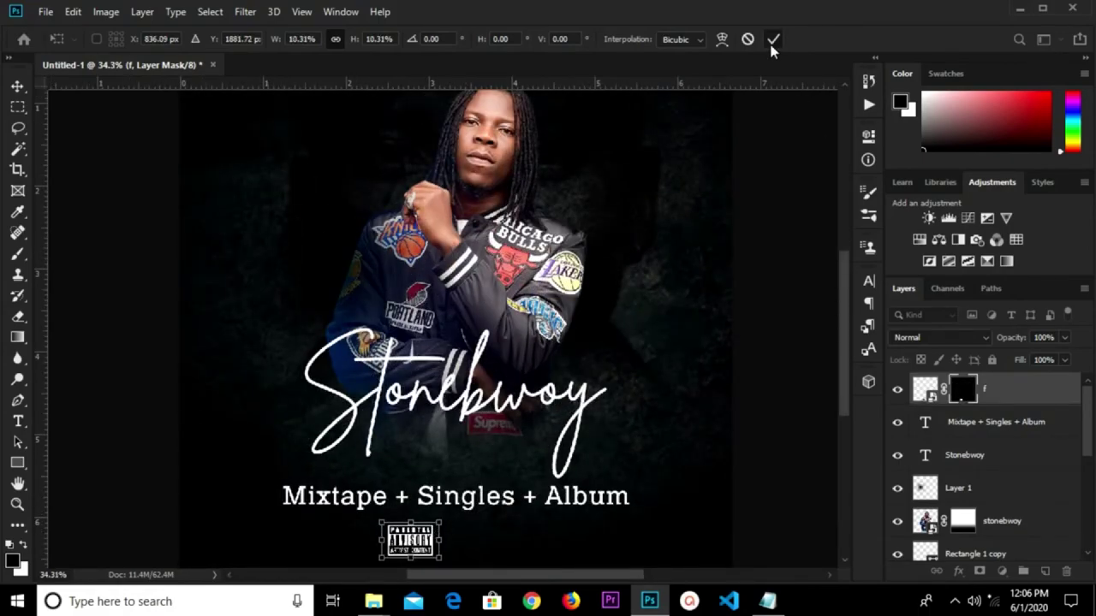
{"action": "key", "text": "Return"}
- Centre the logo horizontally on the canvas, then deselect
{"action": "key", "text": "ctrl+a"}
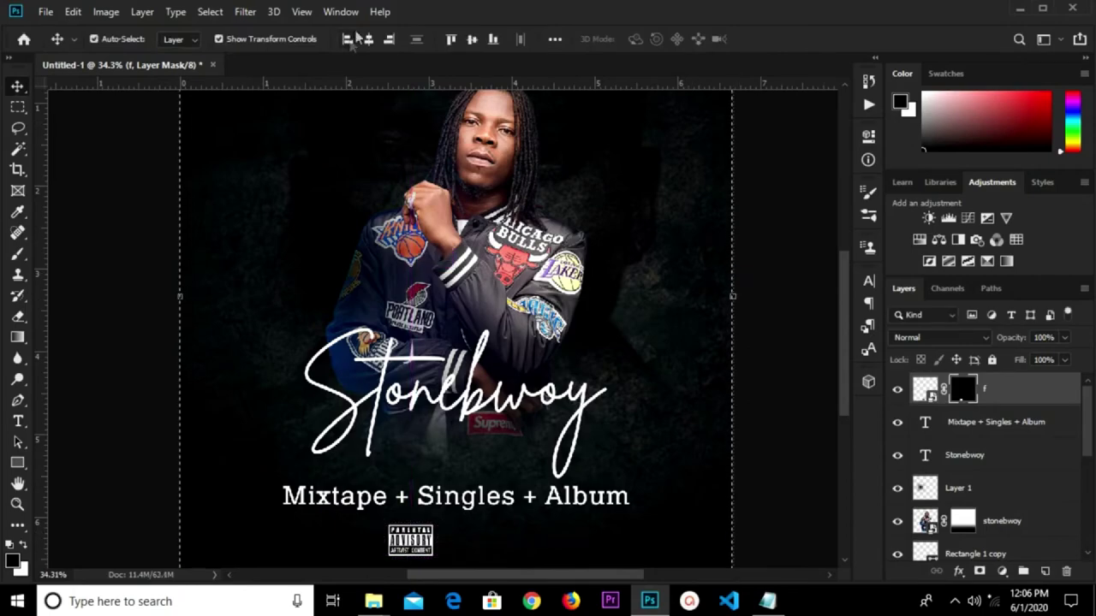
{"action": "left_click", "coordinate": [368, 40]}
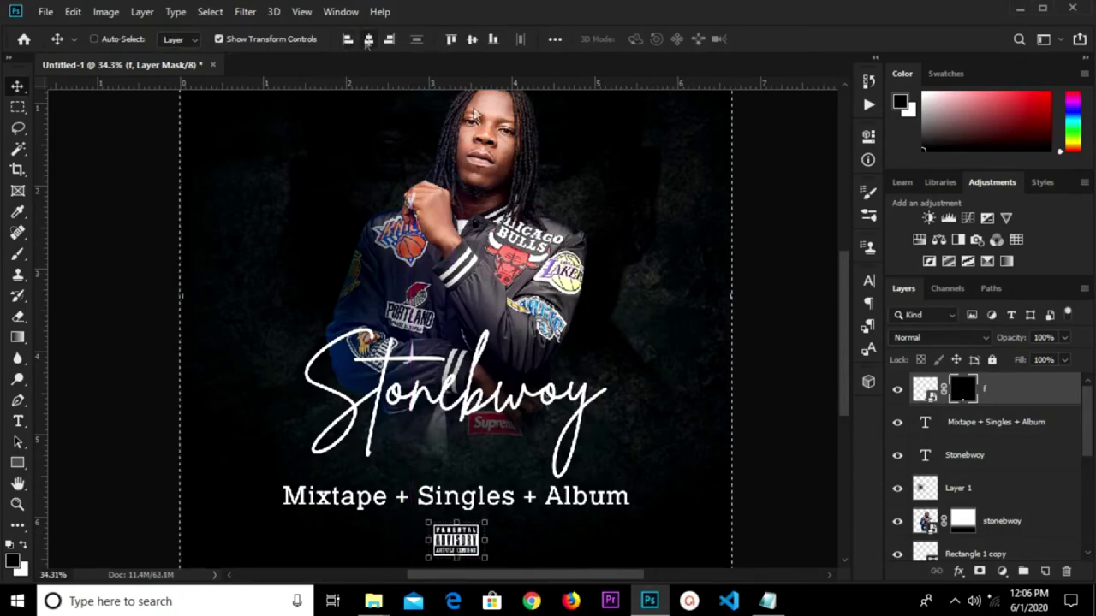
{"action": "key", "text": "ctrl+d"}
{"action": "scroll", "coordinate": [527, 267], "scroll_direction": "down", "scroll_amount": 2}
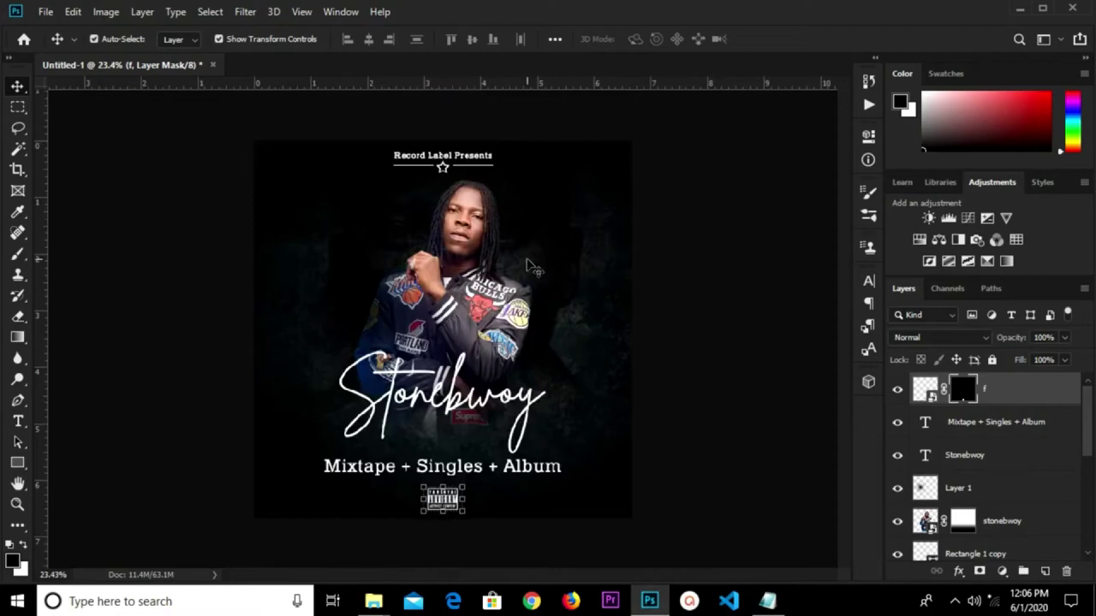
{"action": "left_click", "coordinate": [734, 298]}
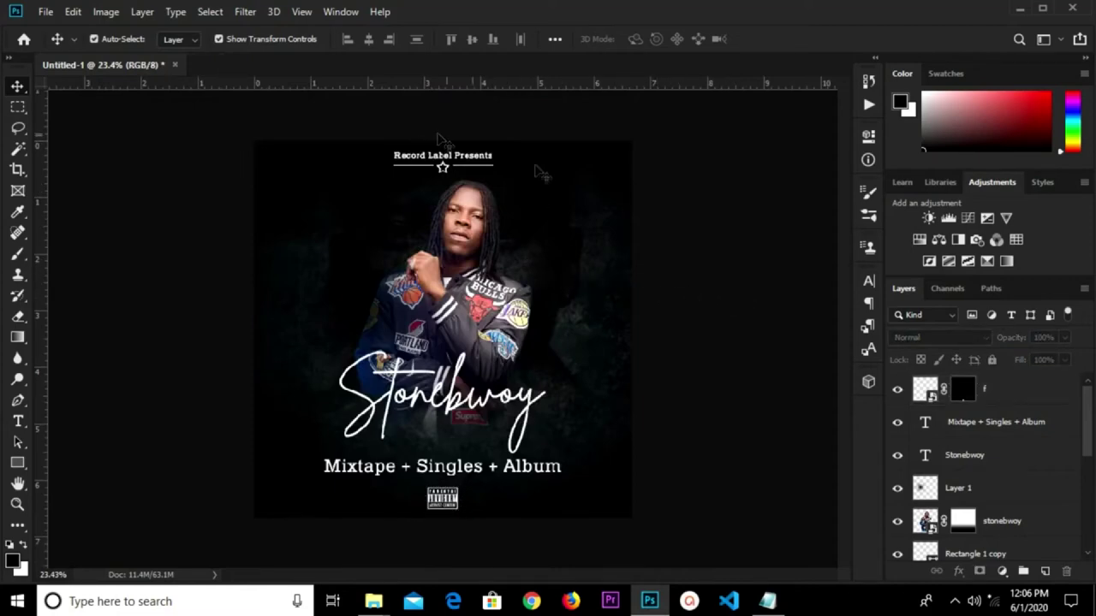
- Group the Record Label Presents through Rectangle 1 copy layers into Group 1
{"action": "scroll", "coordinate": [1031, 458], "scroll_direction": "down", "scroll_amount": 1}
{"action": "scroll", "coordinate": [1030, 462], "scroll_direction": "down", "scroll_amount": 2}
{"action": "scroll", "coordinate": [1023, 480], "scroll_direction": "down", "scroll_amount": 2}
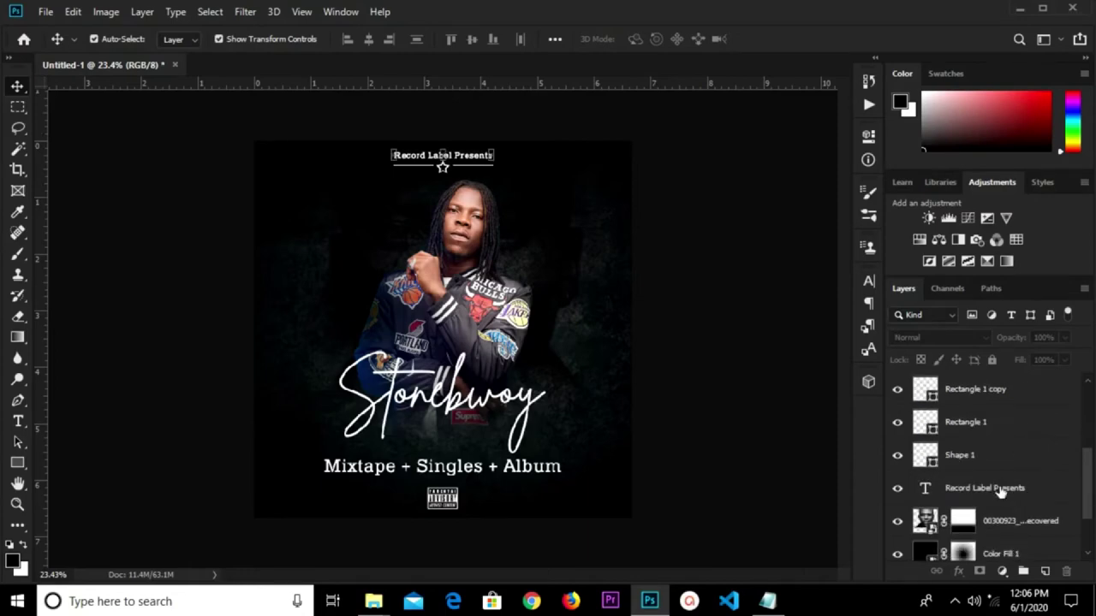
{"action": "left_click", "coordinate": [1000, 491]}
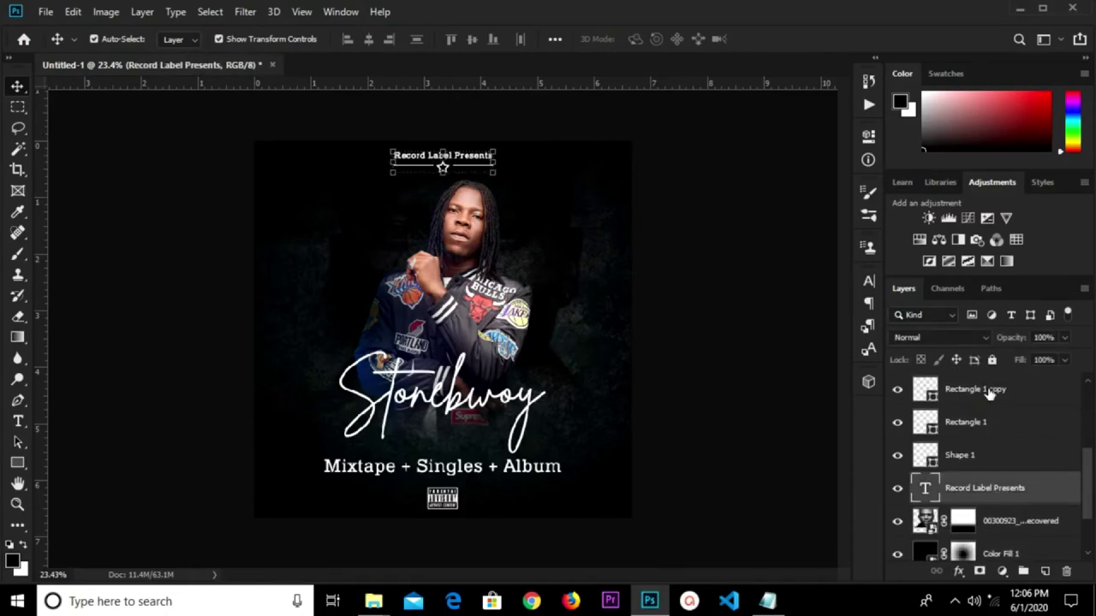
{"action": "left_click", "coordinate": [989, 390], "text": "shift"}
{"action": "key", "text": "ctrl+g"}
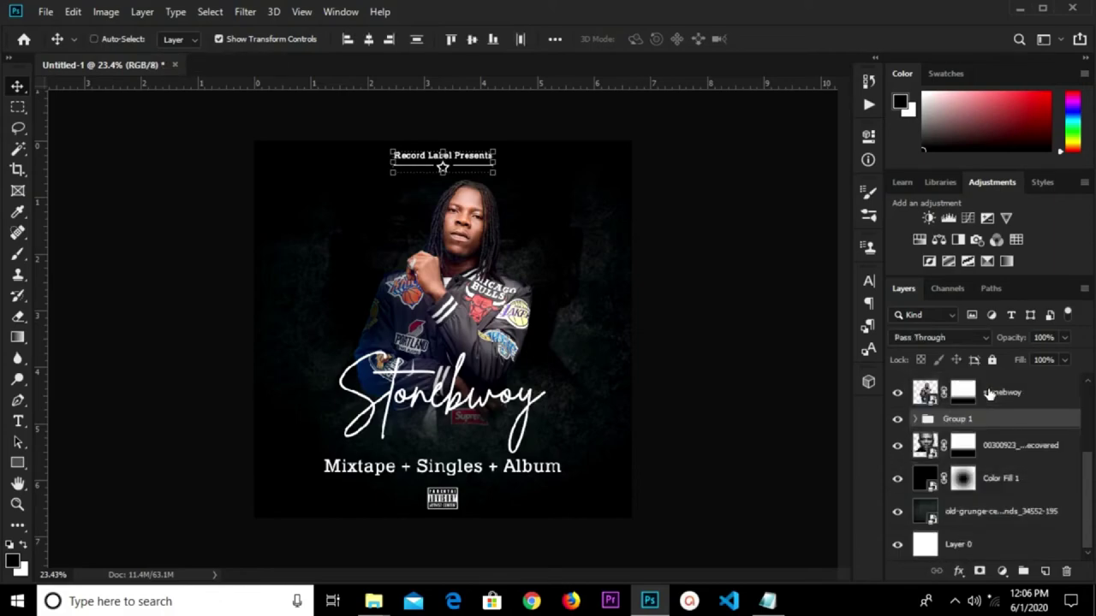
- Check Group 1's contents and nudge the heading group slightly lower
{"action": "left_click", "coordinate": [898, 419]}
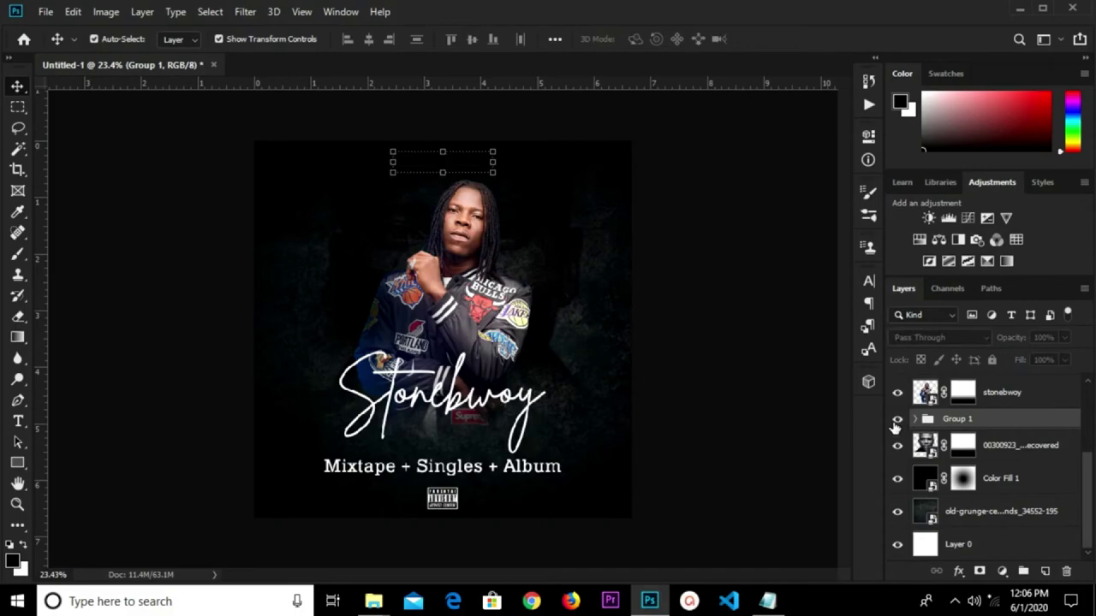
{"action": "left_click", "coordinate": [896, 422]}
{"action": "key", "text": "shift+Down"}
{"action": "key", "text": "shift+Down"}
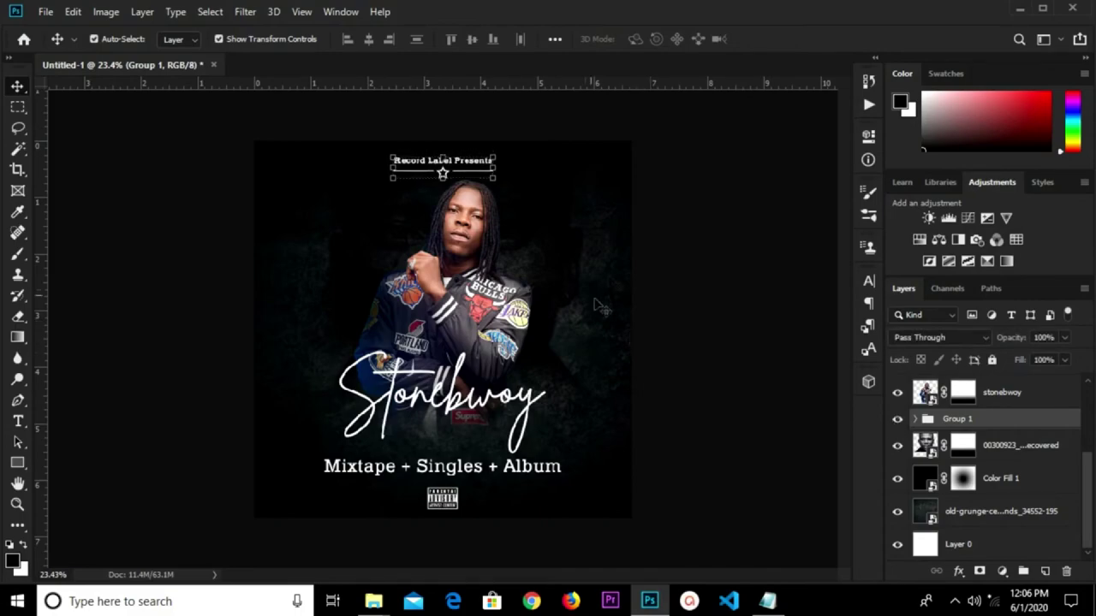
{"action": "key", "text": "shift+Down"}
{"action": "key", "text": "shift+Up"}
{"action": "left_click", "coordinate": [673, 239]}
- Draw a rectangle spanning the whole cover
{"action": "left_click", "coordinate": [17, 464]}
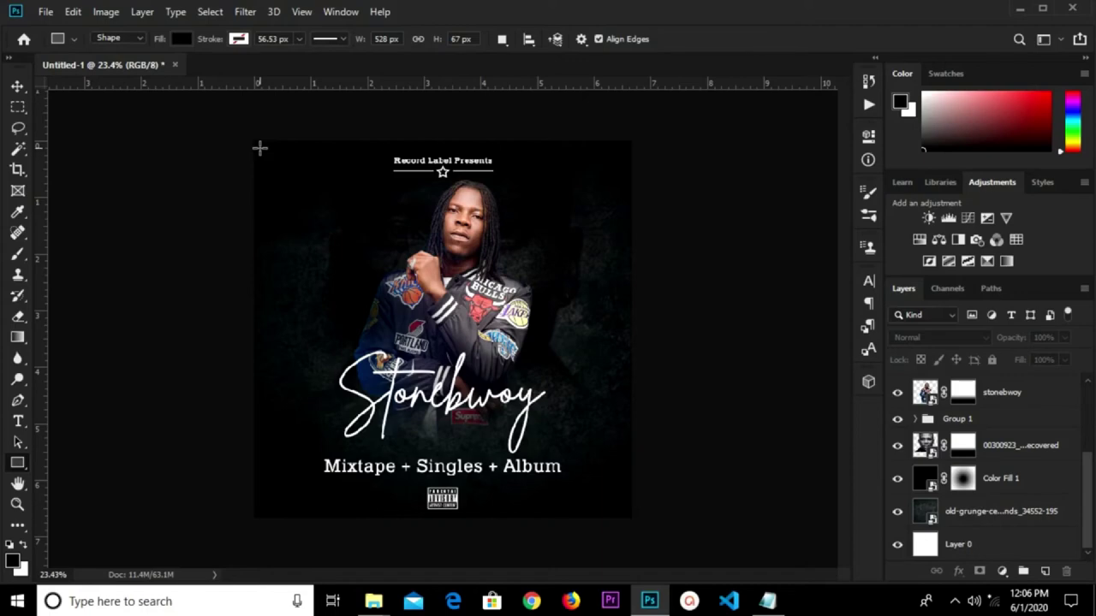
{"action": "mouse_move", "coordinate": [259, 148]}
{"action": "left_mouse_down"}
{"action": "mouse_move", "coordinate": [519, 355]}
{"action": "mouse_move", "coordinate": [580, 480]}
{"action": "mouse_move", "coordinate": [625, 511]}
{"action": "left_mouse_up"}
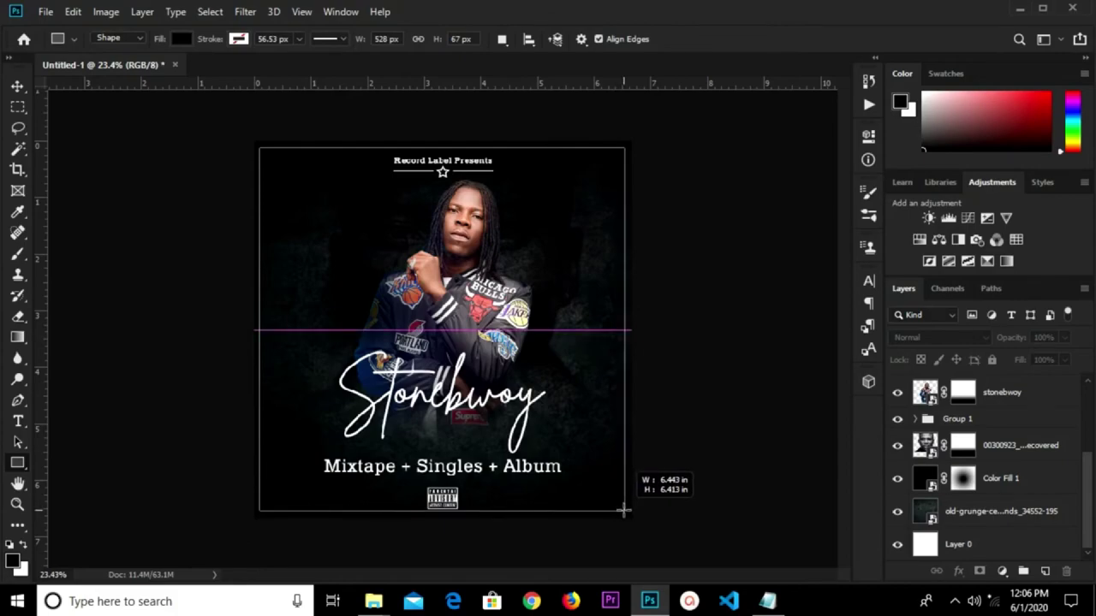
{"action": "left_click_drag", "start_coordinate": [625, 510], "coordinate": [626, 512]}
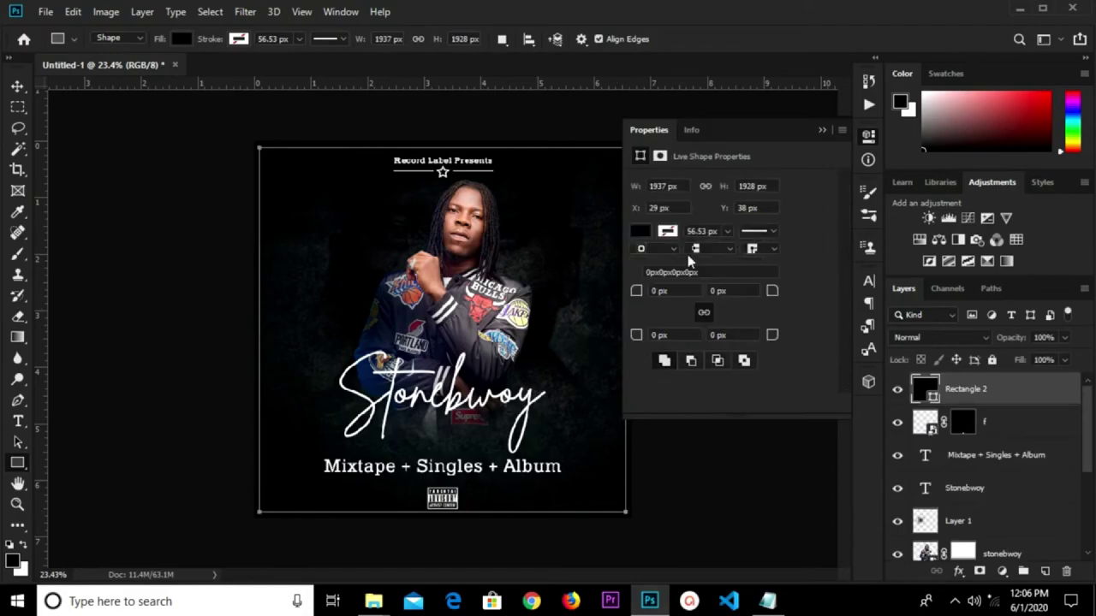
- Give the rectangle no fill and a 3 px white stroke
{"action": "left_click", "coordinate": [641, 231]}
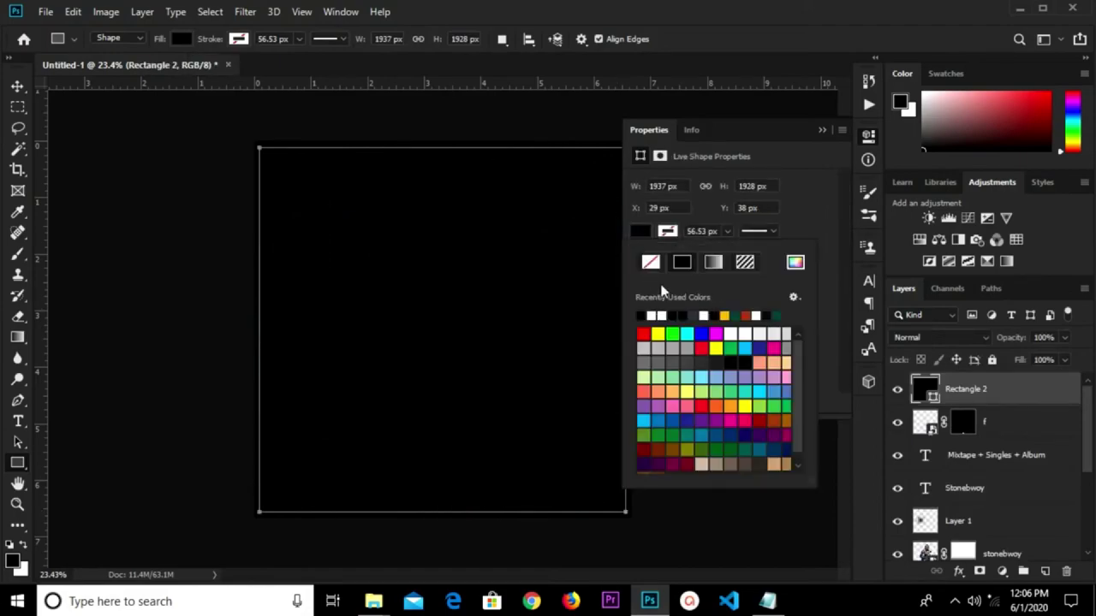
{"action": "left_click", "coordinate": [652, 262]}
{"action": "left_click", "coordinate": [668, 231]}
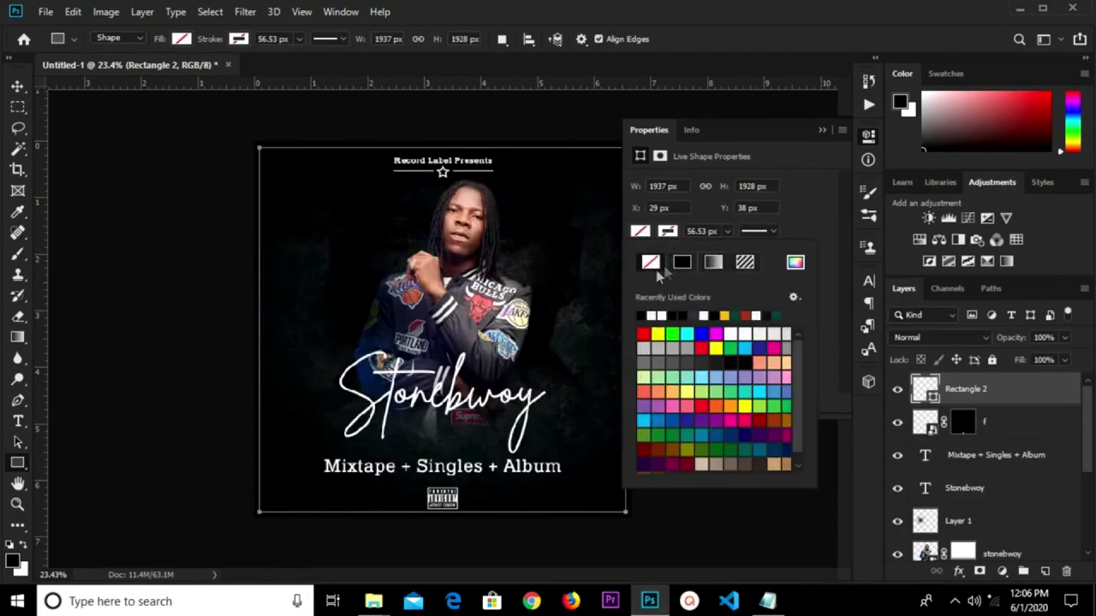
{"action": "left_click", "coordinate": [660, 316]}
{"action": "left_click", "coordinate": [708, 232]}
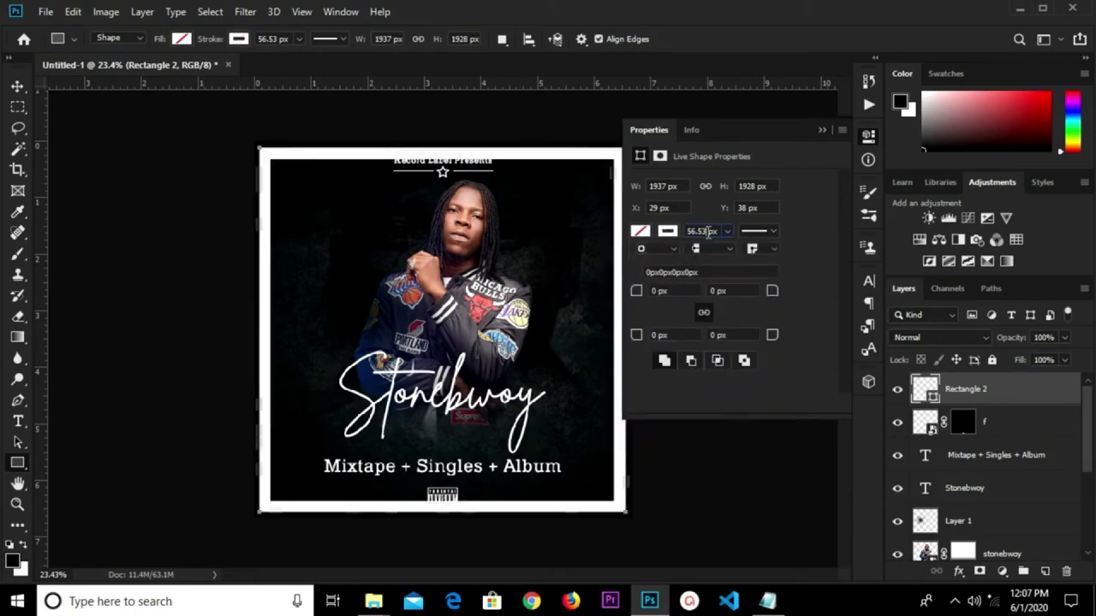
{"action": "type", "text": "3"}
{"action": "key", "text": "Return"}
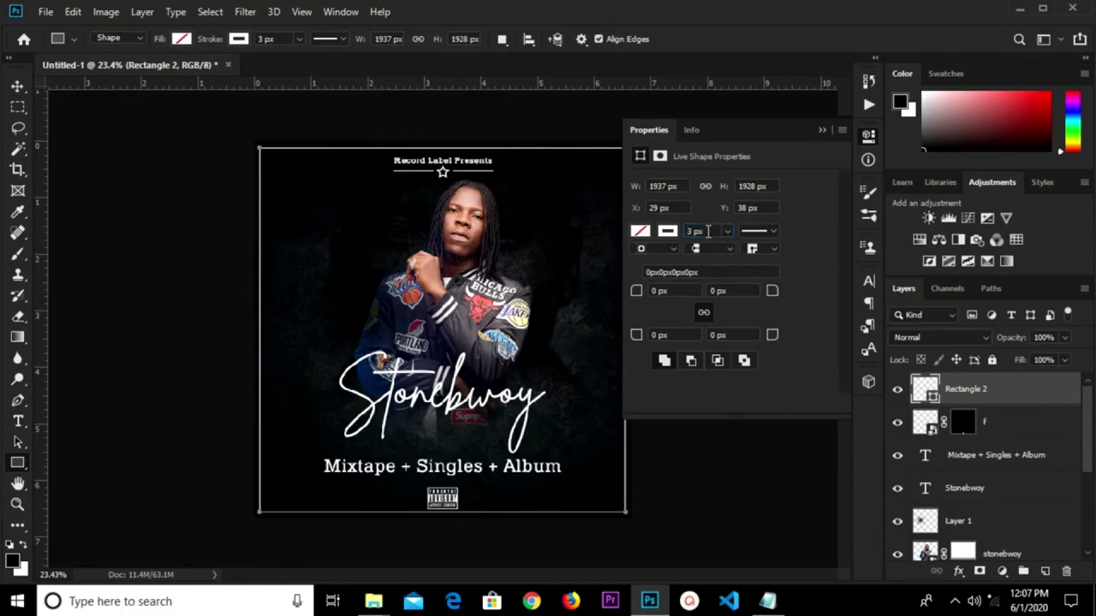
{"action": "left_click", "coordinate": [821, 131]}
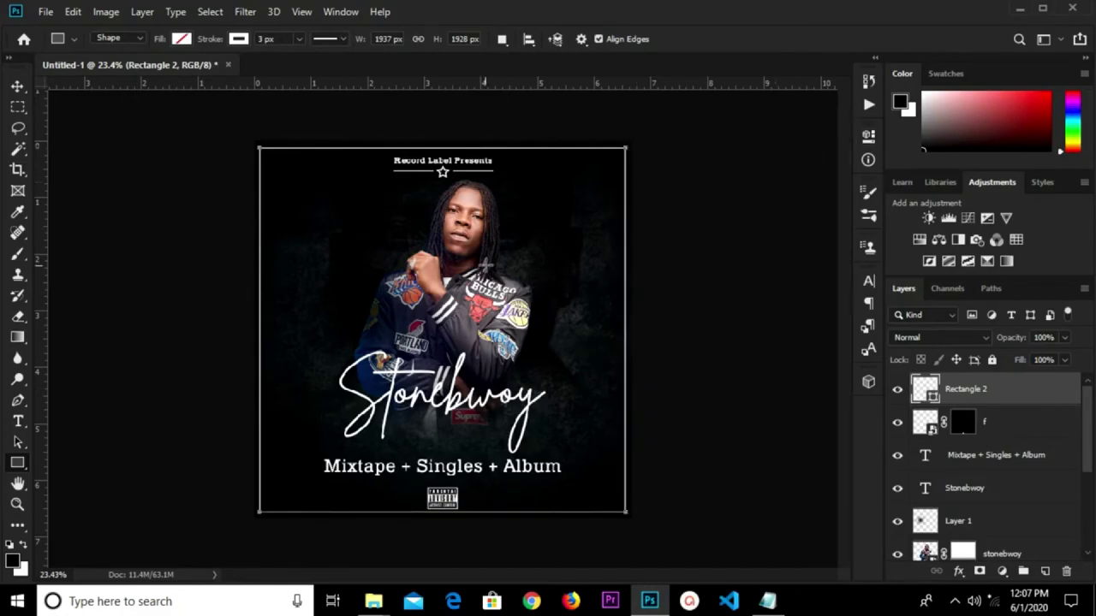
- Embed the Free-Boombox-Template-1 image and convert it to a smart object
{"action": "key", "text": "v"}
{"action": "left_click", "coordinate": [452, 505]}
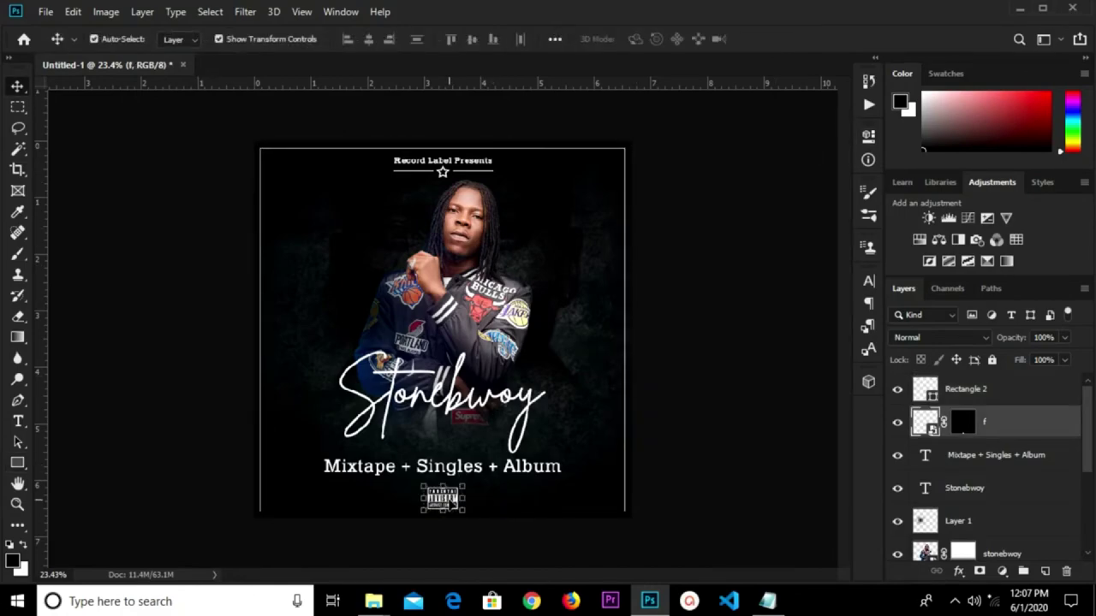
{"action": "scroll", "coordinate": [613, 396], "scroll_direction": "up", "scroll_amount": 1}
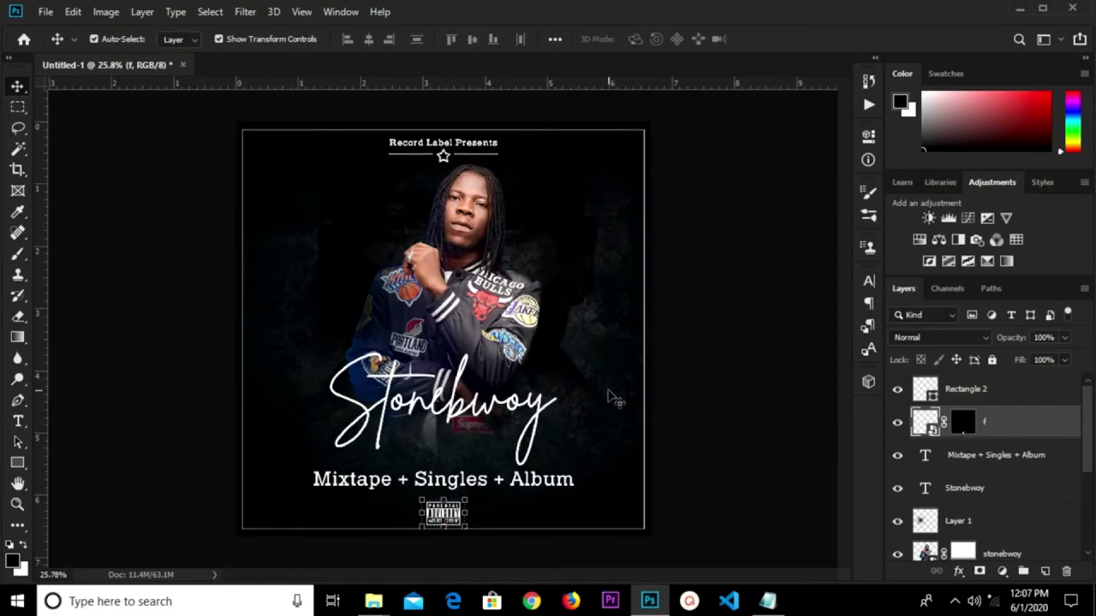
{"action": "left_click", "coordinate": [707, 312]}
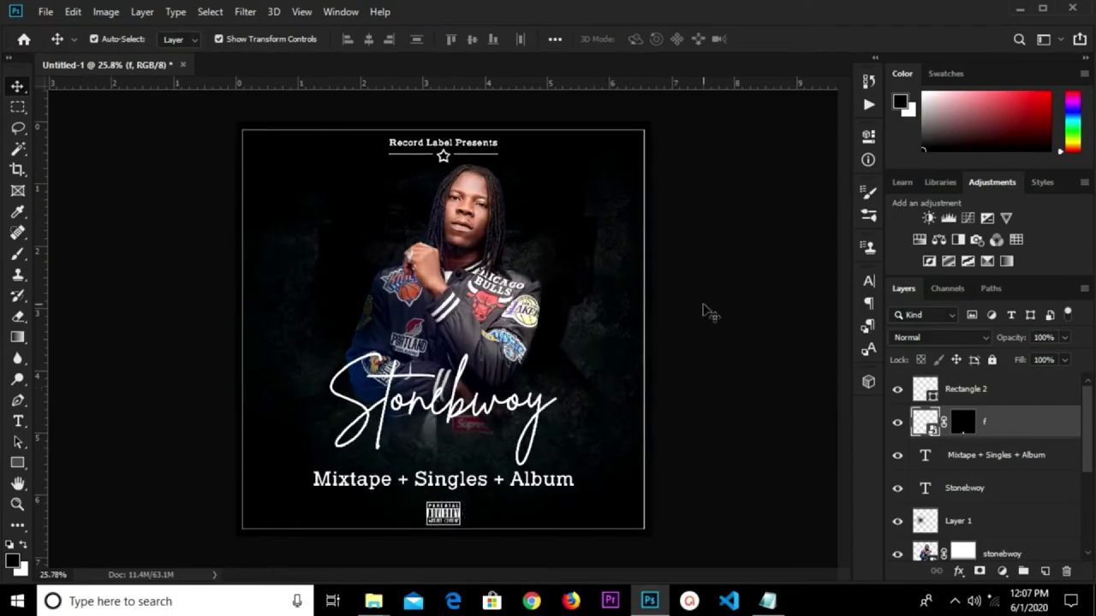
{"action": "left_click", "coordinate": [45, 11]}
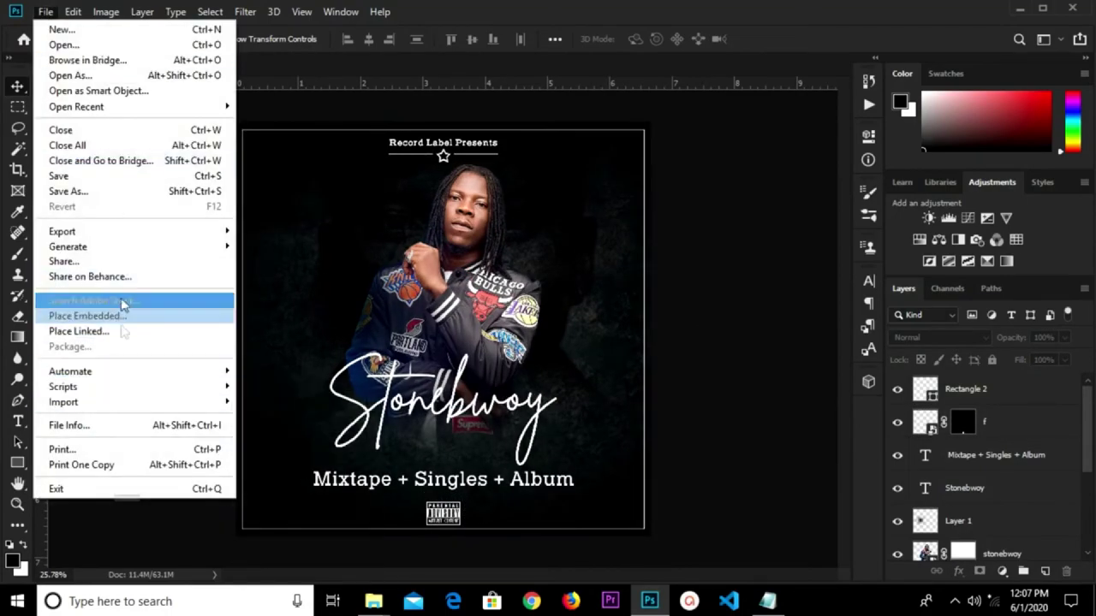
{"action": "left_click", "coordinate": [125, 319]}
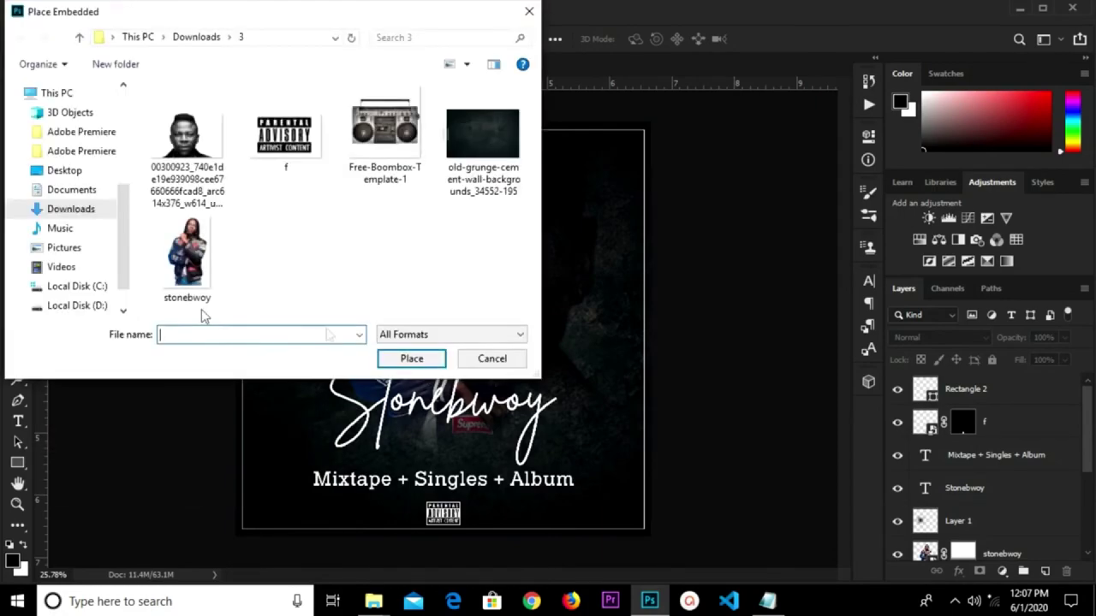
{"action": "left_click", "coordinate": [384, 135]}
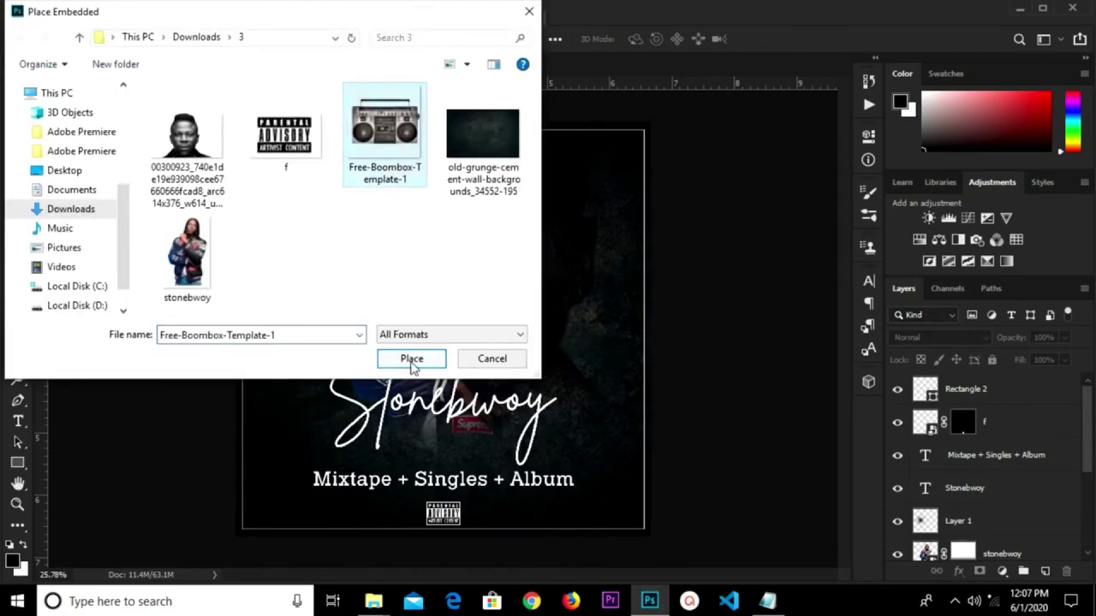
{"action": "left_click", "coordinate": [411, 359]}
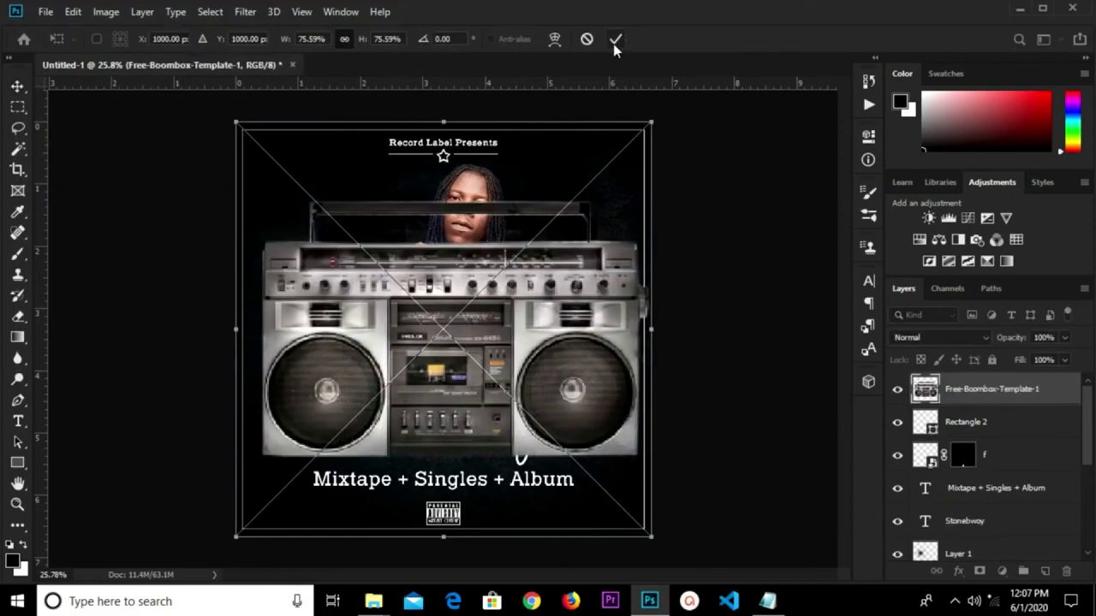
{"action": "right_click", "coordinate": [971, 387]}
{"action": "left_click", "coordinate": [830, 166]}
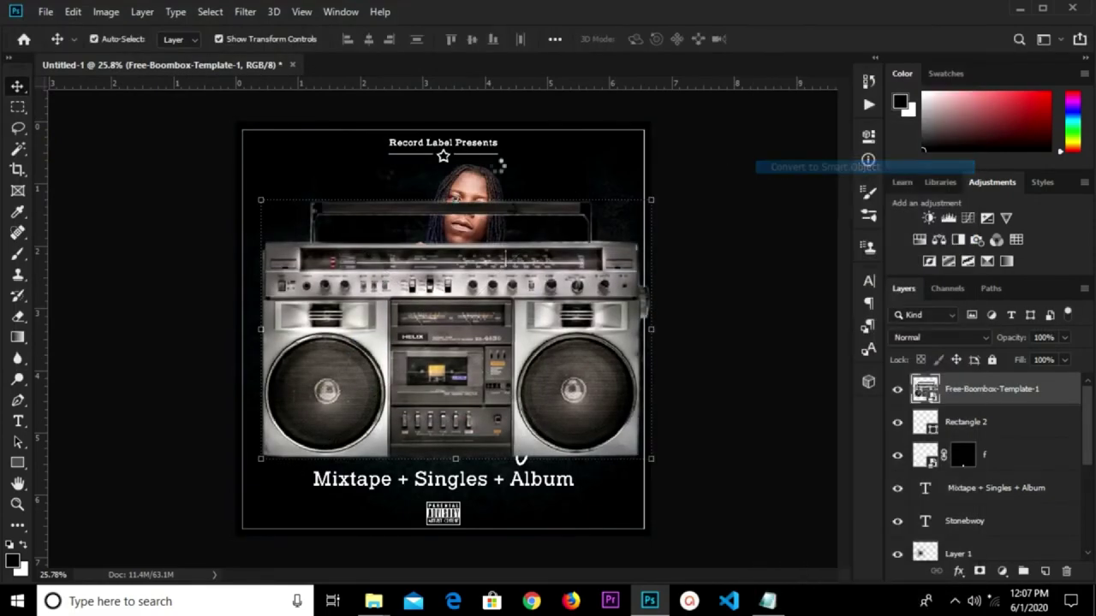
- Scale the boombox to about 15% and move it to the bottom-right corner
{"action": "key", "text": "ctrl+t"}
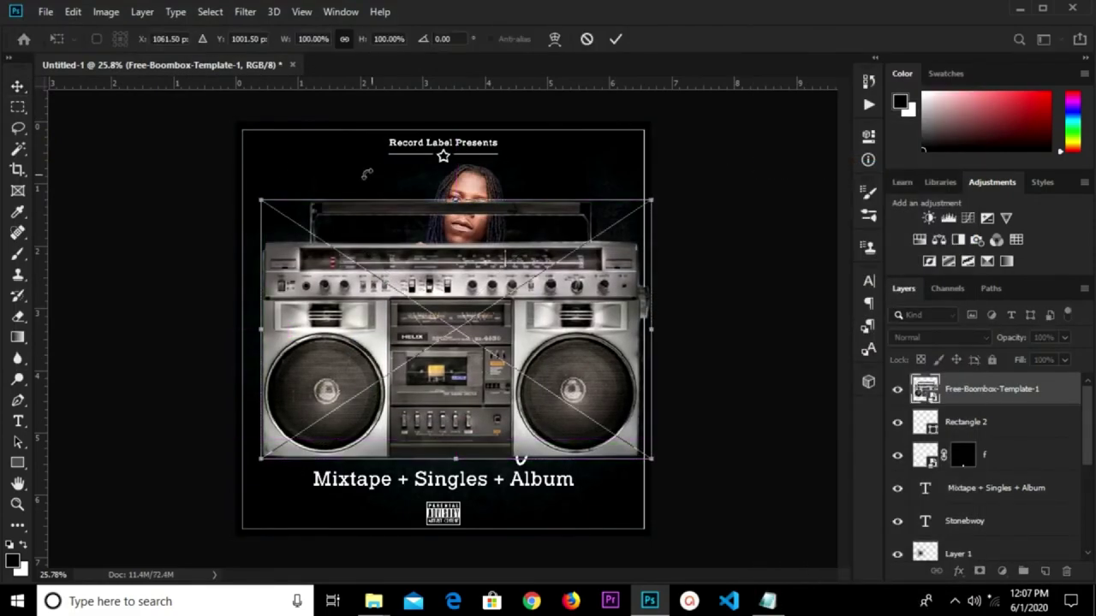
{"action": "left_click_drag", "start_coordinate": [257, 195], "coordinate": [542, 491]}
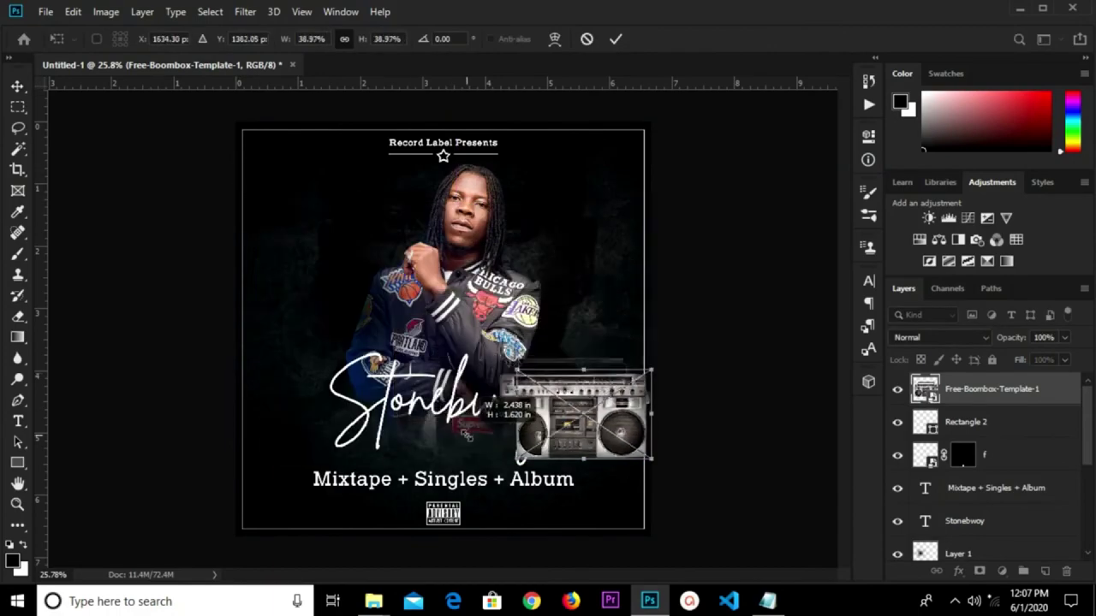
{"action": "left_click_drag", "start_coordinate": [621, 439], "coordinate": [605, 507]}
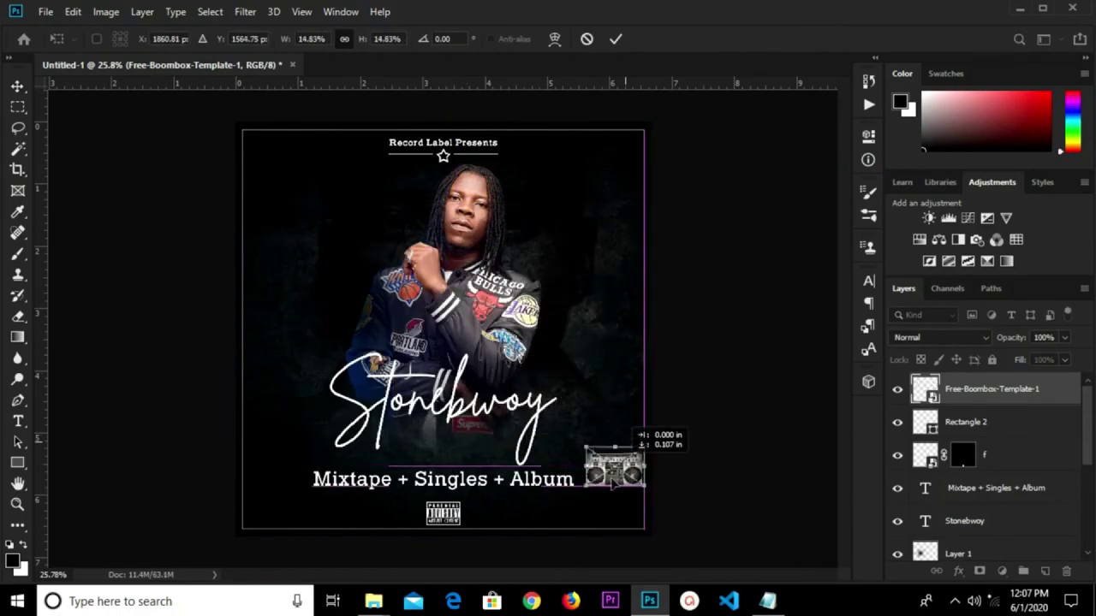
{"action": "left_click", "coordinate": [614, 39]}
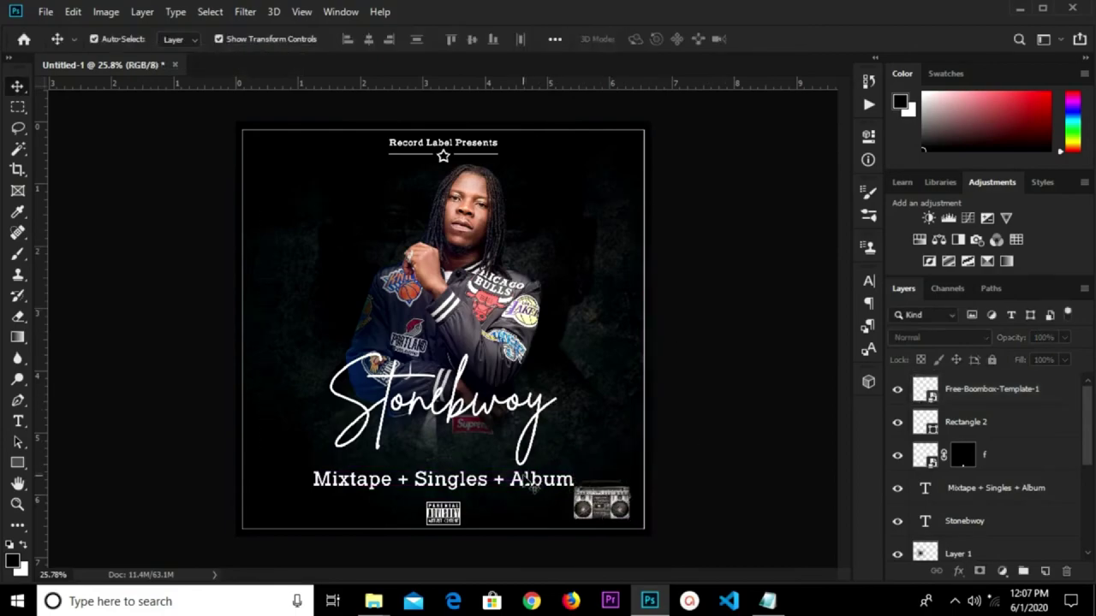
- Raise the subtitle text slightly, then reselect the boombox layer
{"action": "left_click_drag", "start_coordinate": [531, 488], "coordinate": [530, 483]}
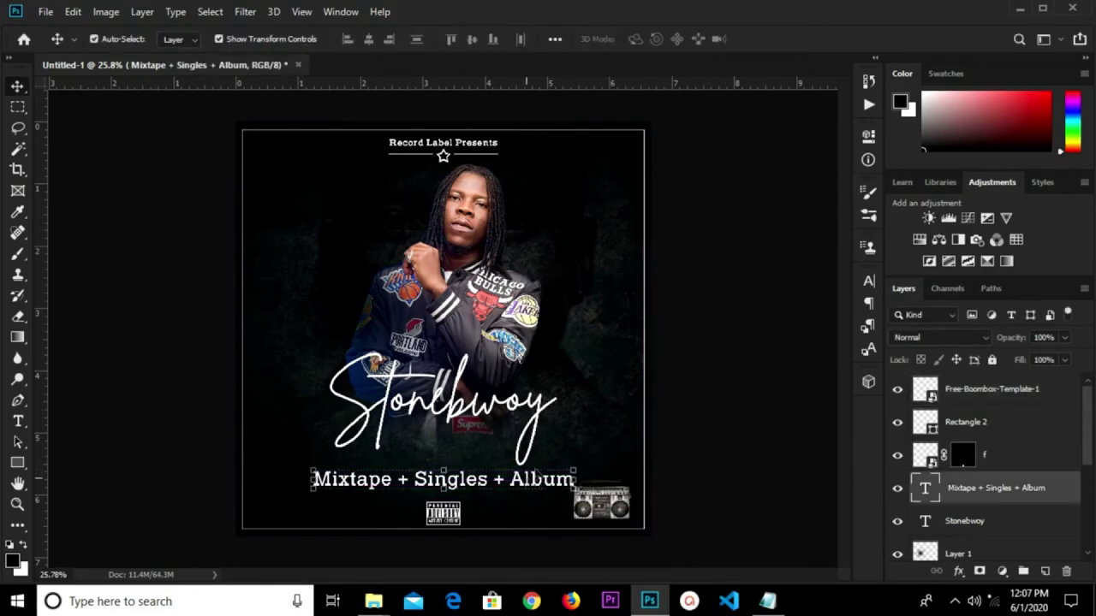
{"action": "key", "text": "shift+Up"}
{"action": "key", "text": "shift+Up"}
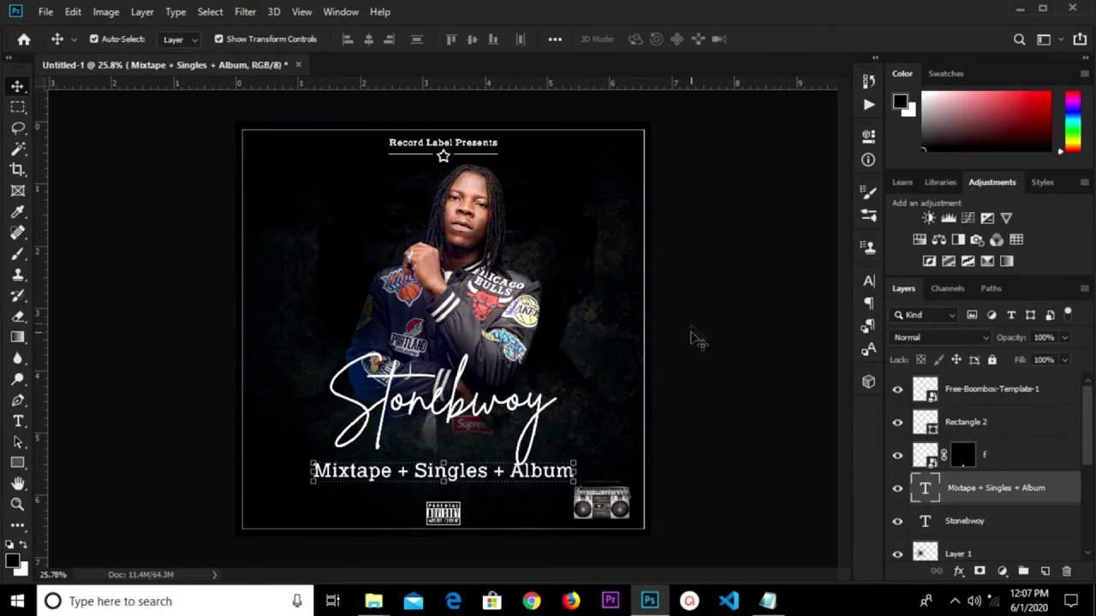
{"action": "key", "text": "shift+Up"}
{"action": "left_click", "coordinate": [698, 342]}
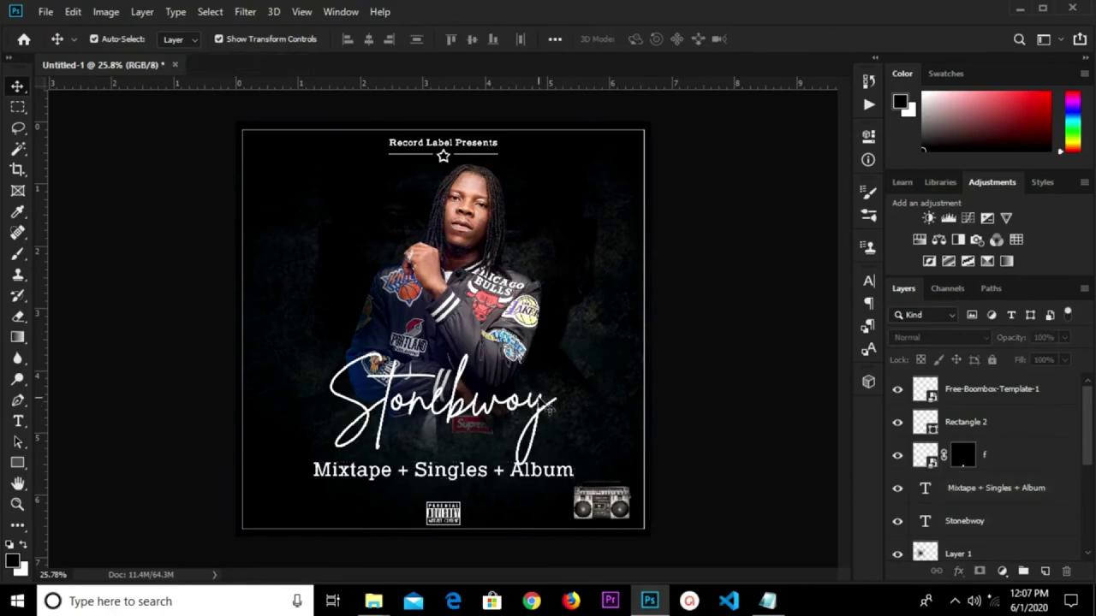
{"action": "left_click", "coordinate": [550, 411]}
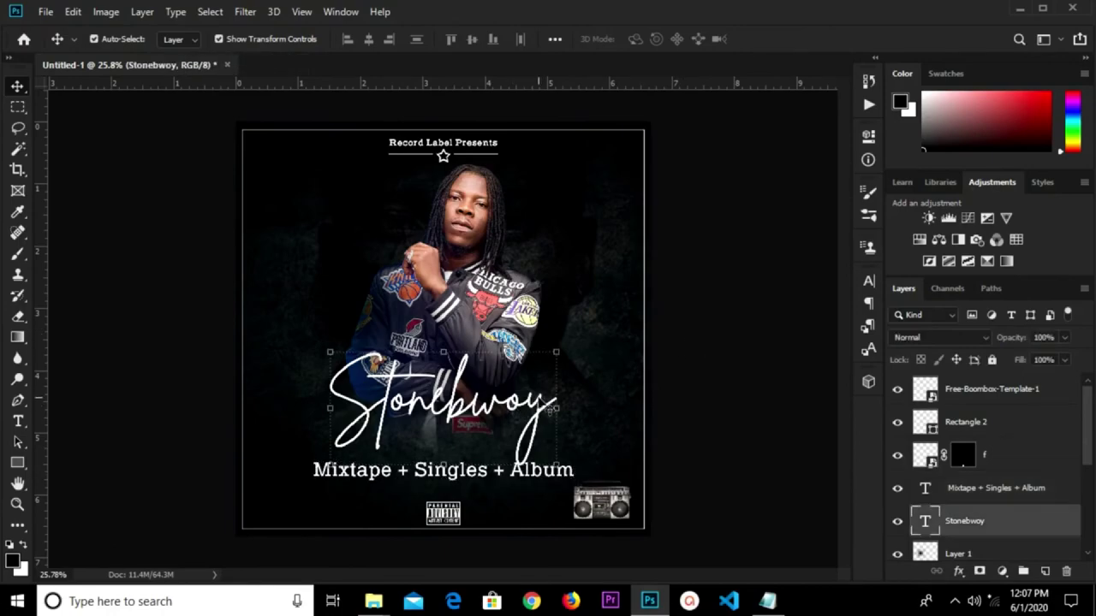
{"action": "left_click", "coordinate": [599, 492]}
{"action": "left_click", "coordinate": [690, 441]}
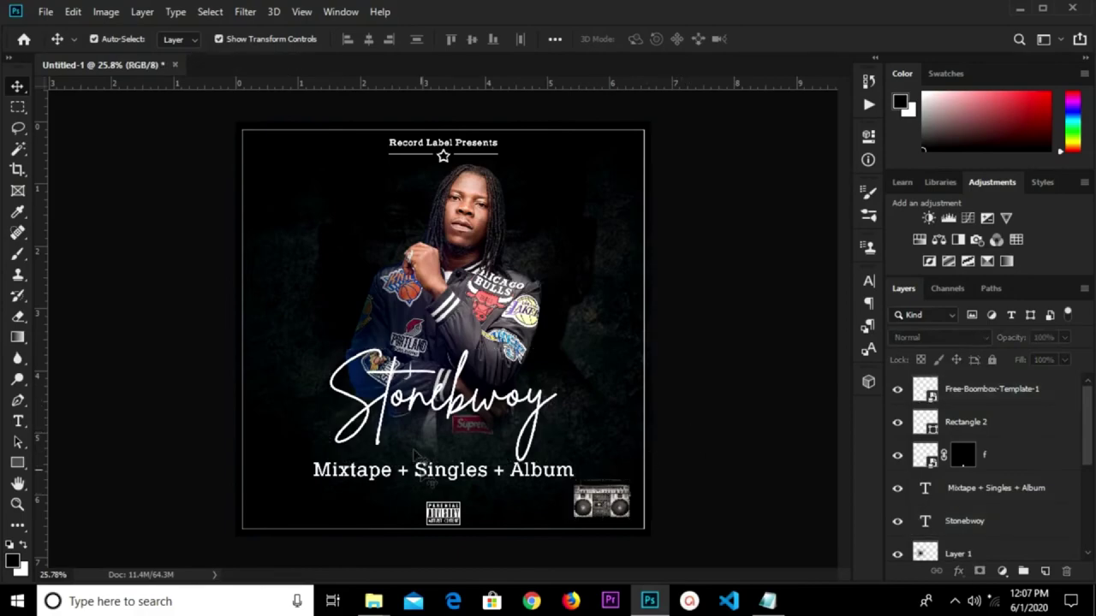
- Draw a white-filled circle over the boombox in the bottom-right corner
{"action": "left_click", "coordinate": [23, 466]}
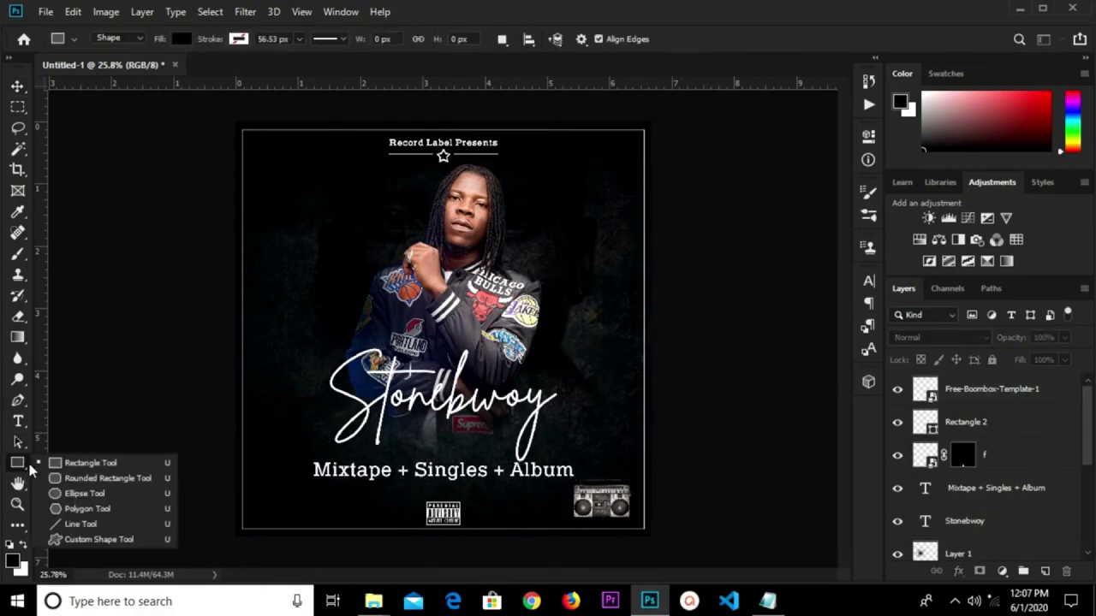
{"action": "left_click", "coordinate": [77, 494]}
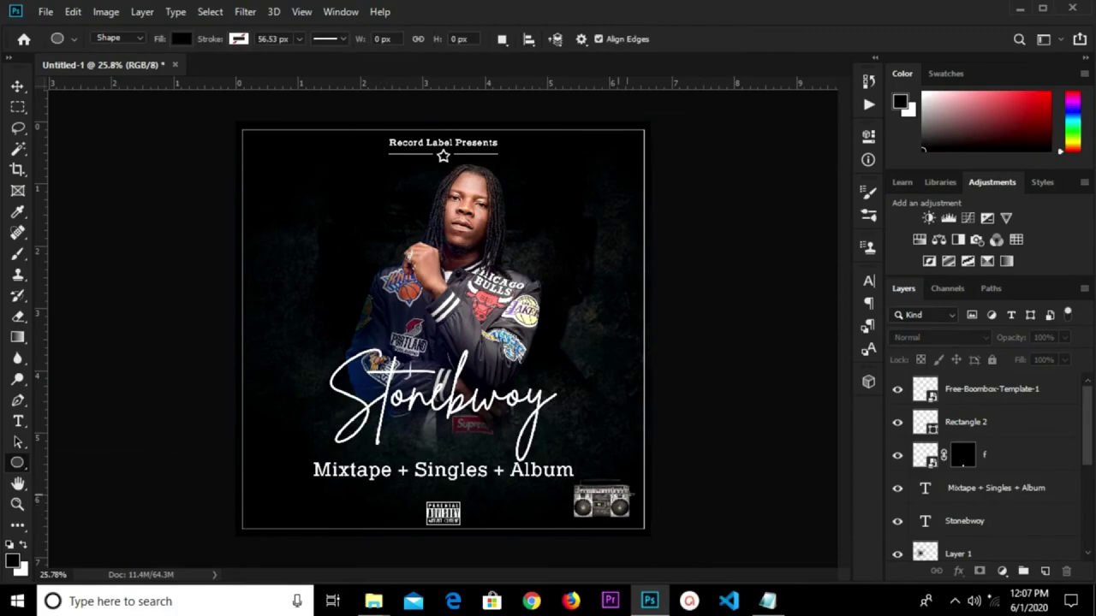
{"action": "left_click_drag", "start_coordinate": [557, 454], "coordinate": [657, 544]}
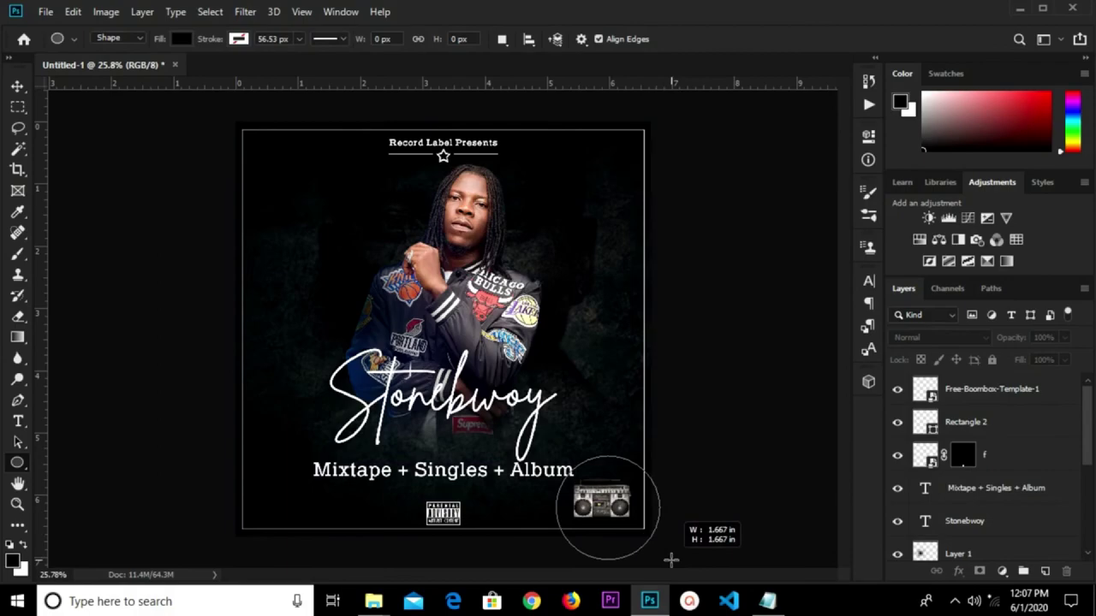
{"action": "left_click_drag", "start_coordinate": [656, 545], "coordinate": [659, 560]}
{"action": "left_click", "coordinate": [641, 257]}
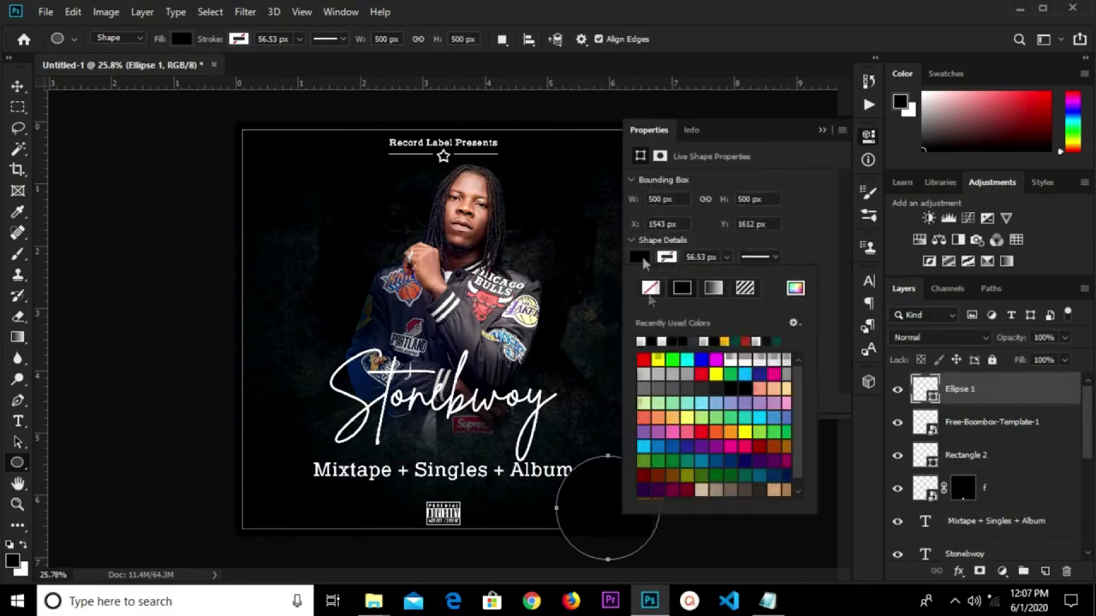
{"action": "left_click", "coordinate": [642, 341]}
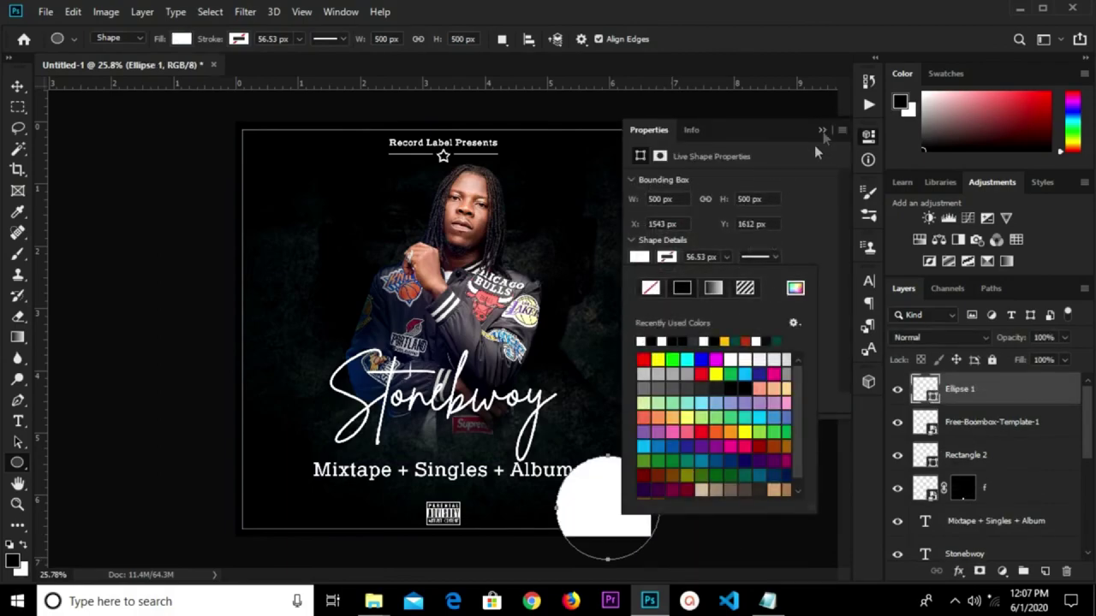
{"action": "left_click", "coordinate": [822, 130]}
- Move the Ellipse 1 layer below the boombox layer
{"action": "key", "text": "v"}
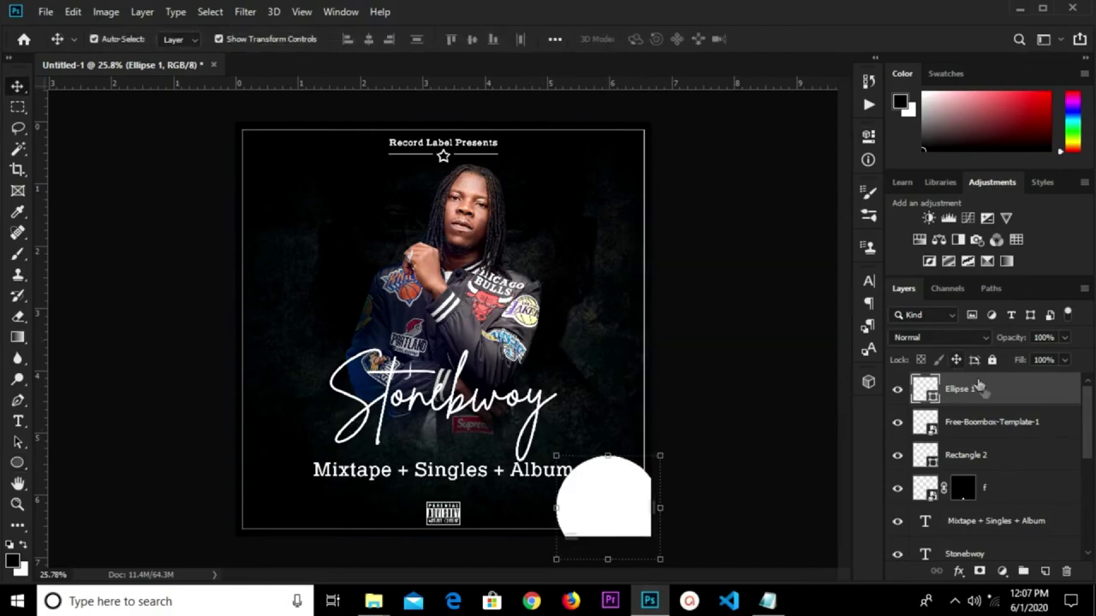
{"action": "left_click_drag", "start_coordinate": [981, 388], "coordinate": [993, 442]}
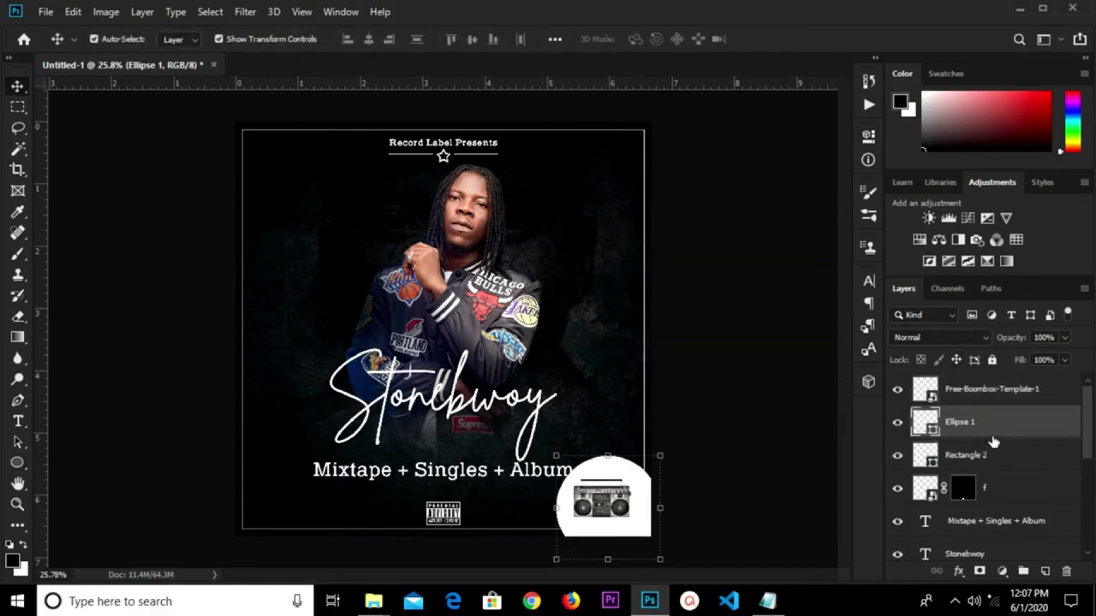
{"action": "mouse_move", "coordinate": [990, 438]}
{"action": "left_mouse_down"}
{"action": "mouse_move", "coordinate": [984, 559]}
{"action": "mouse_move", "coordinate": [979, 479]}
{"action": "left_mouse_up"}
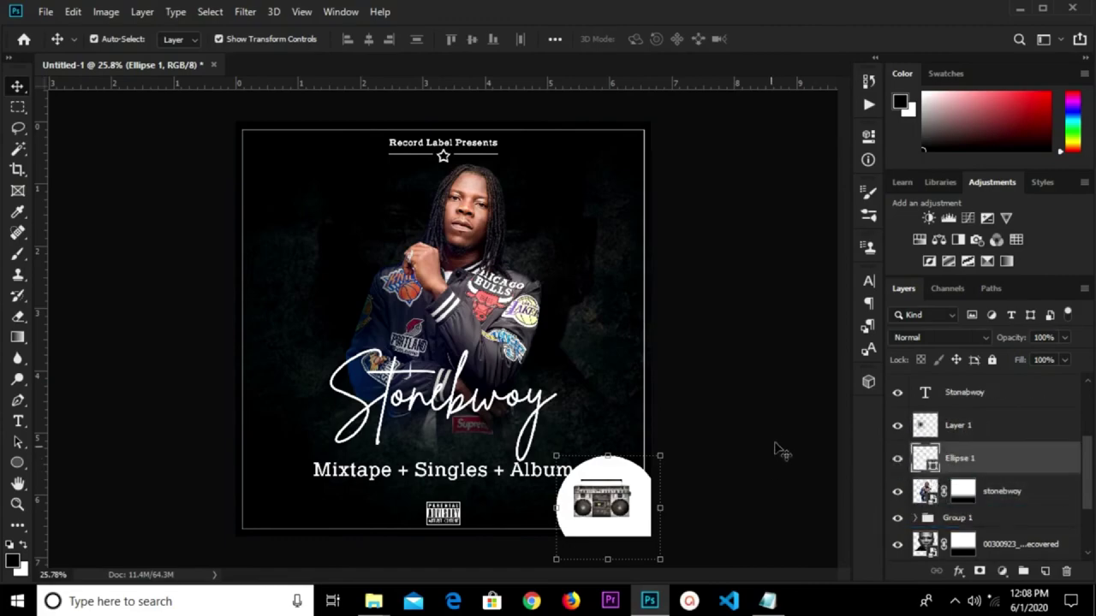
- Convert the Ellipse 1 circle layer to a smart object
{"action": "left_click", "coordinate": [650, 504]}
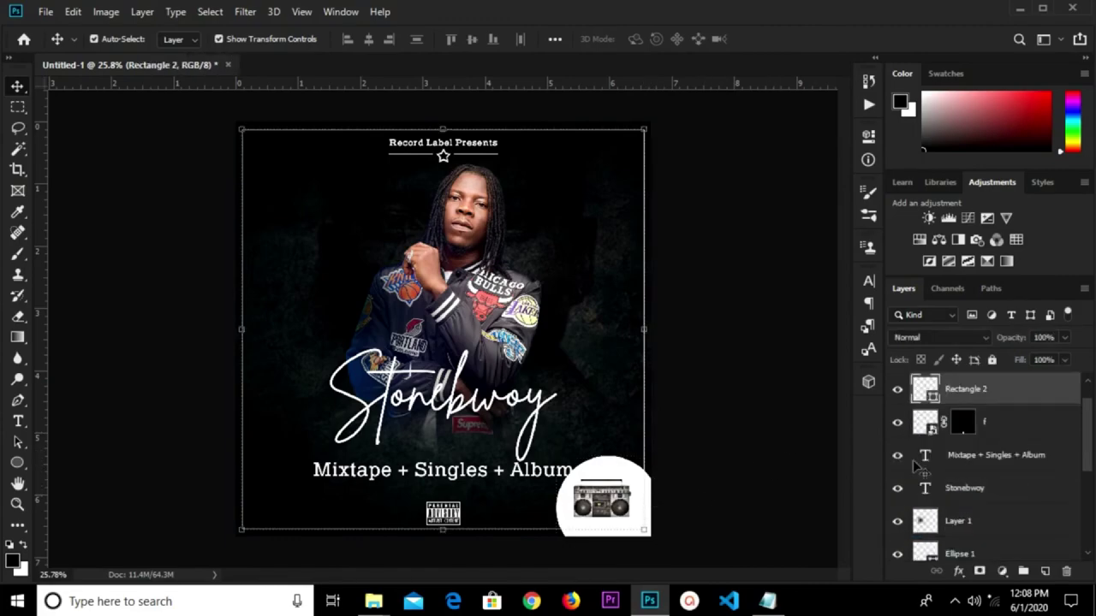
{"action": "scroll", "coordinate": [1003, 428], "scroll_direction": "down", "scroll_amount": 1}
{"action": "scroll", "coordinate": [1000, 419], "scroll_direction": "down", "scroll_amount": 2}
{"action": "scroll", "coordinate": [998, 415], "scroll_direction": "down", "scroll_amount": 2}
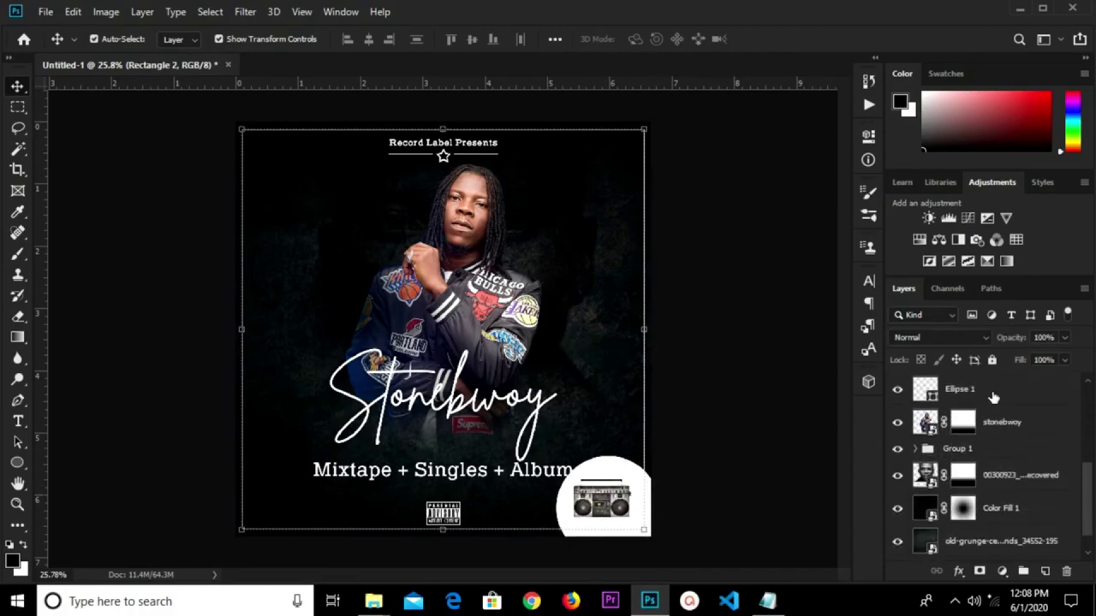
{"action": "left_click", "coordinate": [967, 392]}
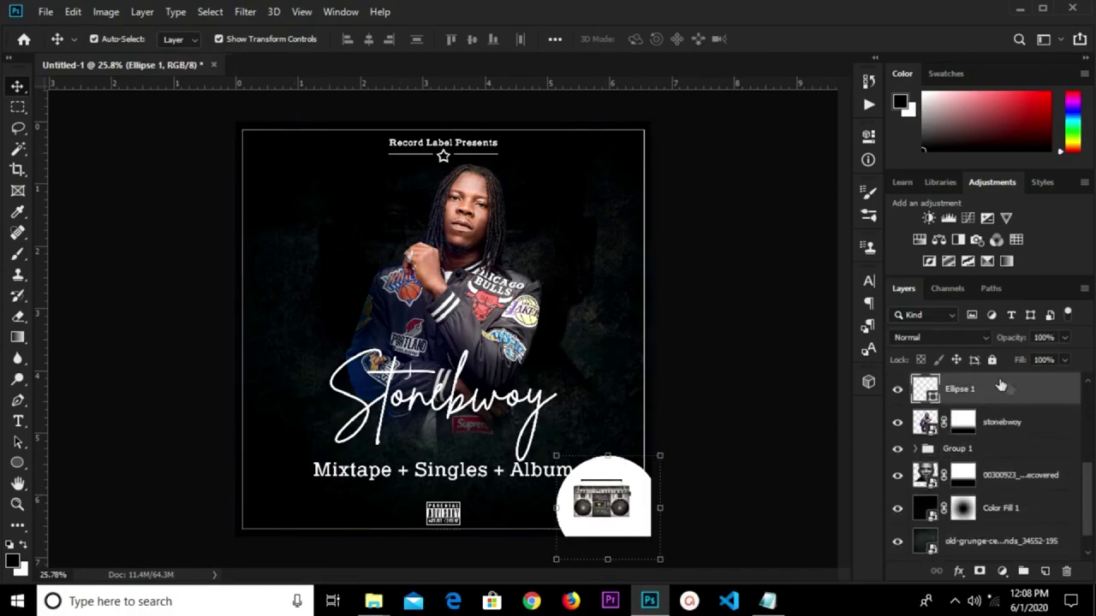
{"action": "right_click", "coordinate": [998, 392]}
{"action": "left_click", "coordinate": [843, 222]}
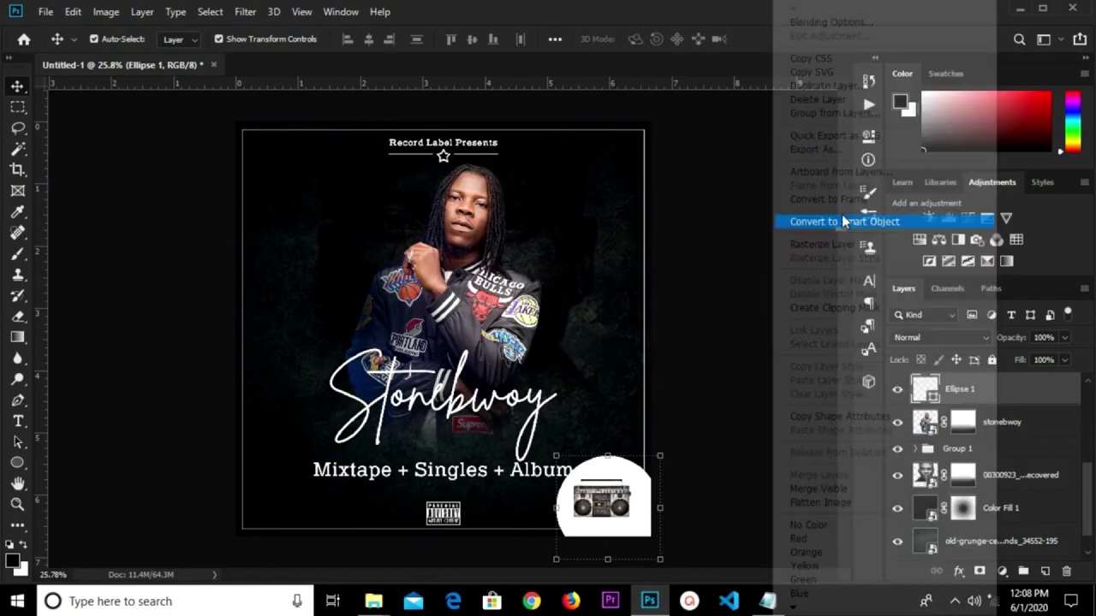
- Apply a Gaussian Blur of radius 153.2 to the circle
{"action": "left_click", "coordinate": [245, 12]}
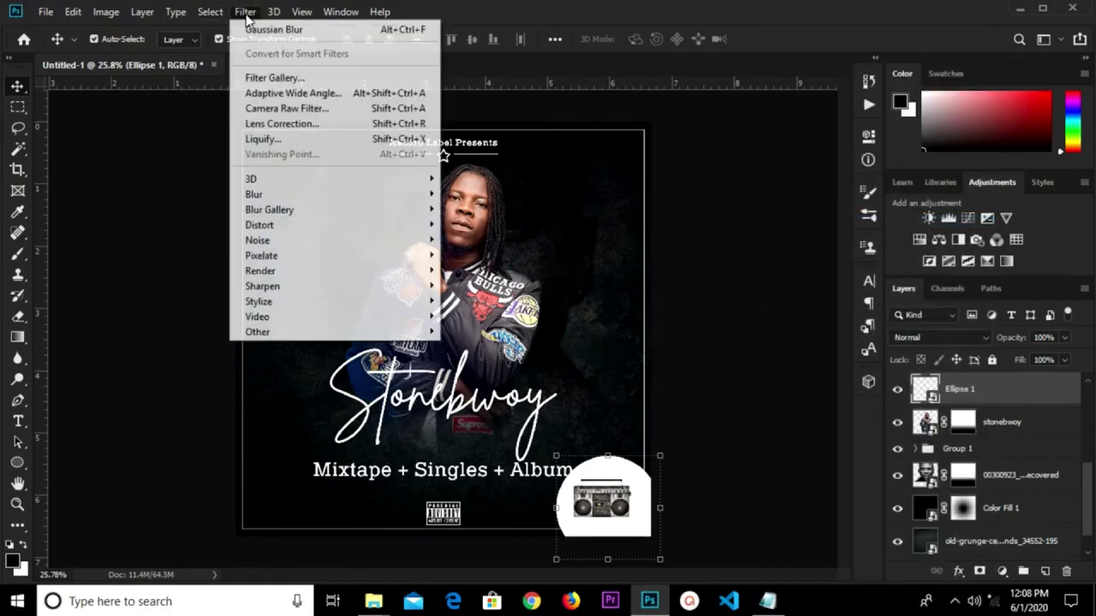
{"action": "mouse_move", "coordinate": [254, 194]}
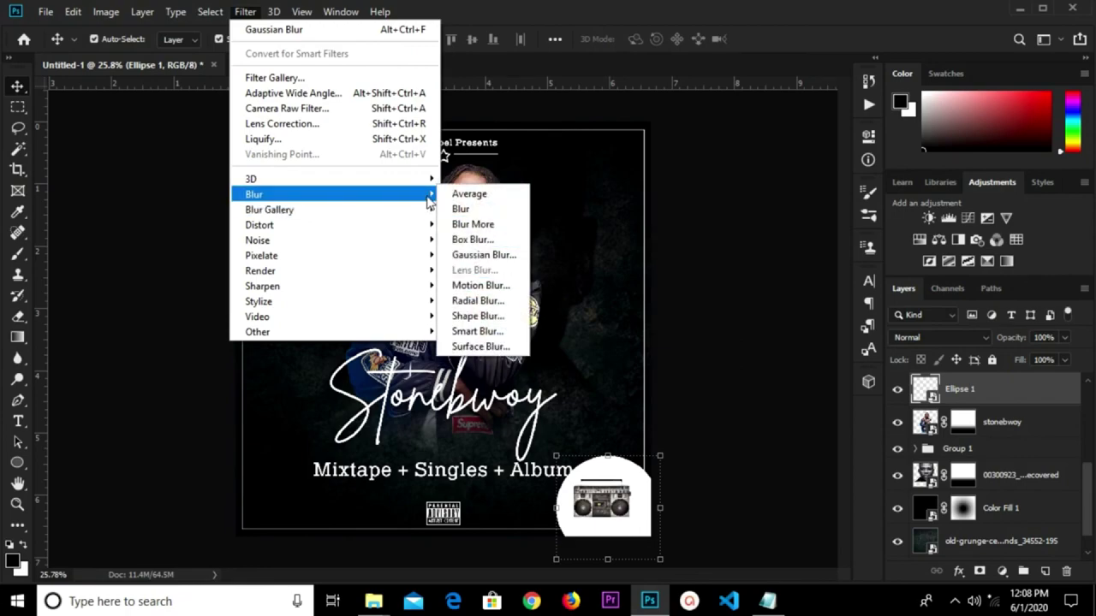
{"action": "left_click", "coordinate": [479, 255]}
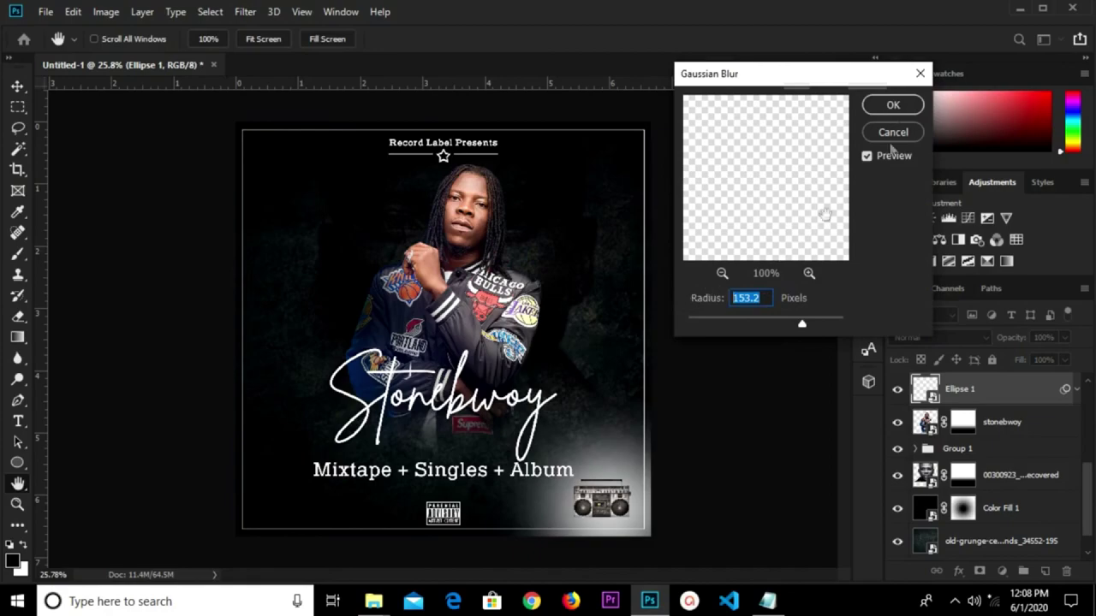
{"action": "left_click", "coordinate": [893, 105]}
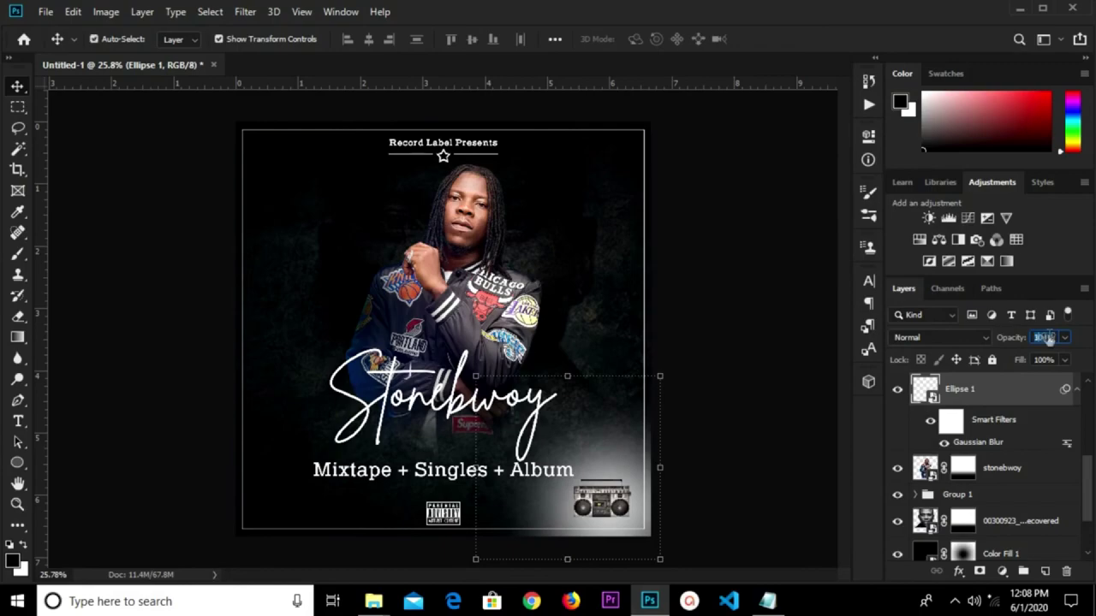
- Set Ellipse 1's layer opacity to 35% and deselect it
{"action": "type", "text": "35"}
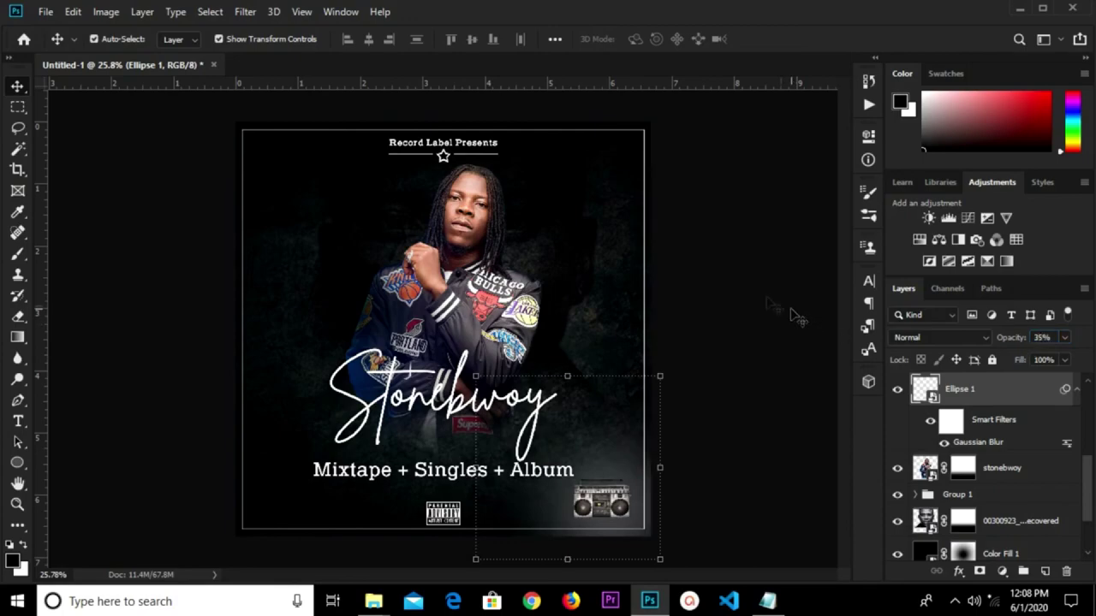
{"action": "left_click", "coordinate": [743, 344]}
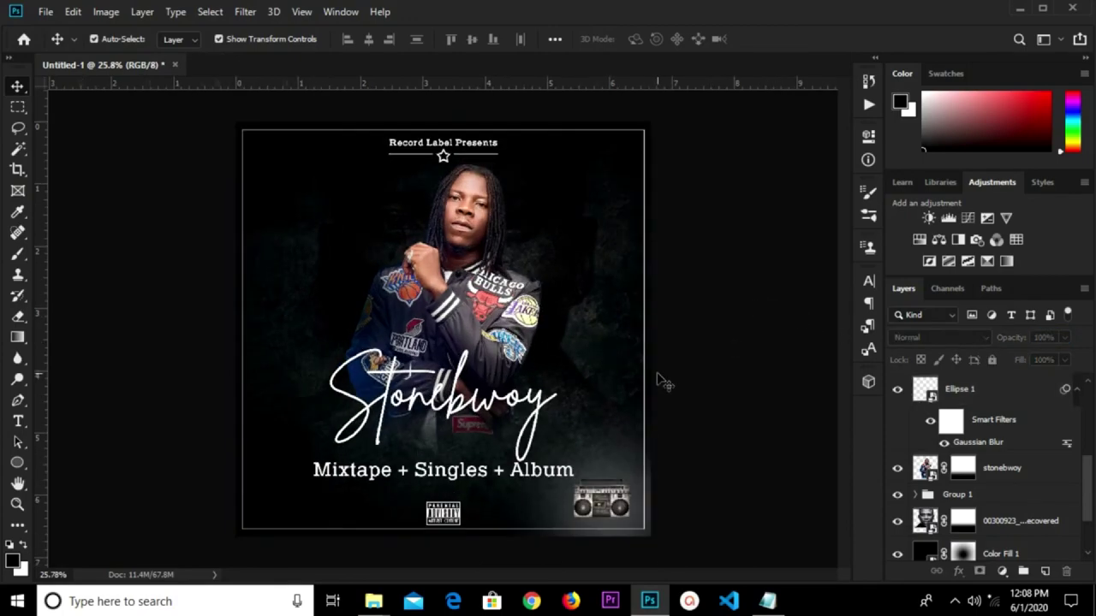
{"action": "scroll", "coordinate": [664, 381], "scroll_direction": "up", "scroll_amount": 1}
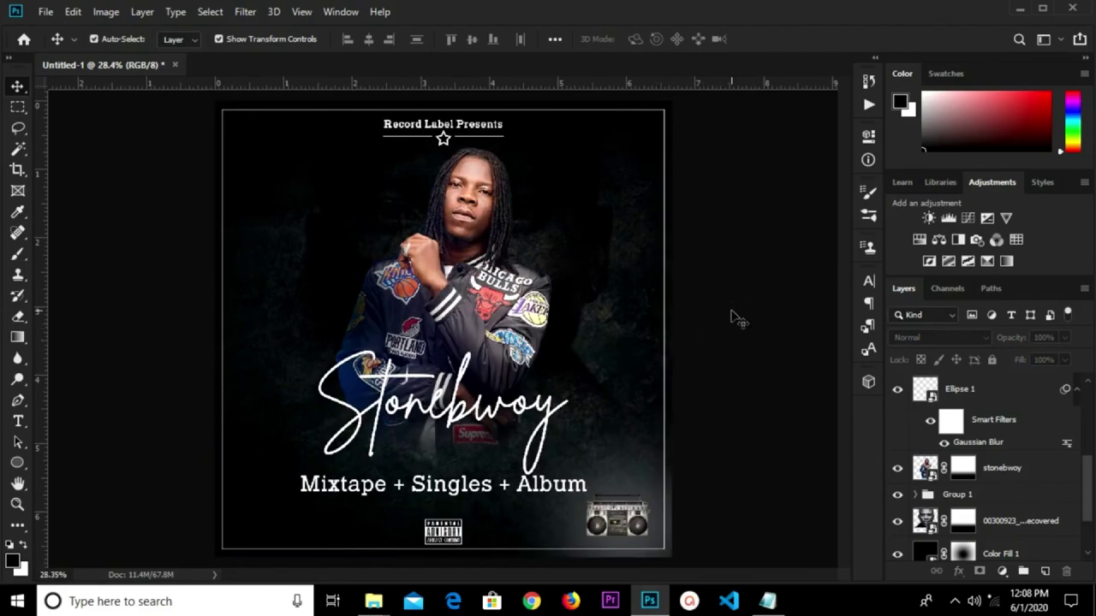